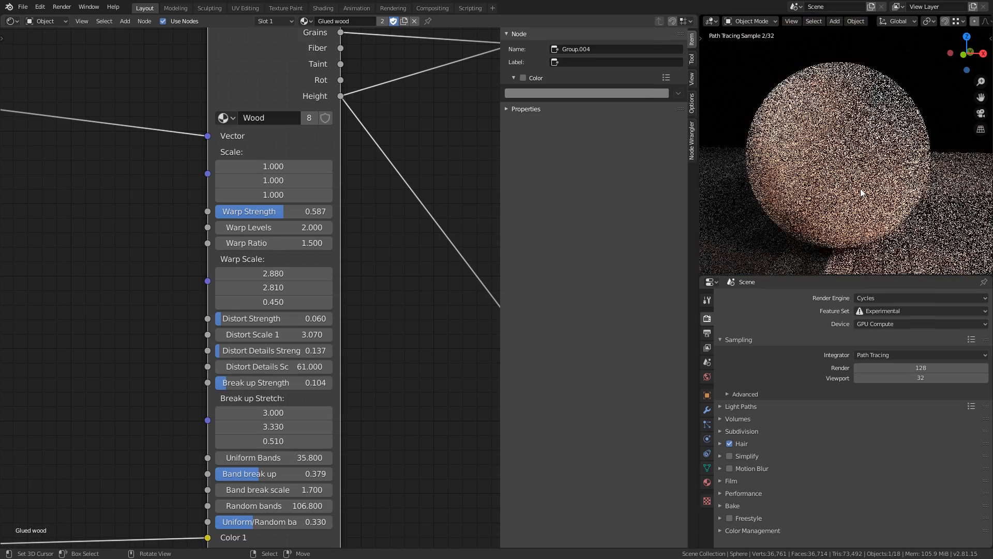
# Step: Darken the RGB node's base wood color to a medium brown by lowering its brightness
pyautogui.moveTo(872, 182); pyautogui.dragTo(906, 232, button='middle')
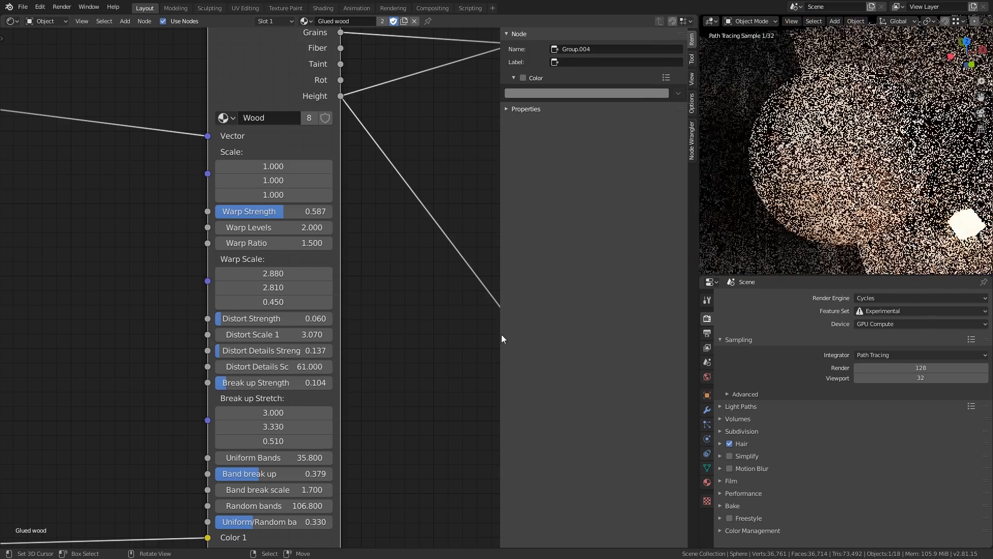
pyautogui.moveTo(269, 458); pyautogui.dragTo(271, 314, button='middle')
pyautogui.moveTo(314, 458); pyautogui.dragTo(336, 286, button='middle')
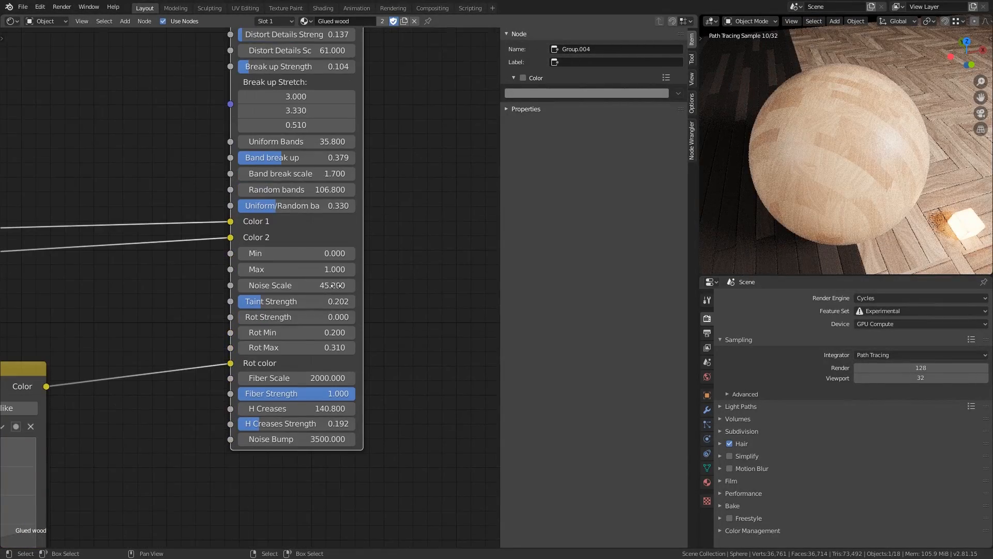
pyautogui.moveTo(126, 400); pyautogui.dragTo(449, 303, button='middle')
pyautogui.scroll(-4, 303, 288)
pyautogui.moveTo(6, 290); pyautogui.dragTo(277, 300, button='middle')
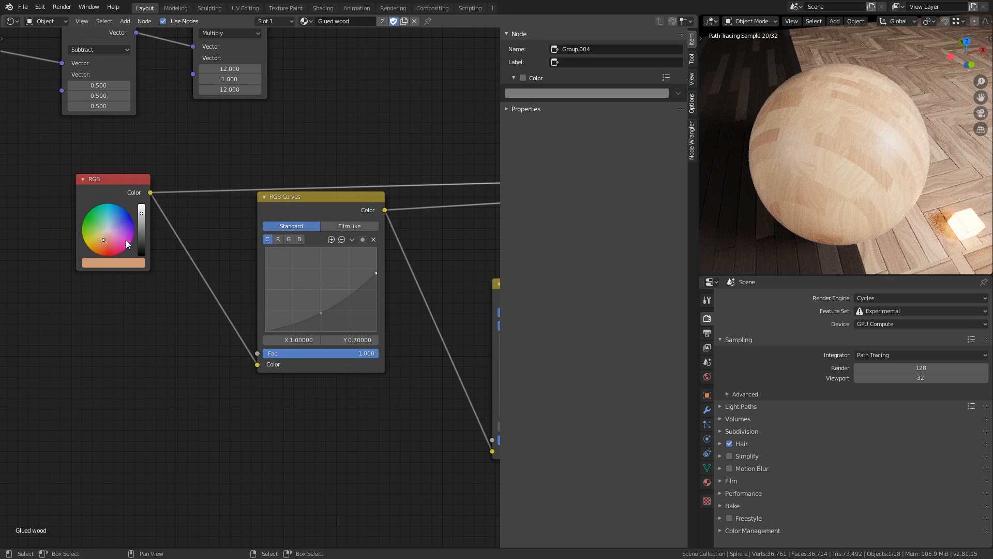
pyautogui.moveTo(144, 226); pyautogui.dragTo(141, 229)
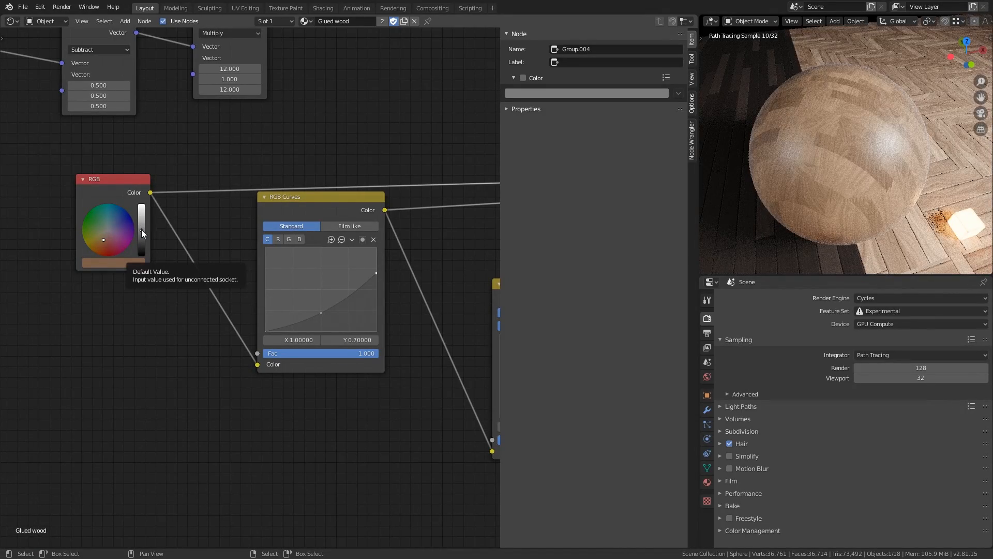
# Step: Lower the midpoint of the first RGB Curves node to Y 0.175 for a darker second wood color
pyautogui.moveTo(382, 370); pyautogui.dragTo(291, 368, button='middle')
pyautogui.moveTo(229, 315); pyautogui.dragTo(230, 315)
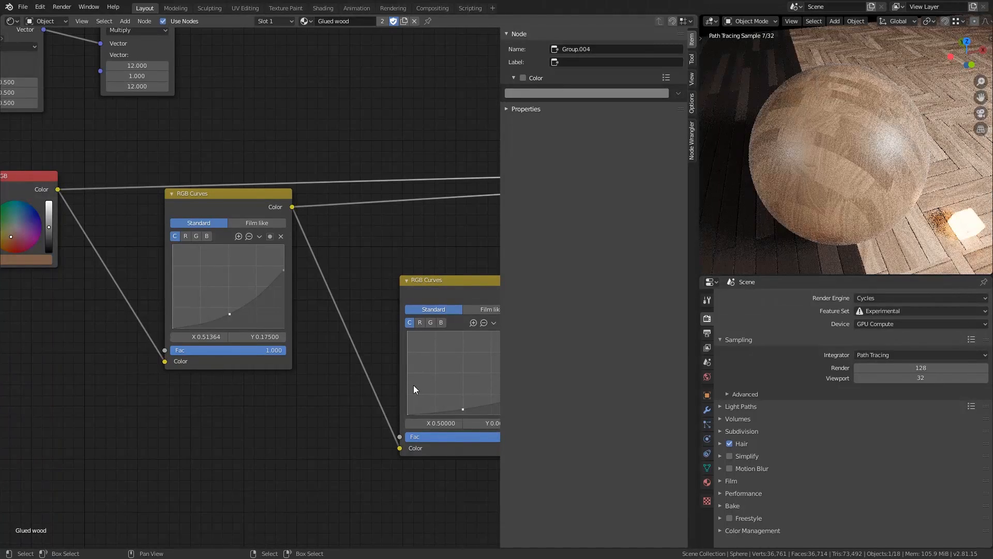
pyautogui.moveTo(234, 342); pyautogui.dragTo(28, 374, button='middle')
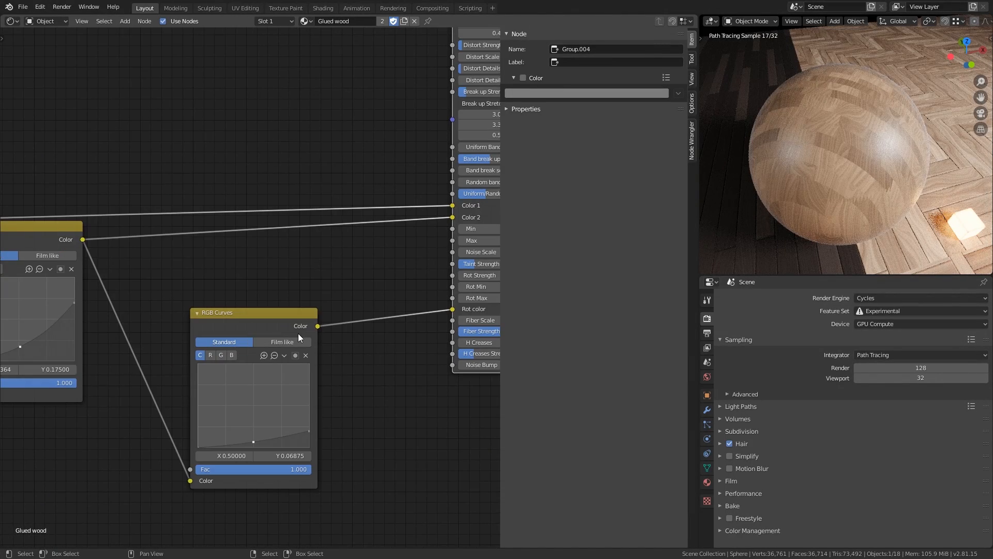
# Step: Set the Wood group's Uniform/Random band mix to 0 and inspect the grain on the sphere
pyautogui.moveTo(388, 281); pyautogui.dragTo(197, 355, button='middle')
pyautogui.scroll(2, 290, 393)
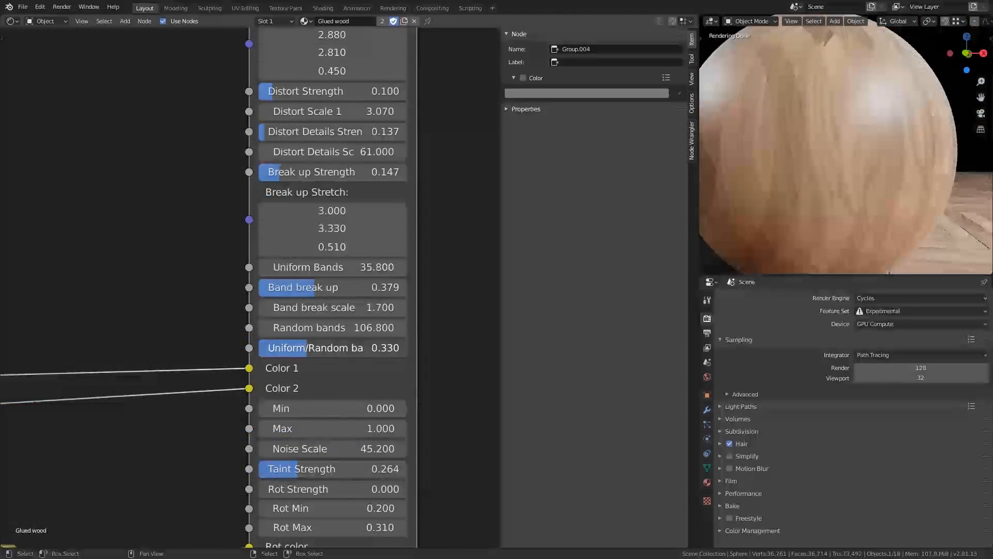
pyautogui.moveTo(261, 348)
pyautogui.mouseDown()
pyautogui.moveTo(331, 347)
pyautogui.moveTo(260, 352)
pyautogui.mouseUp()
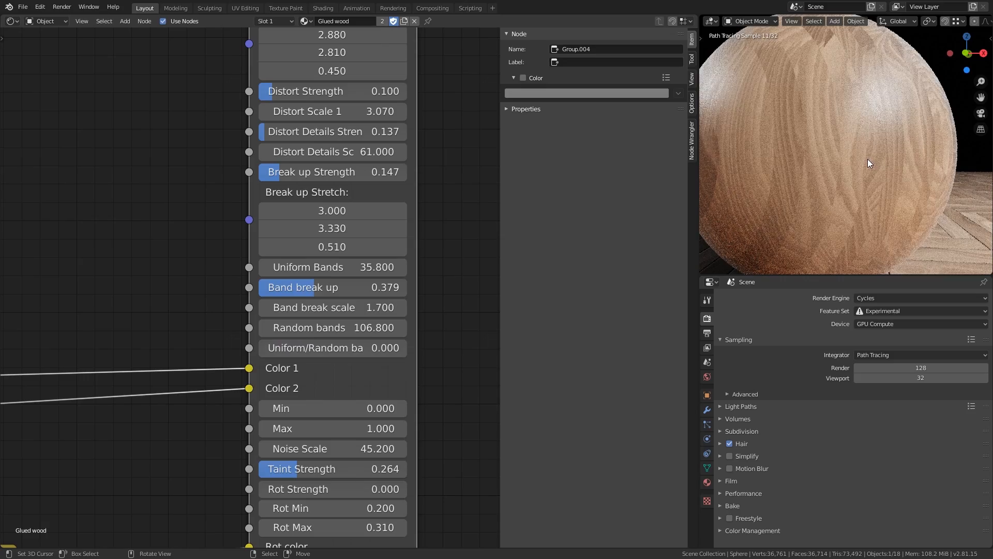
pyautogui.moveTo(867, 159); pyautogui.dragTo(810, 160, button='middle')
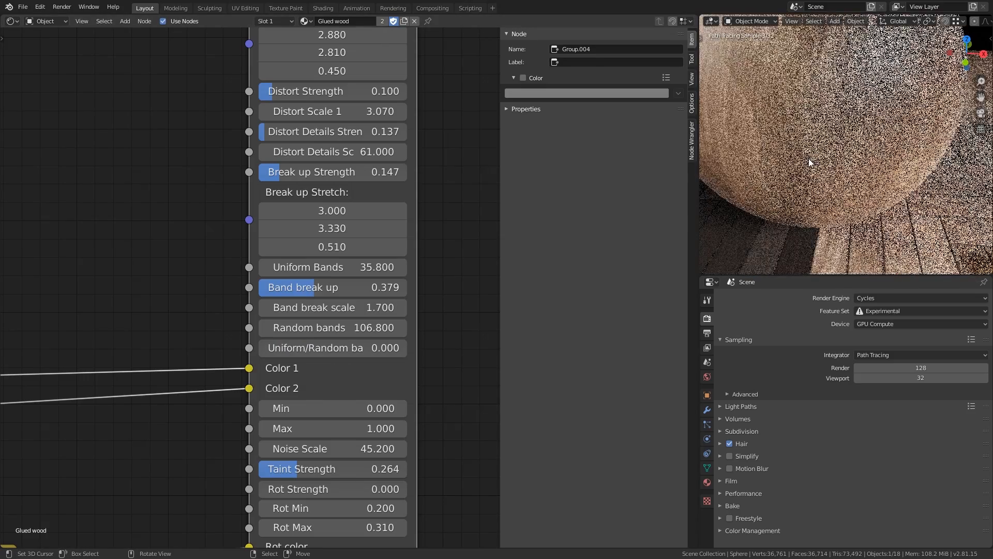
pyautogui.keyDown('shift'); pyautogui.moveTo(827, 98); pyautogui.dragTo(827, 173, button='middle'); pyautogui.keyUp('shift')
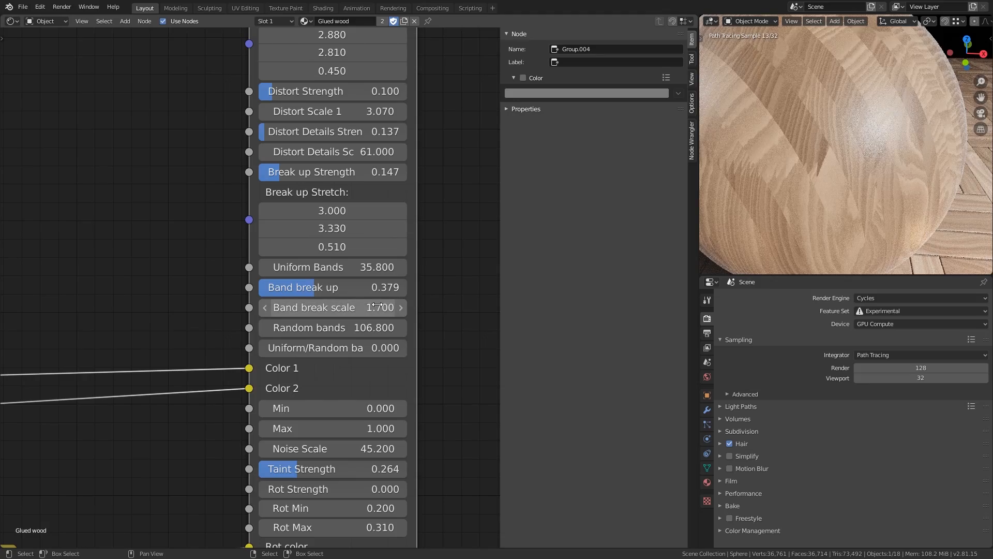
# Step: Set the Wood group's Band break up to 0 and check the bands on the sphere
pyautogui.moveTo(331, 287); pyautogui.dragTo(268, 286)
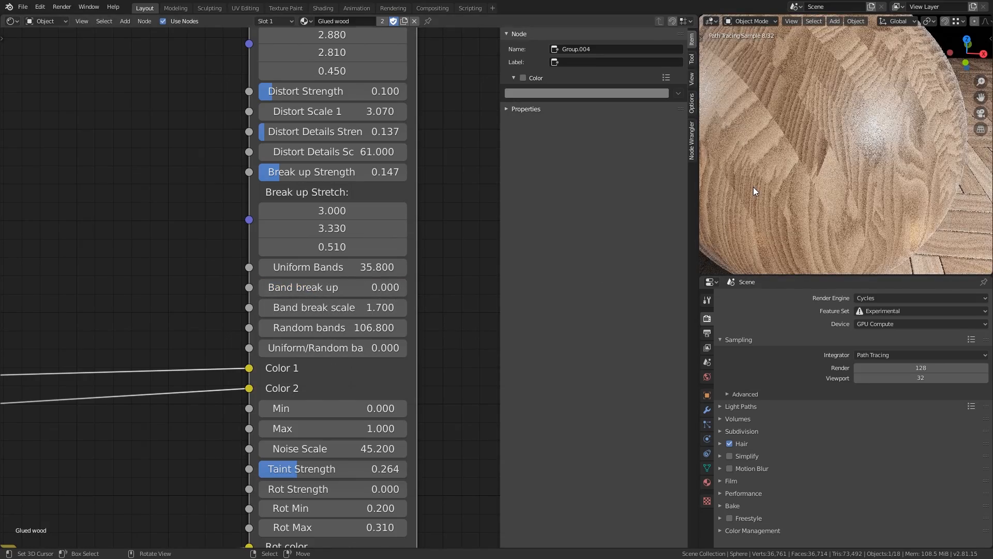
pyautogui.scroll(-2, 758, 194)
pyautogui.moveTo(765, 191); pyautogui.dragTo(761, 144, button='middle')
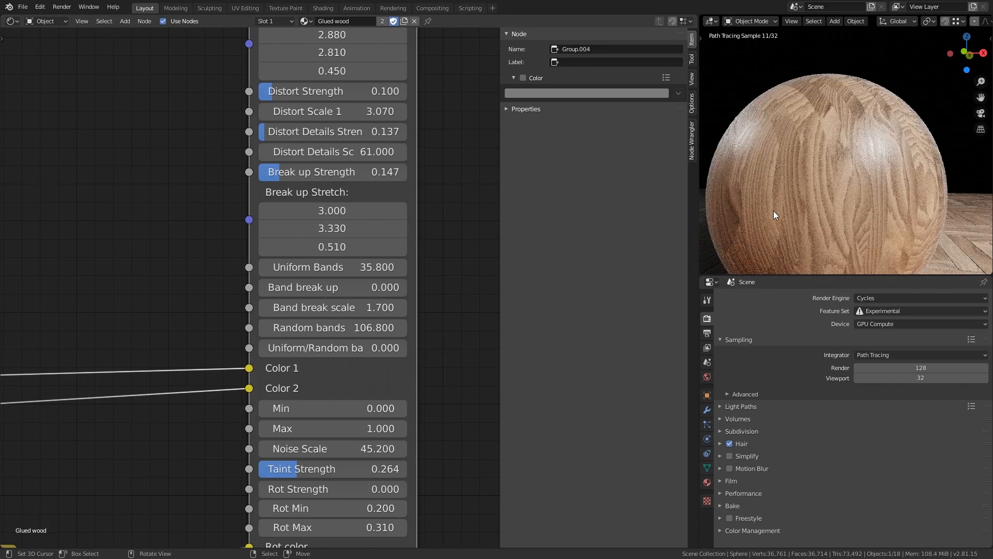
# Step: Examine the texture coordinate, mapping, white noise and vector math nodes upstream of the Wood group
pyautogui.scroll(-5, 238, 249)
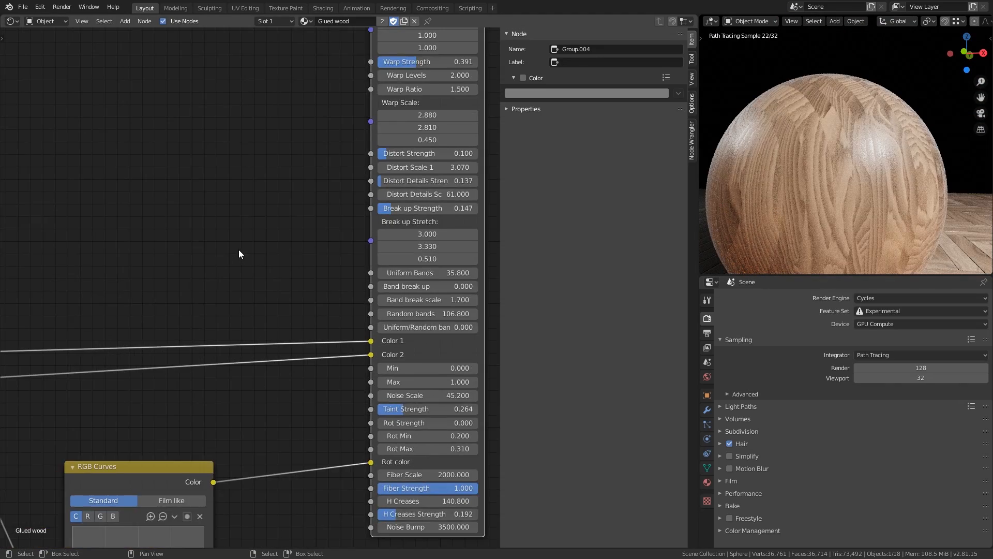
pyautogui.scroll(-5, 212, 226)
pyautogui.moveTo(132, 220); pyautogui.dragTo(368, 191, button='middle')
pyautogui.scroll(4, 354, 219)
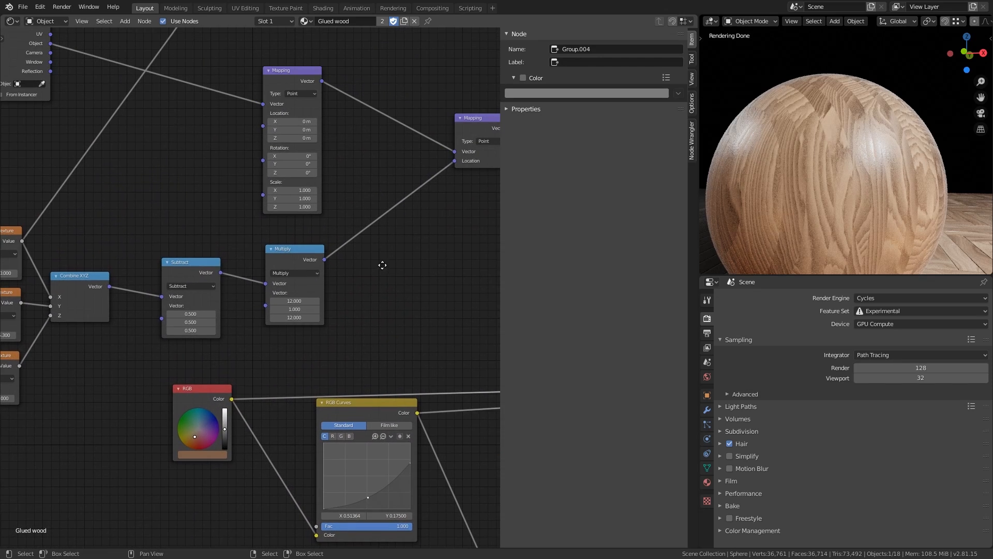
pyautogui.moveTo(384, 266); pyautogui.dragTo(373, 388, button='middle')
pyautogui.moveTo(155, 323); pyautogui.dragTo(347, 279, button='middle')
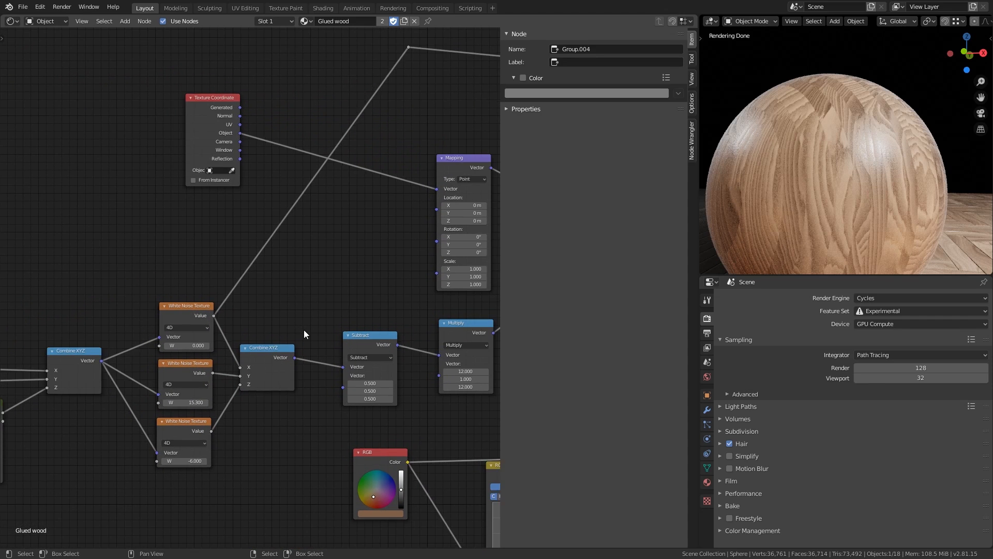
pyautogui.scroll(-2, 336, 306)
pyautogui.scroll(-1, 333, 308)
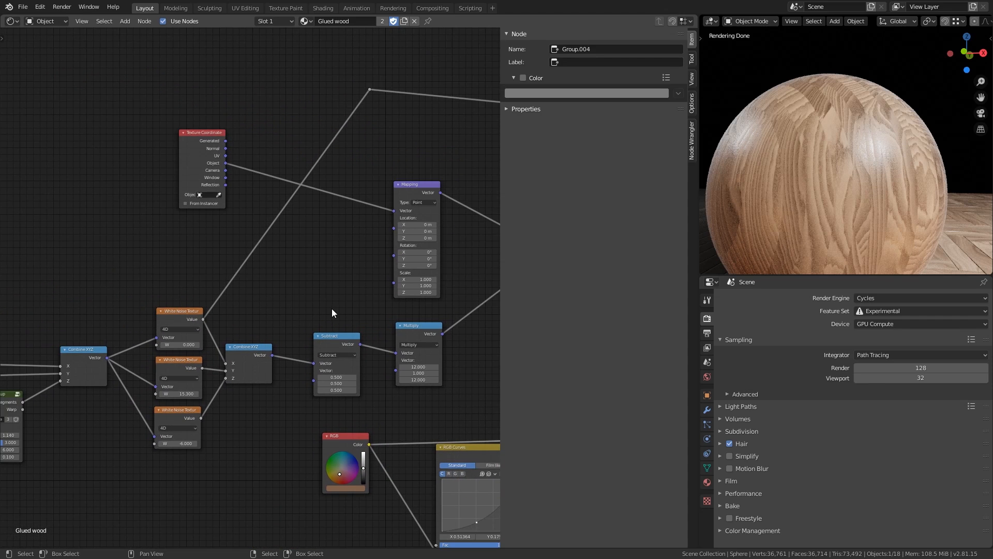
# Step: Raise the Soft Light mix node's factor to 1.000 and inspect the color variation between planks on the sphere
pyautogui.moveTo(351, 346); pyautogui.dragTo(57, 335, button='middle')
pyautogui.scroll(-2, 305, 335)
pyautogui.scroll(1, 270, 219)
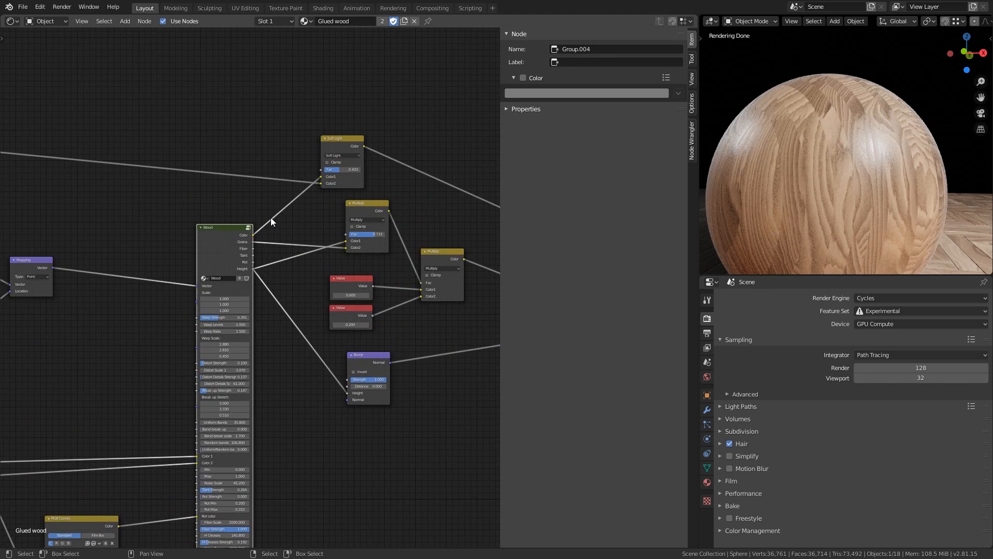
pyautogui.moveTo(346, 170); pyautogui.dragTo(358, 169)
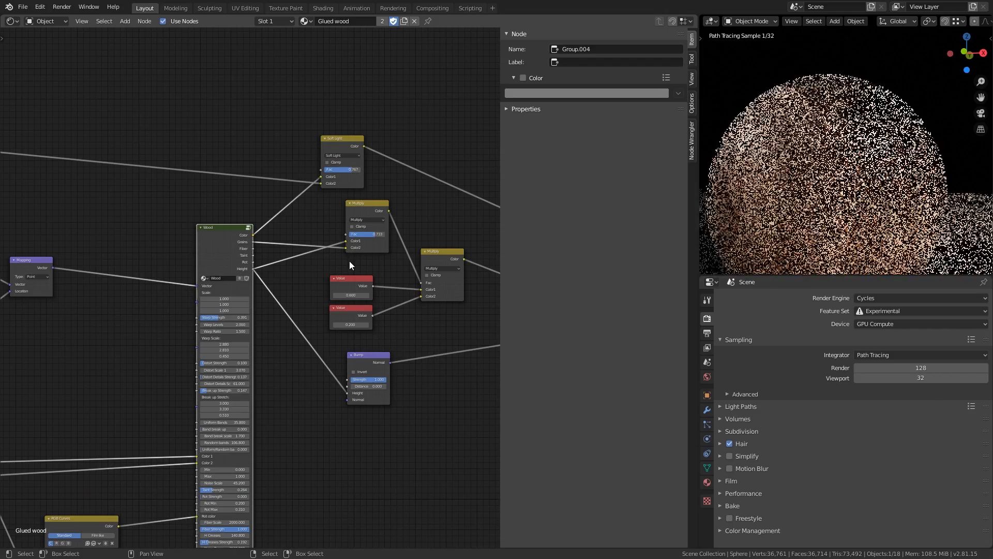
pyautogui.moveTo(357, 170); pyautogui.dragTo(382, 170)
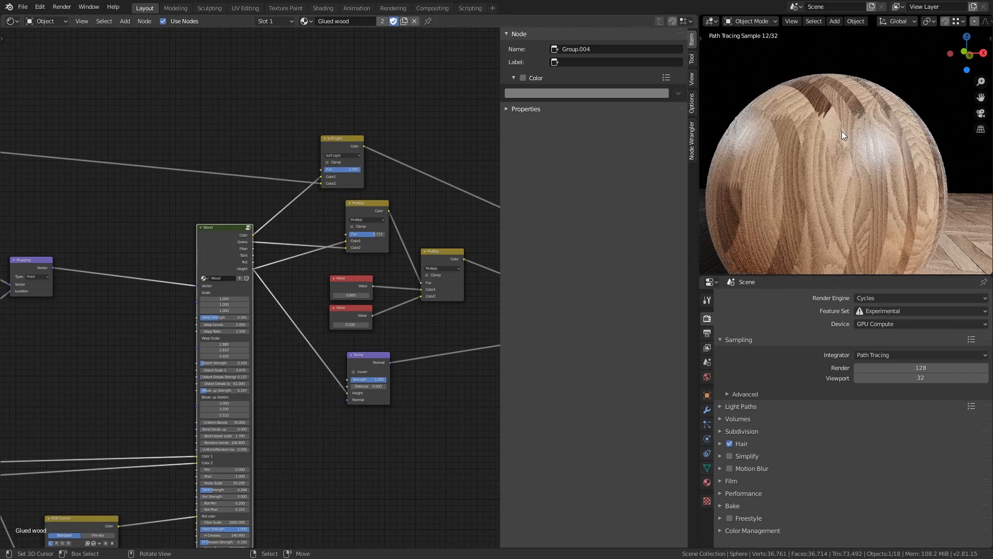
pyautogui.moveTo(842, 132); pyautogui.dragTo(824, 180, button='middle')
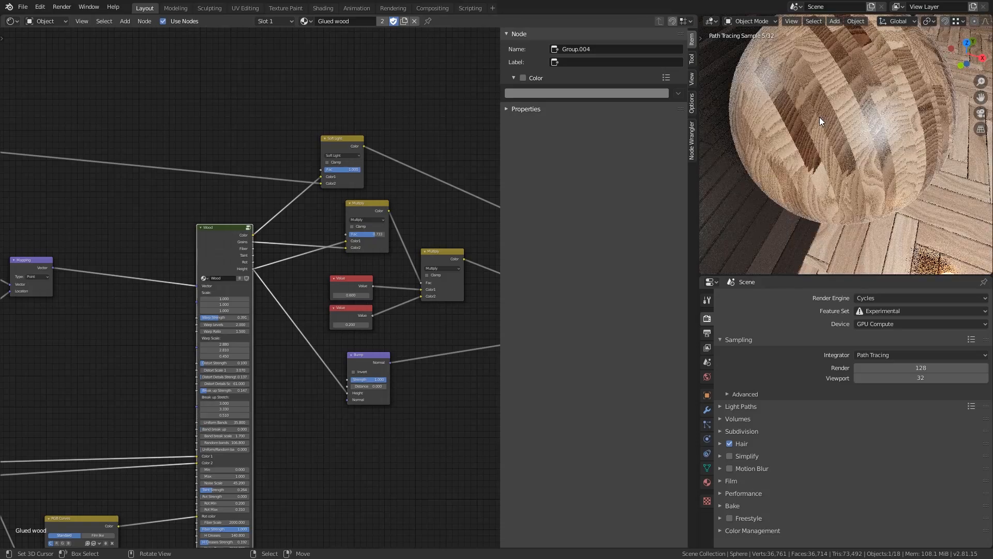
pyautogui.keyDown('ctrl'); pyautogui.moveTo(819, 117); pyautogui.dragTo(829, 94, button='middle'); pyautogui.keyUp('ctrl')
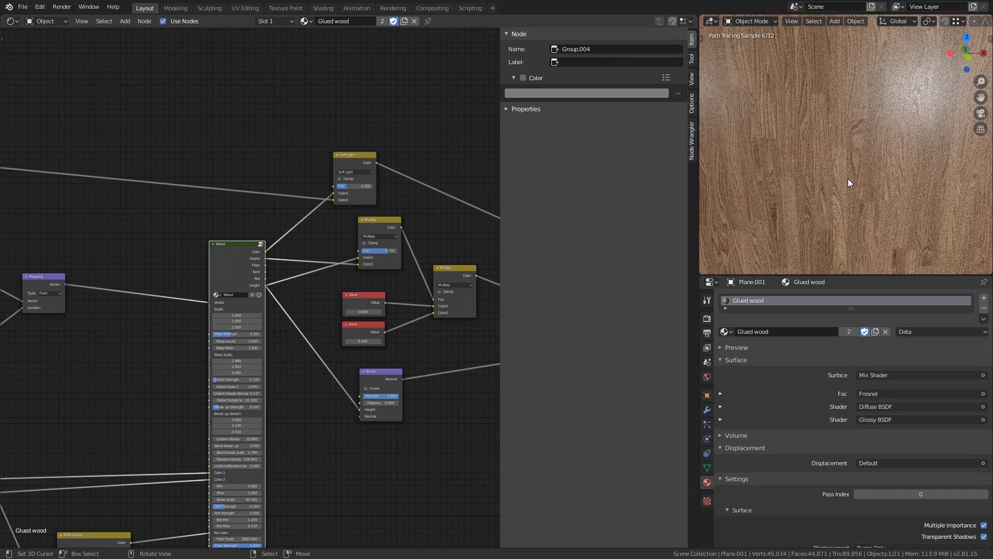
# Step: Set the Wood group's Band break up to 0.5 on the Glued wood material
pyautogui.moveTo(119, 380); pyautogui.dragTo(130, 248, button='middle')
pyautogui.scroll(5, 168, 315)
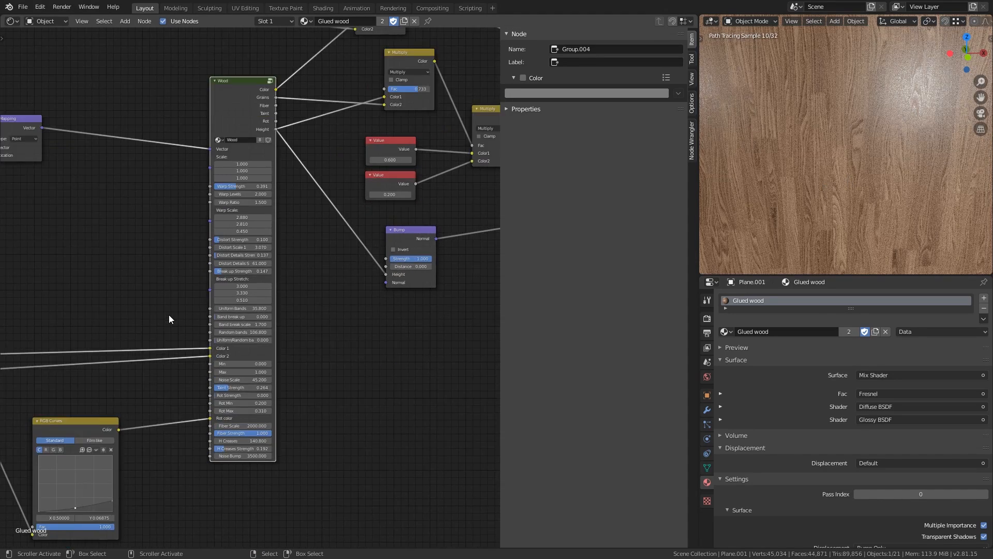
pyautogui.moveTo(201, 389); pyautogui.dragTo(197, 286, button='middle')
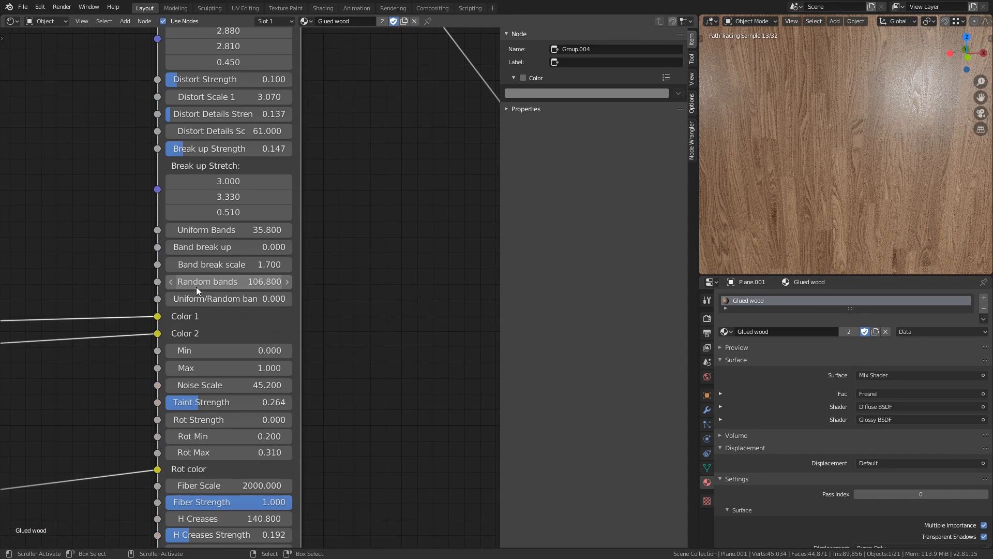
pyautogui.click(212, 247)
pyautogui.write('0.5')
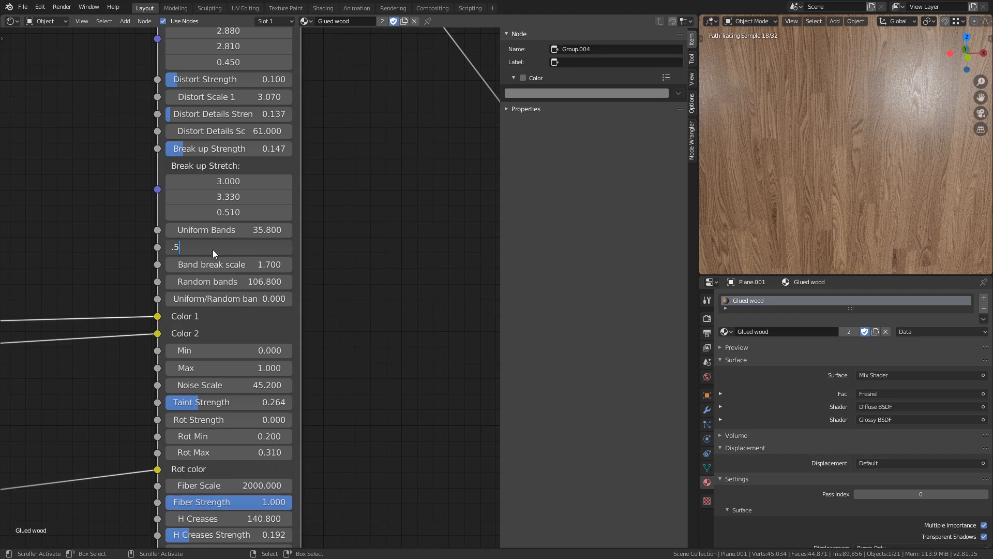
pyautogui.press('Return')
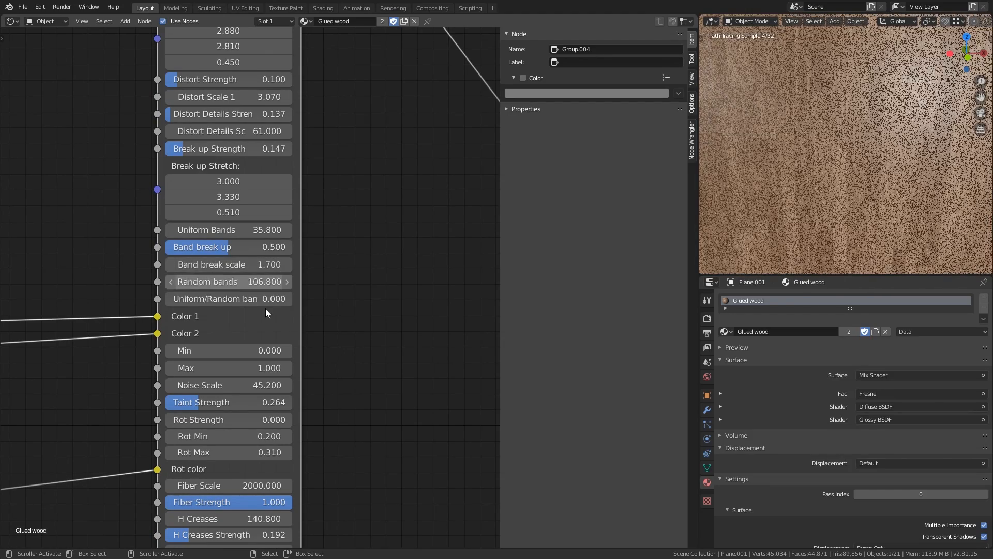
# Step: Set the Wood group's Uniform/Random band mix to 0.3
pyautogui.moveTo(179, 304); pyautogui.dragTo(172, 260, button='middle')
pyautogui.click(172, 256)
pyautogui.write('0.3')
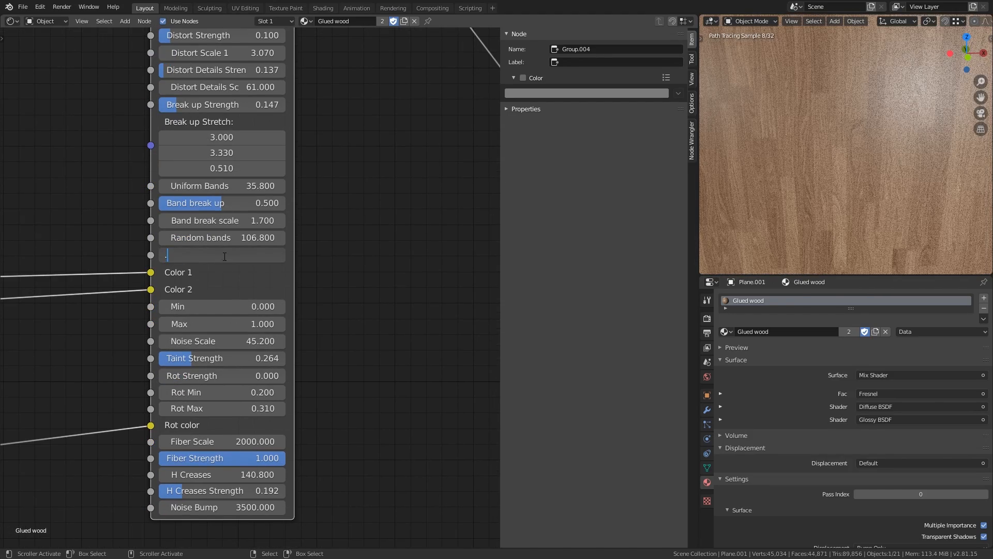
pyautogui.press('Return')
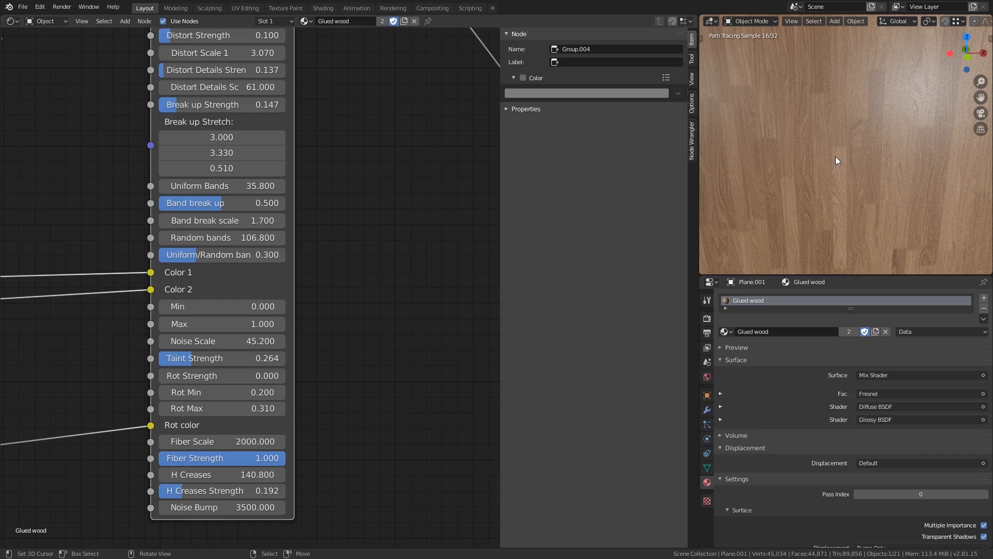
# Step: Examine the parquet floor in front of the glued wood wall up close in the rendered scene
pyautogui.scroll(-6, 834, 156)
pyautogui.keyDown('shift'); pyautogui.moveTo(821, 166); pyautogui.dragTo(890, 254, button='middle'); pyautogui.keyUp('shift')
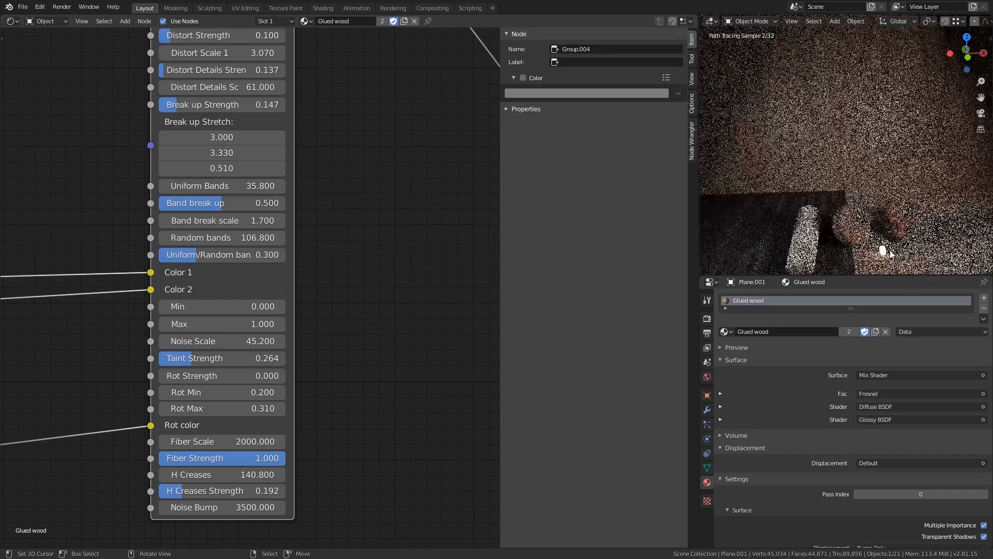
pyautogui.hotkey('ctrl', 'b')
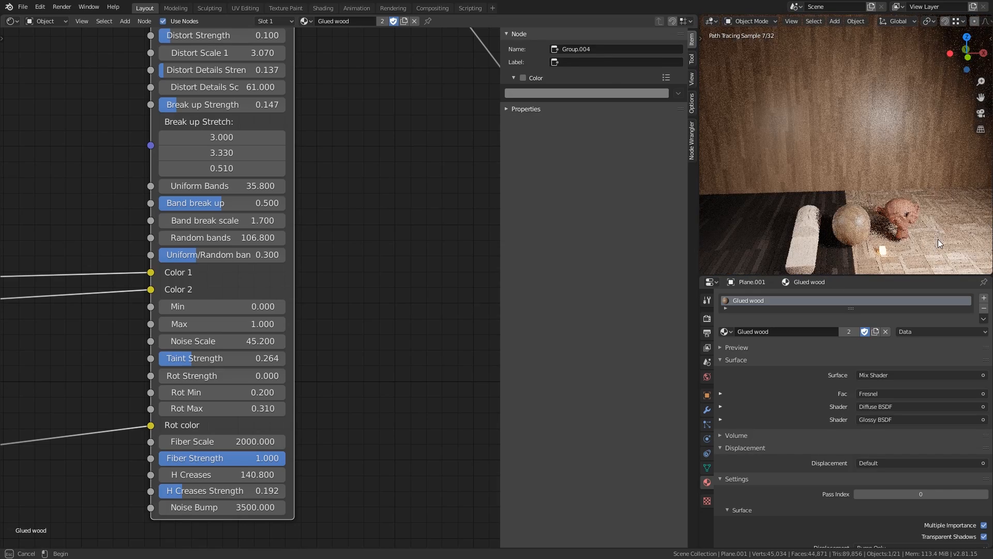
pyautogui.moveTo(938, 239); pyautogui.dragTo(939, 240)
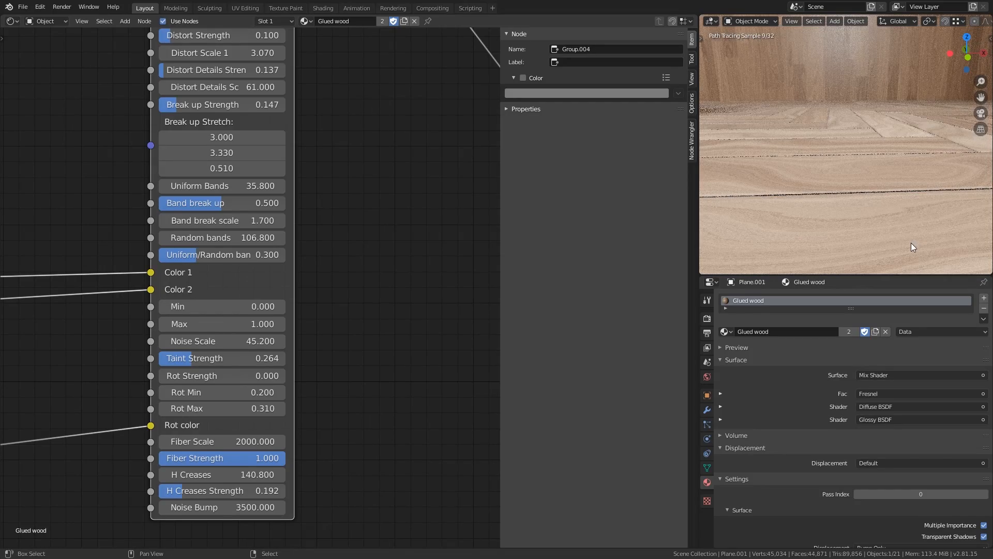
pyautogui.keyDown('shift'); pyautogui.moveTo(901, 252); pyautogui.dragTo(922, 223, button='middle'); pyautogui.keyUp('shift')
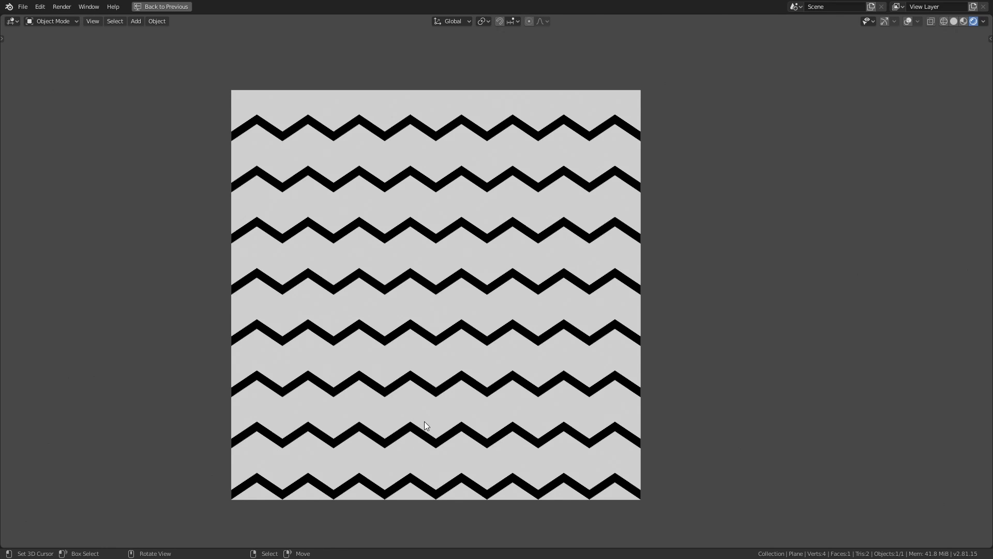
# Step: Switch the plane to Edit Mode and examine its checker pattern at an angle and from above
pyautogui.press('Tab')
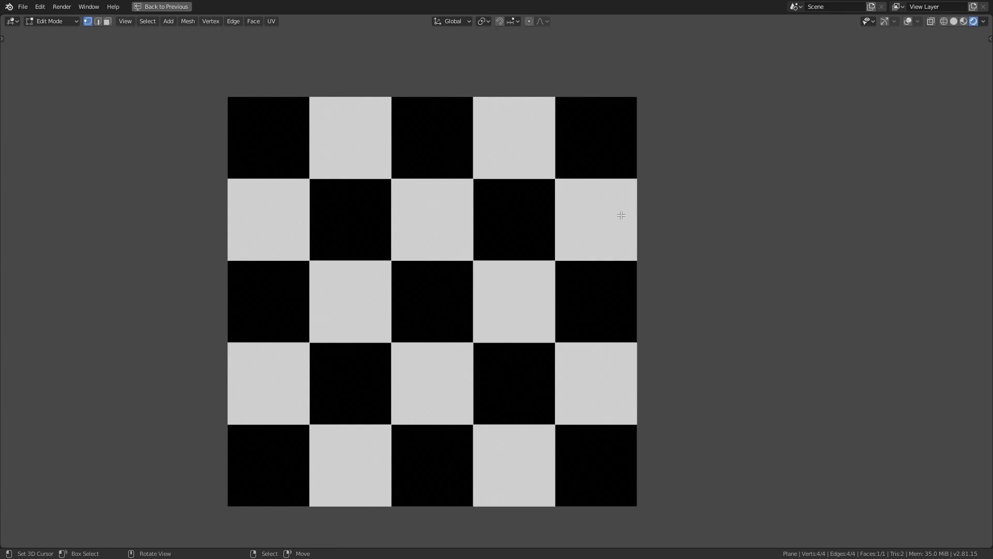
pyautogui.moveTo(620, 215); pyautogui.dragTo(580, 218, button='middle')
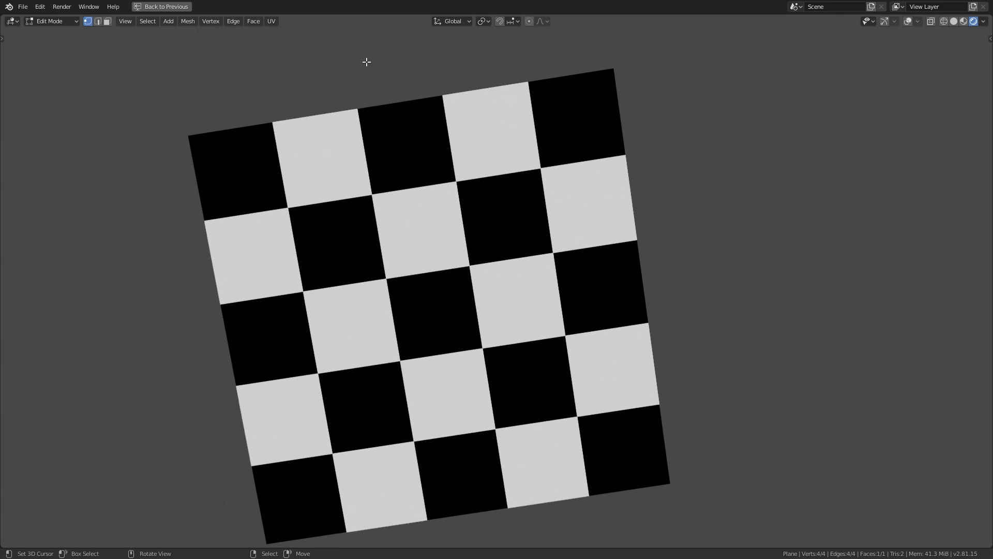
pyautogui.press('KP_7')
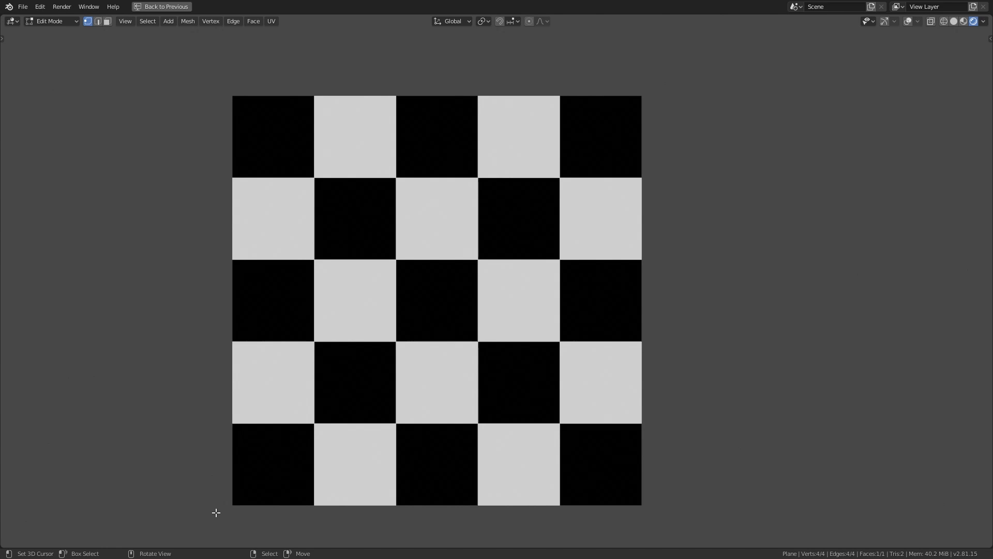
pyautogui.scroll(1, 217, 497)
pyautogui.scroll(-3, 216, 479)
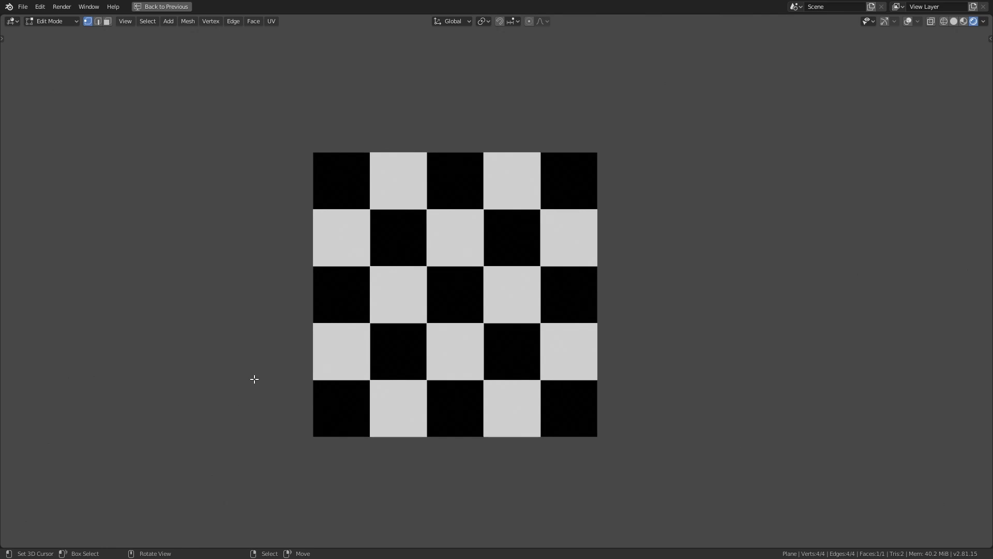
# Step: Back in the full editor layout, line up the Viewer node with the Material Output and delete the Checker Texture node
pyautogui.hotkey('ctrl', 'space')
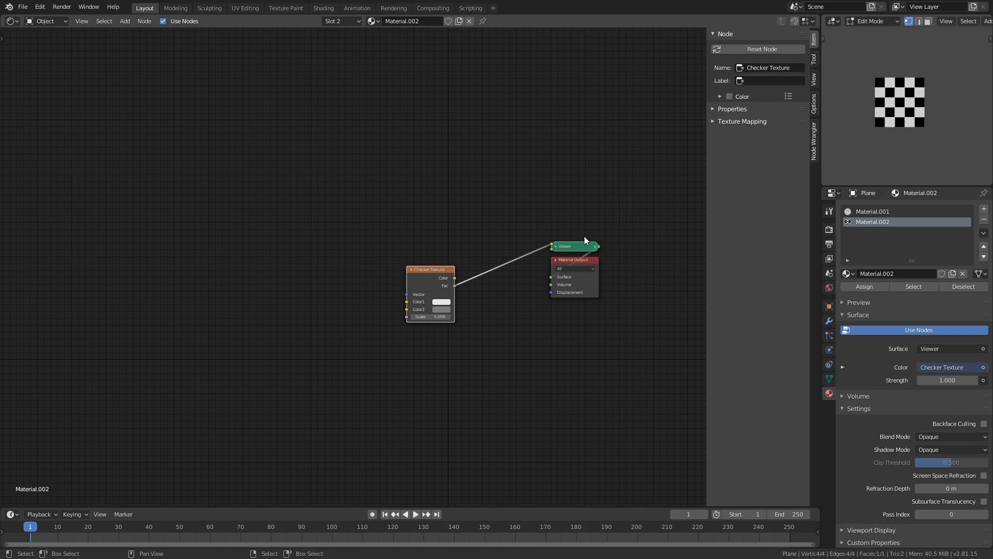
pyautogui.moveTo(574, 249); pyautogui.dragTo(494, 282)
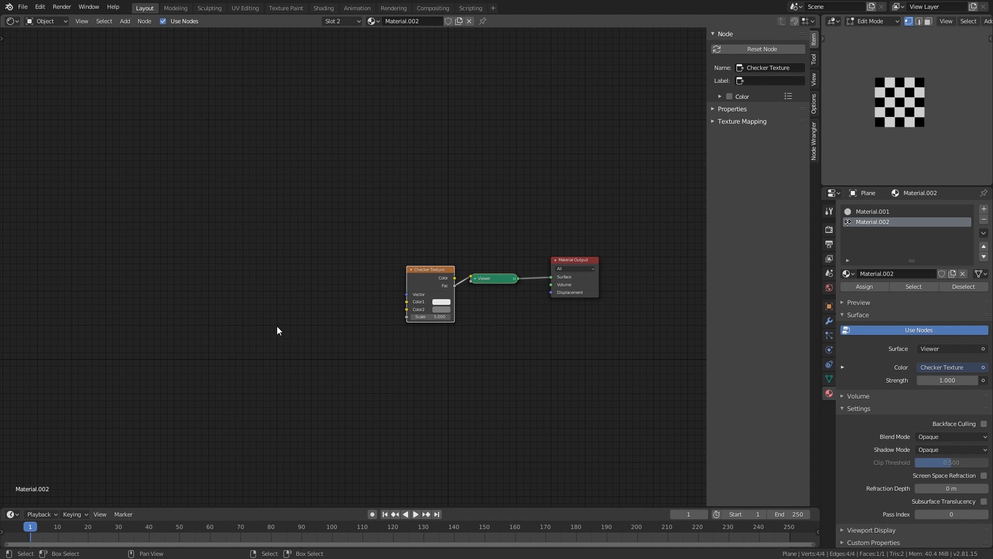
pyautogui.press('x')
pyautogui.moveTo(339, 336); pyautogui.dragTo(434, 284, button='middle')
# Step: Add a Texture Coordinate node and connect its Generated output to the Viewer node
pyautogui.hotkey('shift', 'a')
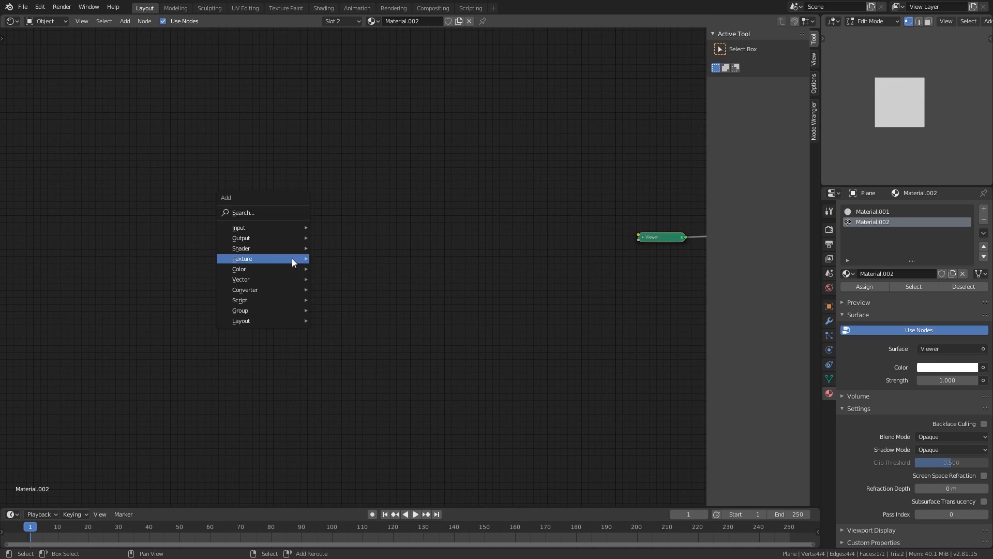
pyautogui.moveTo(250, 228)
pyautogui.click(359, 396)
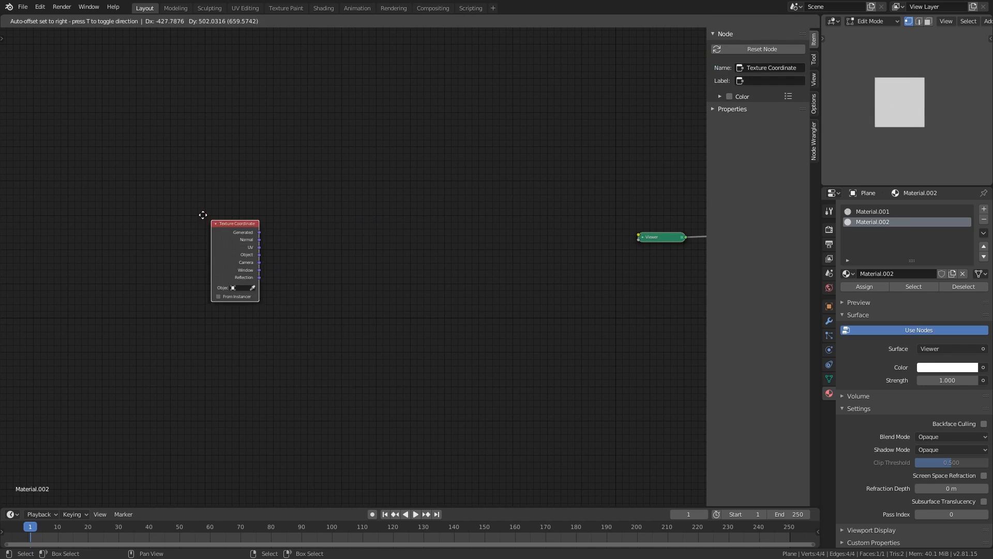
pyautogui.click(194, 212)
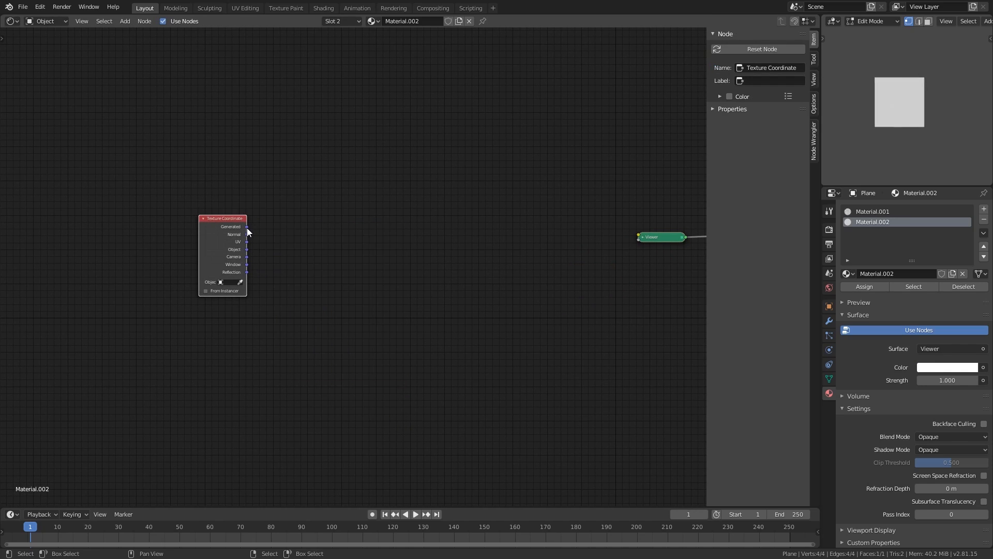
pyautogui.moveTo(246, 226); pyautogui.dragTo(639, 237)
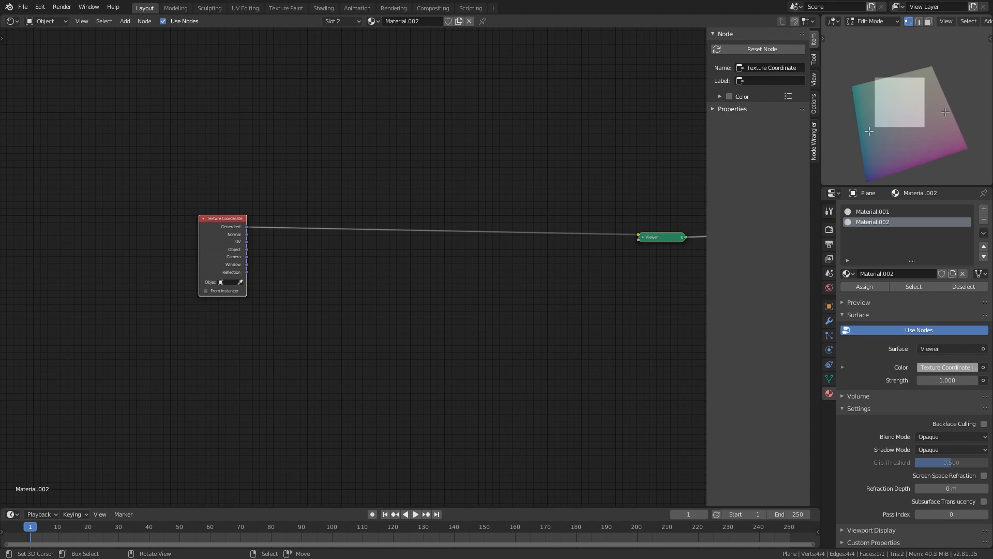
# Step: Insert a Vector Math node set to Multiply by 1, 1, 0 between the Texture Coordinate node and the Viewer
pyautogui.hotkey('shift', 'a')
pyautogui.moveTo(355, 370)
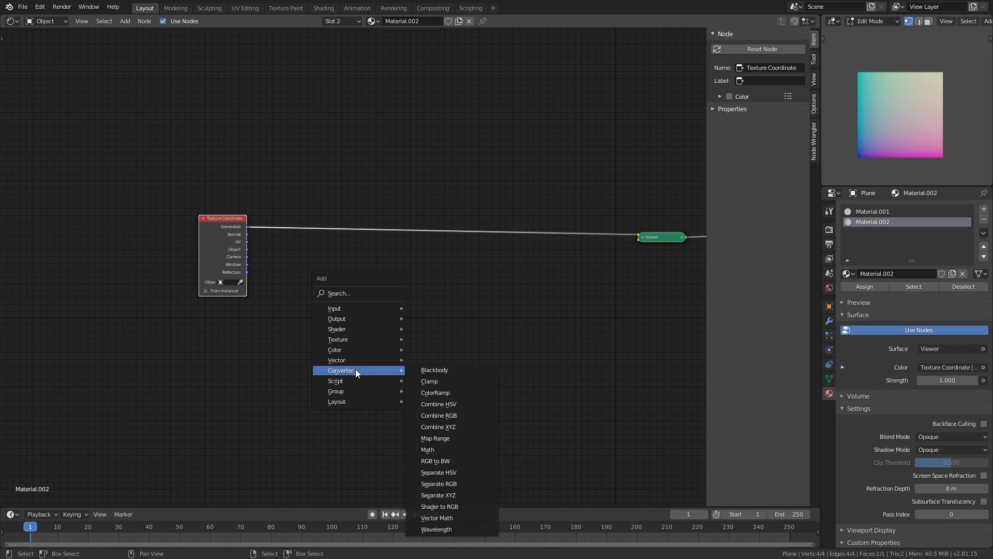
pyautogui.click(451, 516)
pyautogui.click(306, 195)
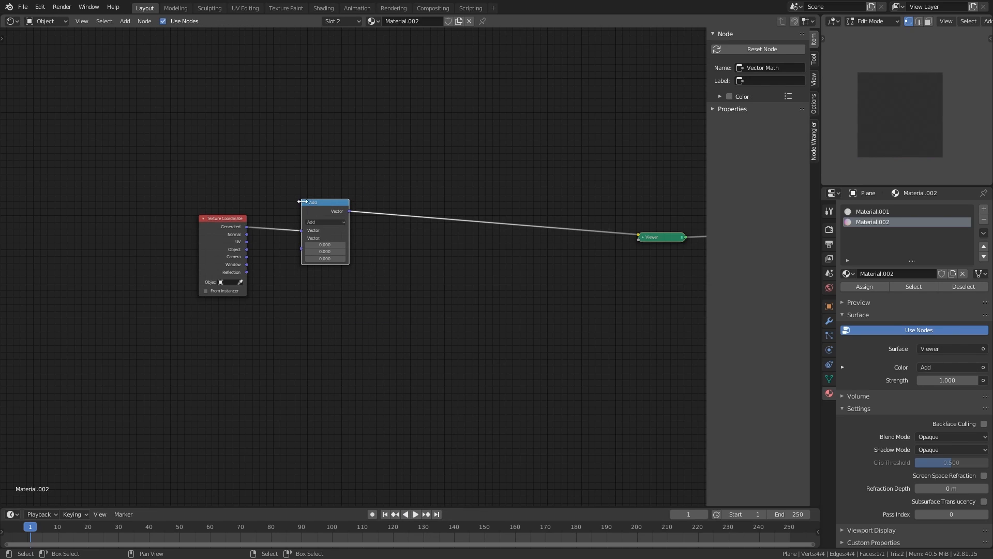
pyautogui.click(325, 221)
pyautogui.click(318, 245)
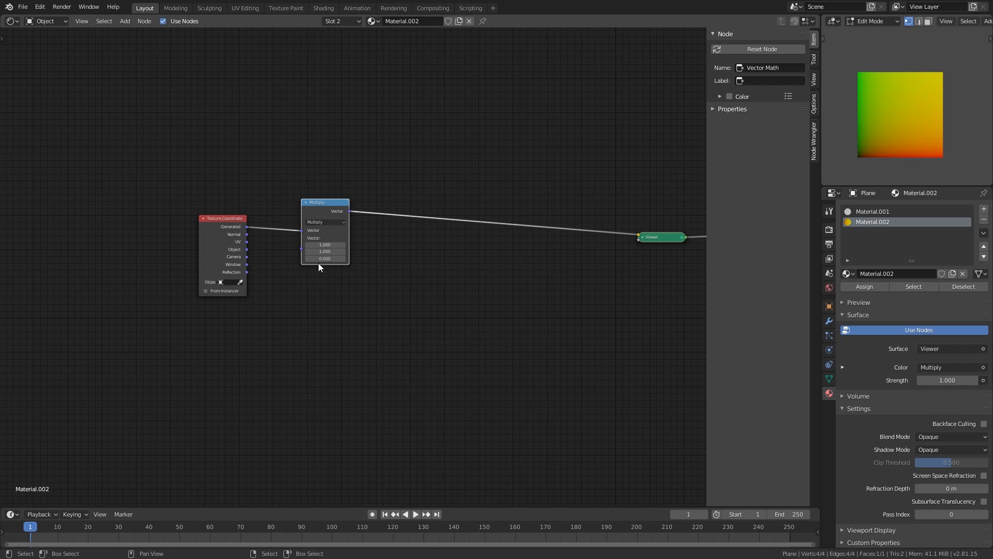
# Step: Move the Texture Coordinate and Multiply nodes together away from the Viewer to make room for more nodes
pyautogui.moveTo(408, 135); pyautogui.dragTo(73, 371)
pyautogui.press('g')
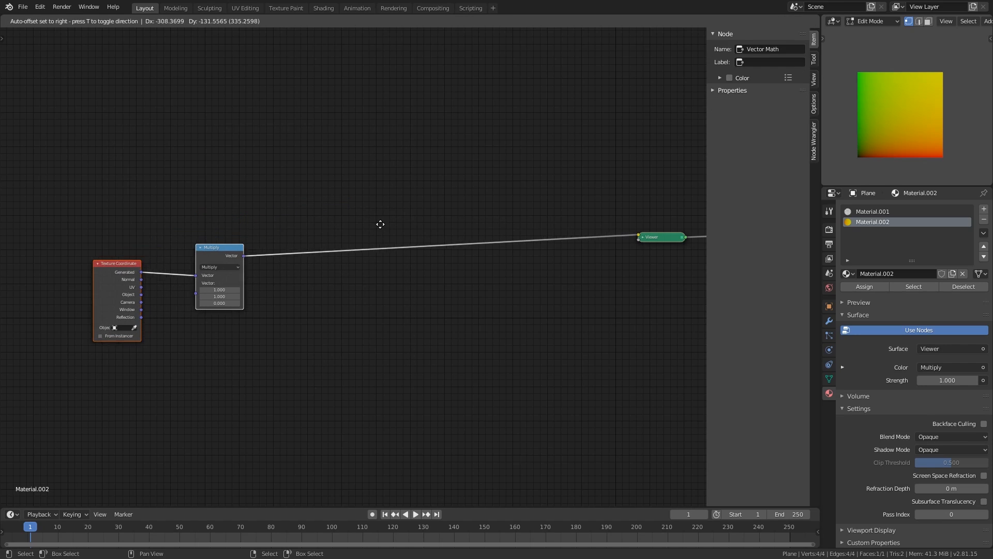
pyautogui.click(373, 230)
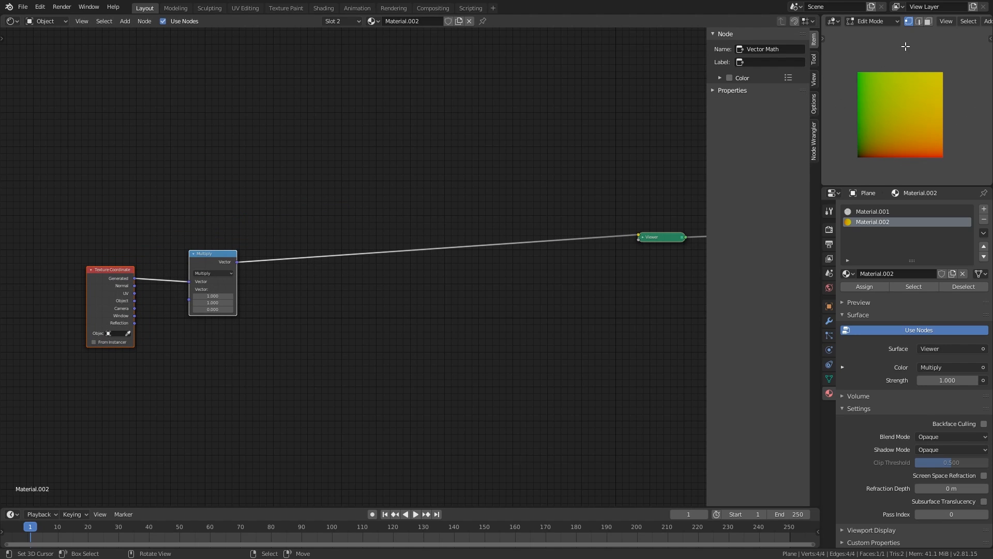
pyautogui.scroll(1, 913, 109)
pyautogui.keyDown('shift'); pyautogui.moveTo(910, 107); pyautogui.dragTo(914, 94, button='middle'); pyautogui.keyUp('shift')
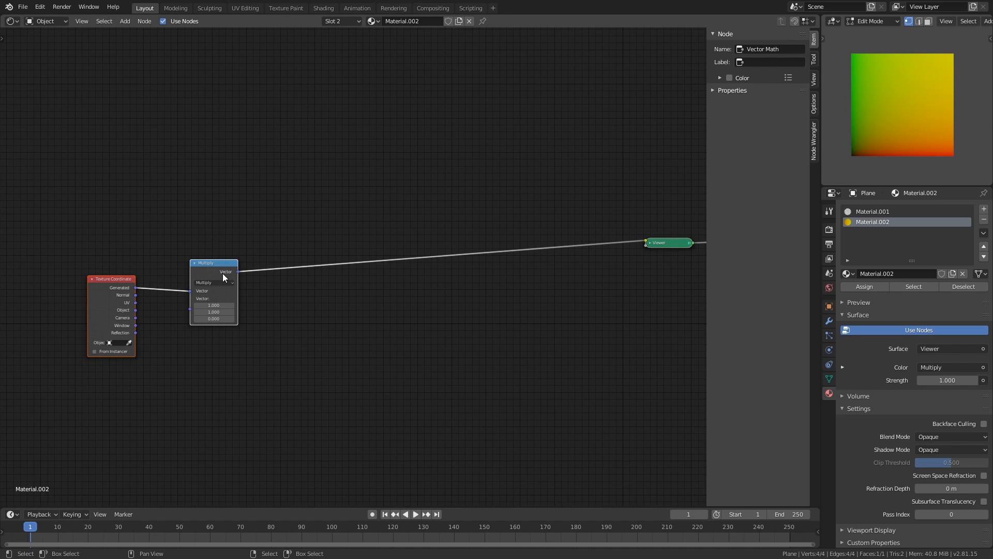
pyautogui.press('g')
pyautogui.click(216, 276)
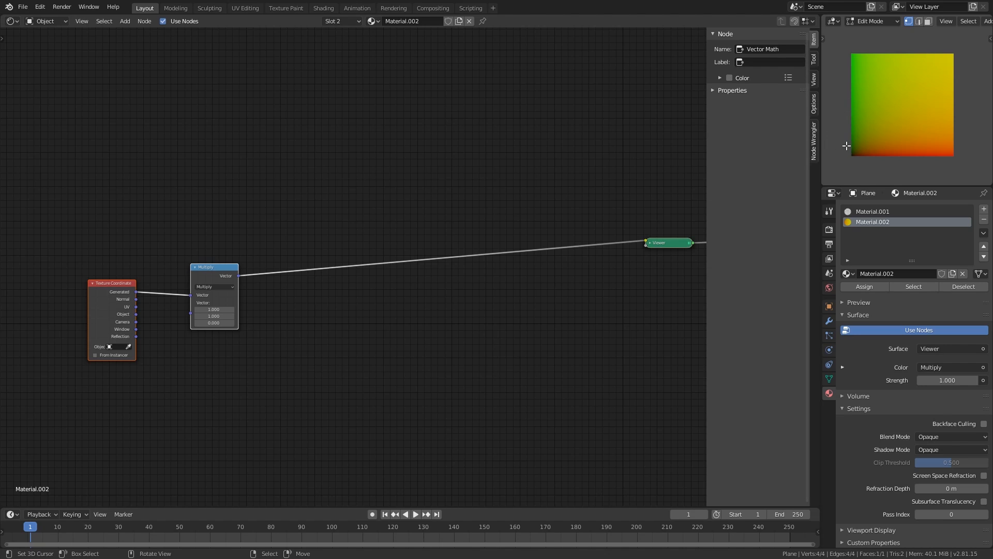
# Step: Shift the coordinate and Multiply nodes even farther from the Viewer and enlarge the plane in the preview
pyautogui.moveTo(323, 305); pyautogui.dragTo(375, 303, button='middle')
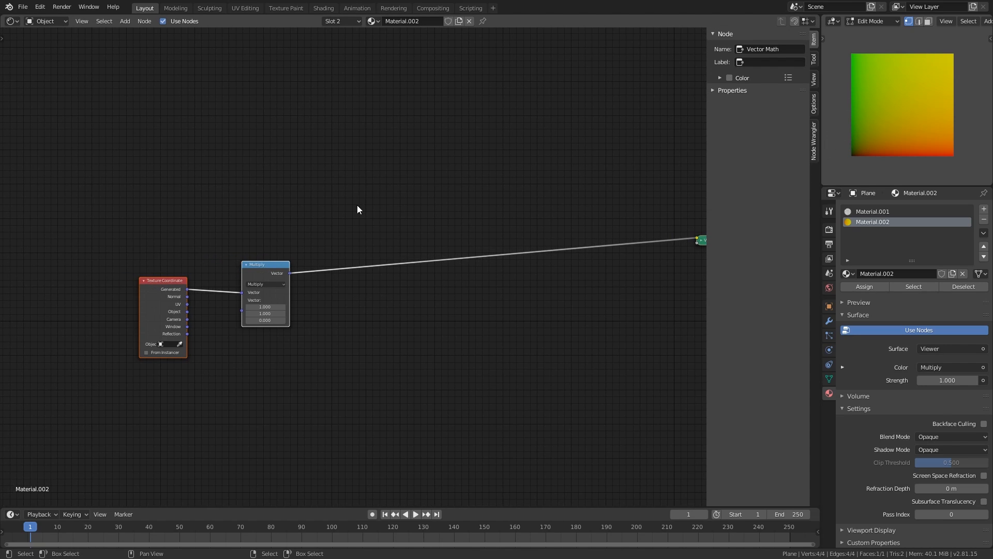
pyautogui.press('g')
pyautogui.rightClick(241, 331)
pyautogui.press('g')
pyautogui.click(238, 275)
pyautogui.moveTo(294, 309); pyautogui.dragTo(295, 312, button='middle')
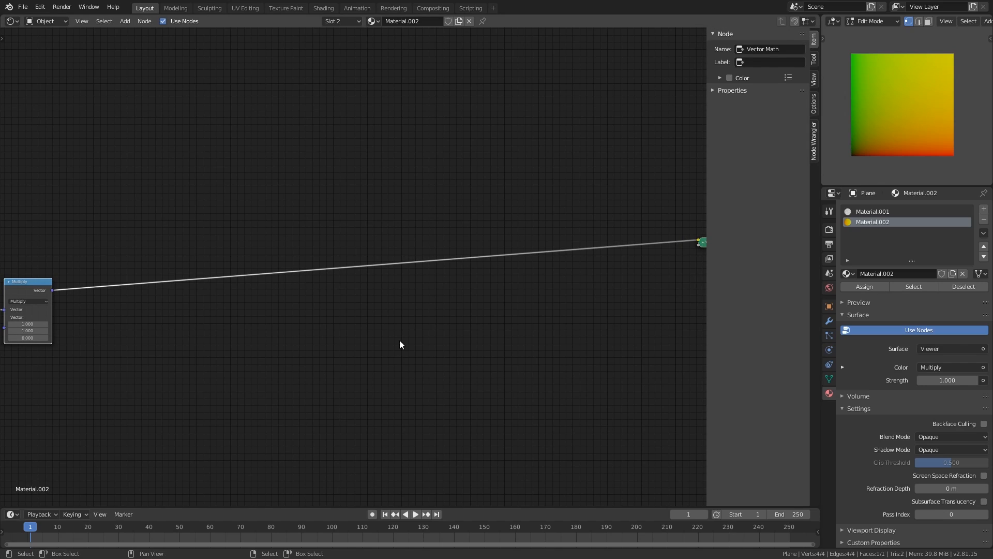
pyautogui.moveTo(399, 343); pyautogui.dragTo(446, 326, button='middle')
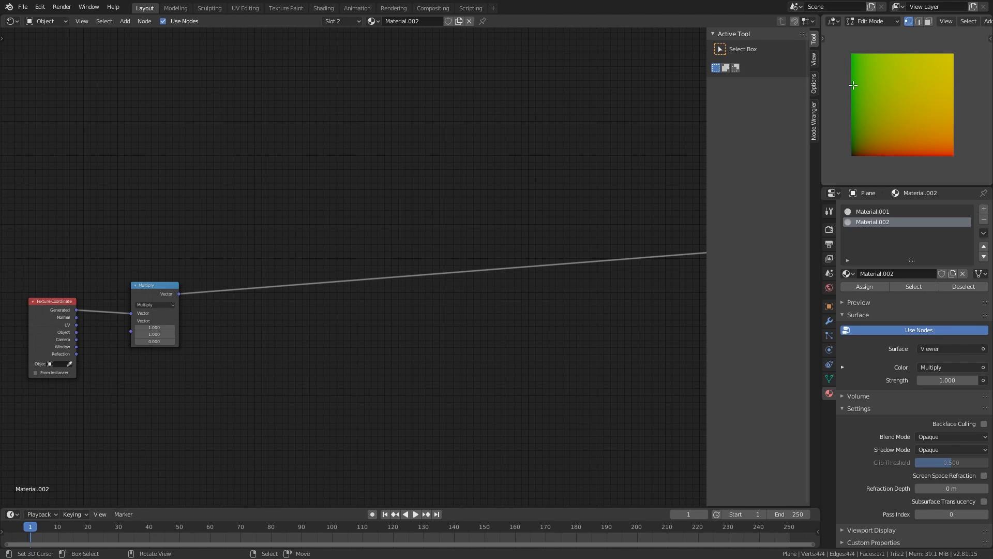
pyautogui.scroll(1, 853, 85)
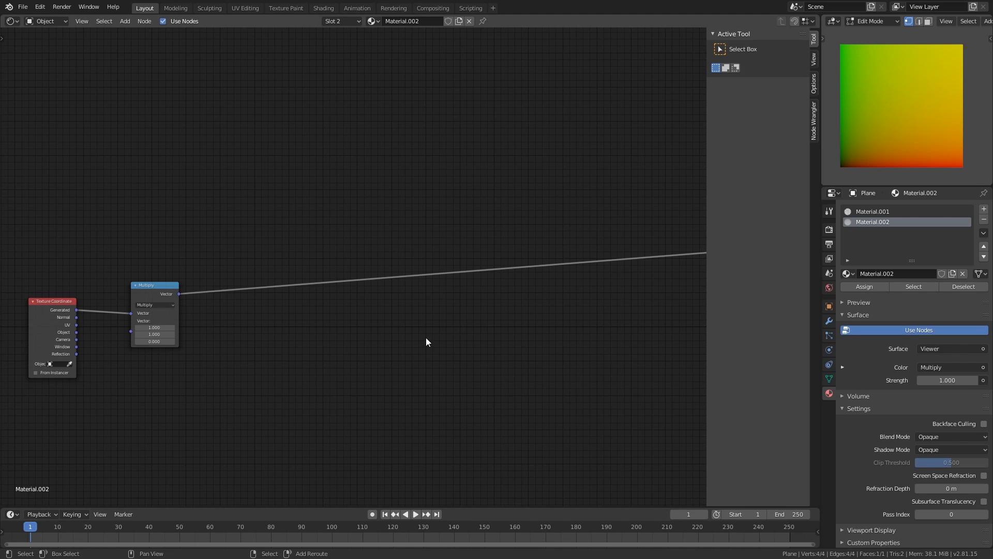
# Step: Insert a Mapping node after the Multiply node and set its scale to 5 on all axes
pyautogui.hotkey('shift', 'a')
pyautogui.moveTo(401, 330)
pyautogui.click(470, 350)
pyautogui.click(268, 344)
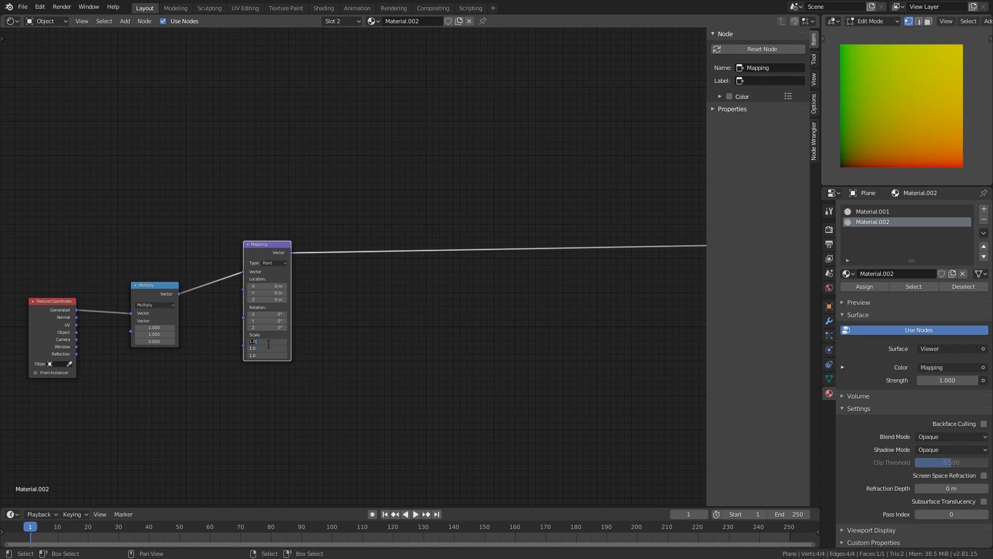
pyautogui.write('5')
pyautogui.press('Return')
# Step: Insert a Separate XYZ node between the Mapping node and the Viewer
pyautogui.hotkey('shift', 'a')
pyautogui.moveTo(409, 282)
pyautogui.click(455, 384)
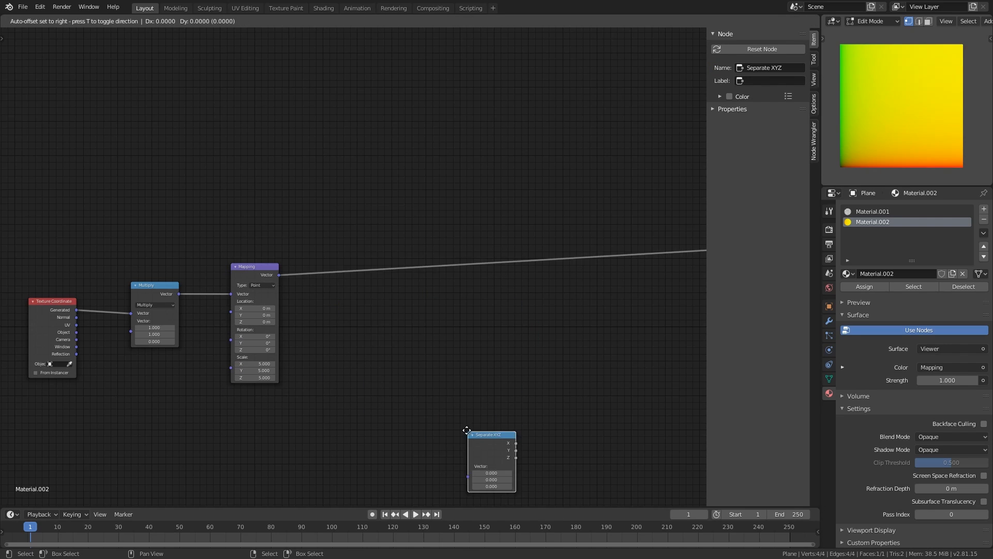
pyautogui.click(333, 259)
# Step: Run the X output through a Math node set to Modulo 2, followed by a duplicate set to Greater Than 1
pyautogui.hotkey('shift', 'a')
pyautogui.moveTo(494, 283)
pyautogui.click(540, 355)
pyautogui.click(391, 218)
pyautogui.click(417, 242)
pyautogui.click(455, 288)
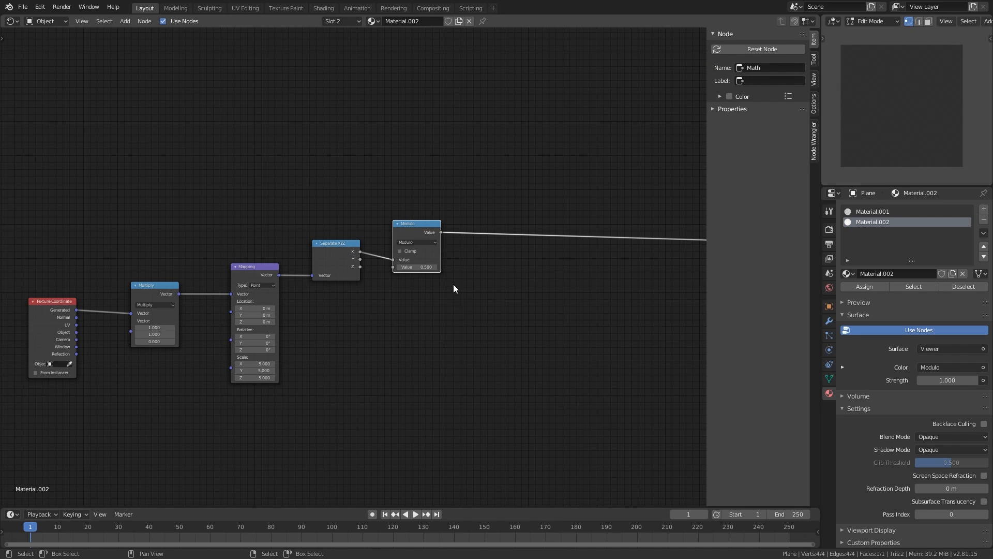
pyautogui.doubleClick(418, 267)
pyautogui.write('2')
pyautogui.hotkey('shift', 'd')
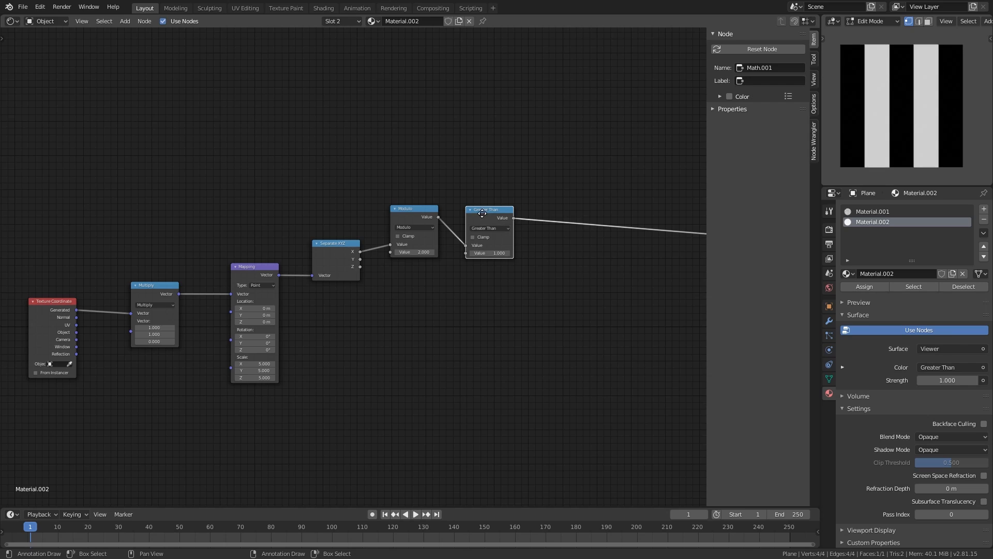
pyautogui.moveTo(620, 362); pyautogui.dragTo(543, 362, button='middle')
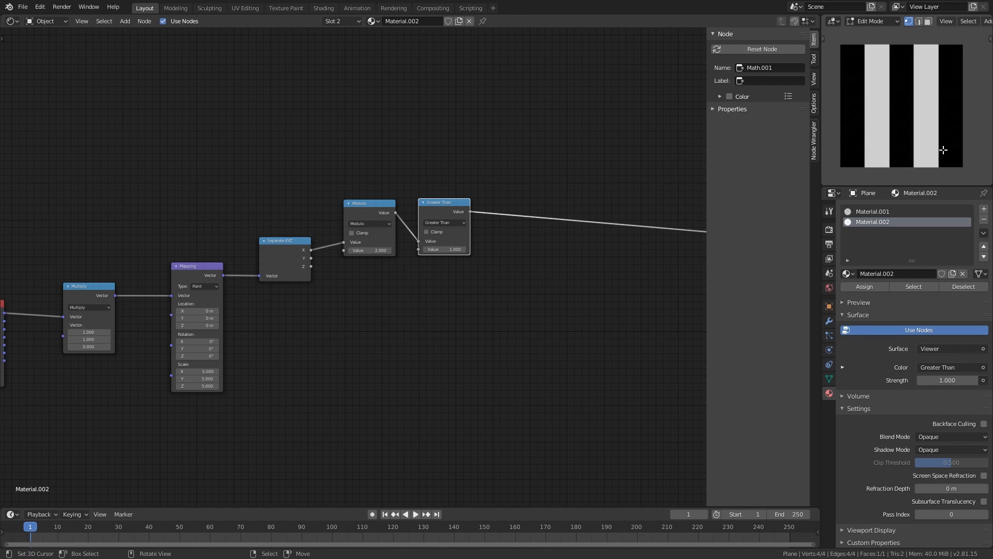
# Step: Set the Mapping node's scale to 10 on all axes and place the Separate XYZ node closer to it
pyautogui.click(192, 371)
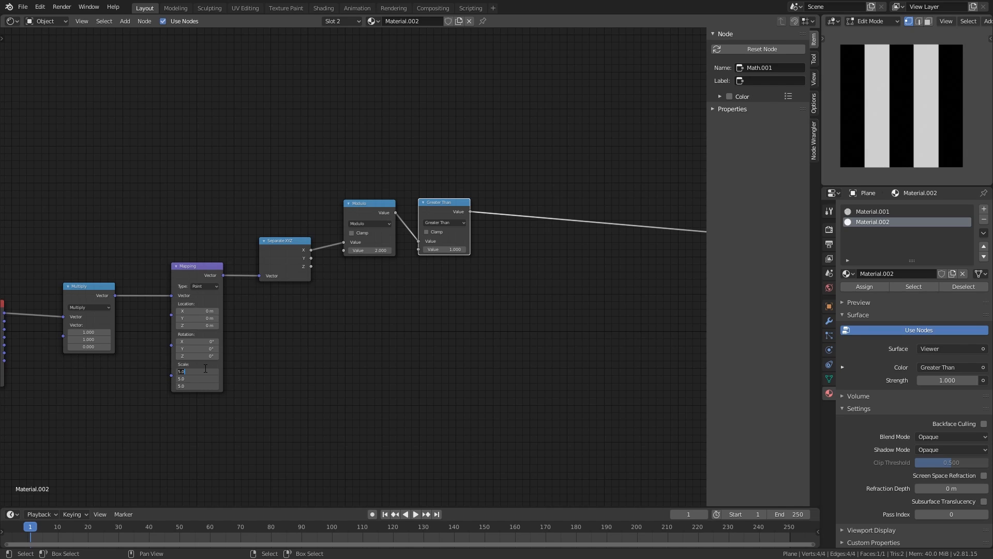
pyautogui.press('Return')
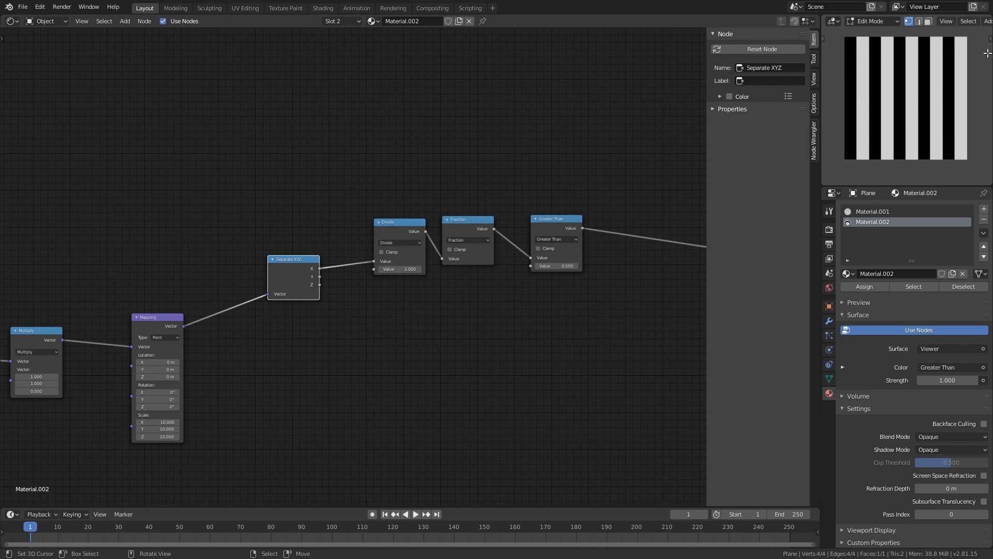
pyautogui.moveTo(302, 288); pyautogui.dragTo(268, 324)
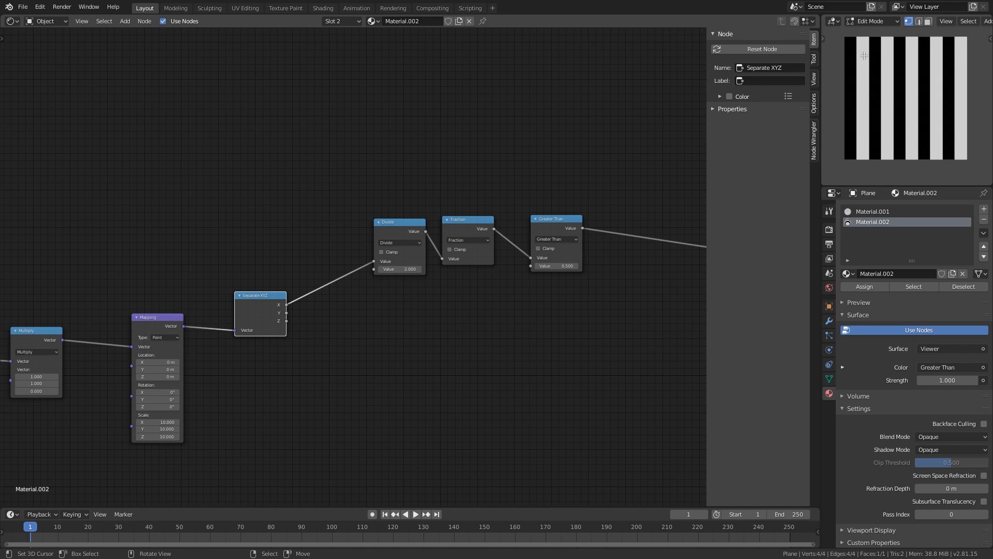
pyautogui.moveTo(285, 312); pyautogui.dragTo(394, 362)
# Step: Duplicate the Divide and Fraction nodes and connect the Separate XYZ node's Y output to the Divide copy
pyautogui.click(505, 139)
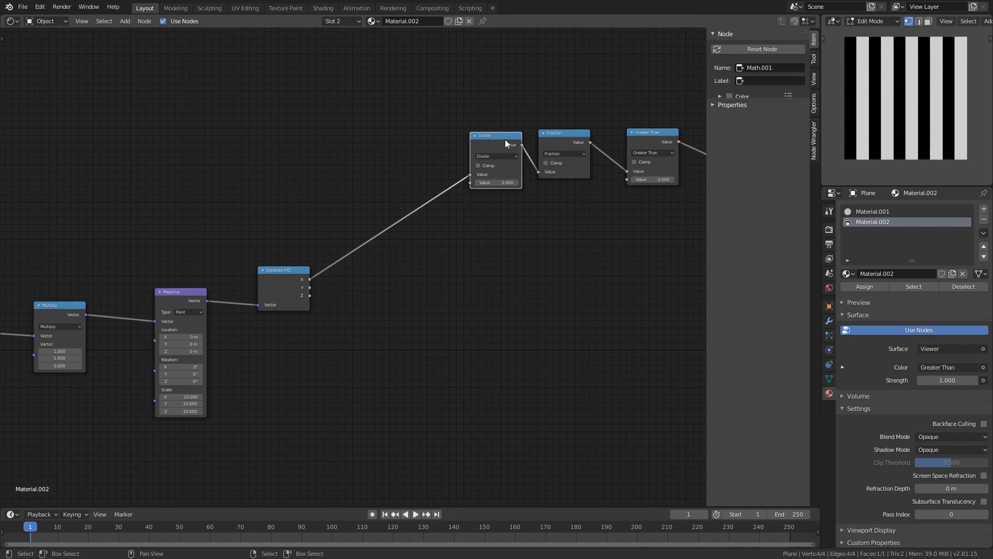
pyautogui.keyDown('shift'); pyautogui.click(553, 132); pyautogui.keyUp('shift')
pyautogui.hotkey('shift', 'd')
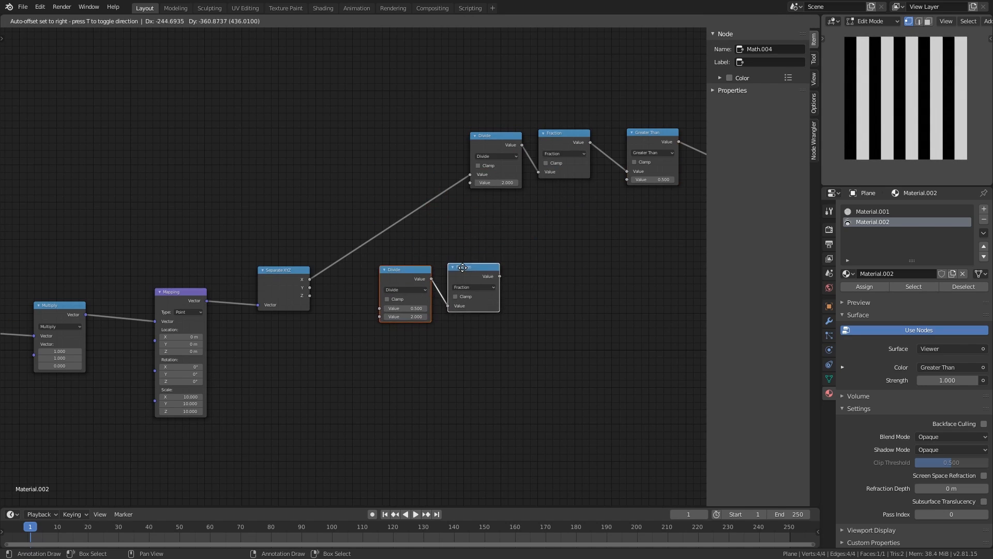
pyautogui.click(455, 272)
pyautogui.moveTo(309, 287); pyautogui.dragTo(370, 316)
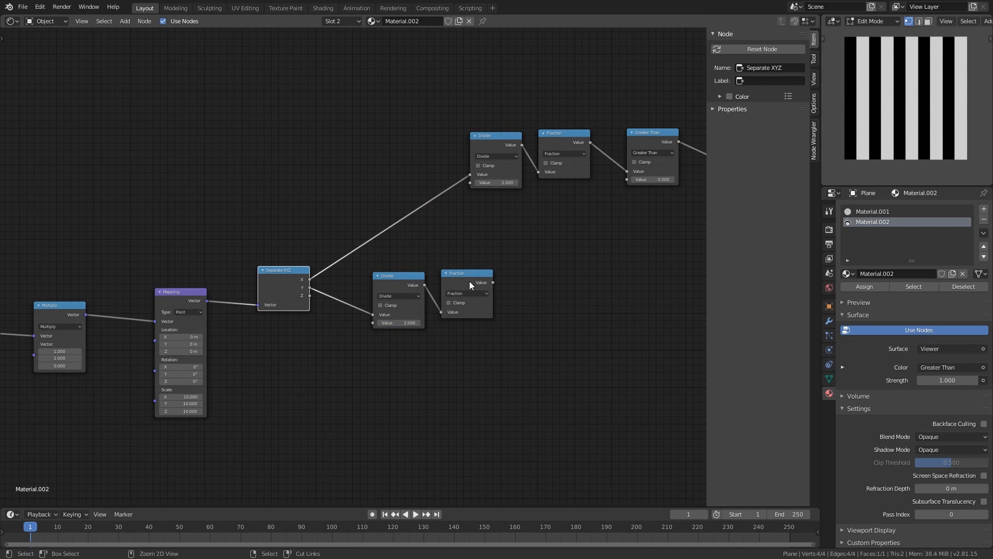
# Step: Duplicate the Greater Than node after the copied Fraction node, connect the two, and preview the Y branch in the Viewer
pyautogui.click(654, 141)
pyautogui.hotkey('shift', 'd')
pyautogui.click(494, 317)
pyautogui.moveTo(493, 282); pyautogui.dragTo(511, 308)
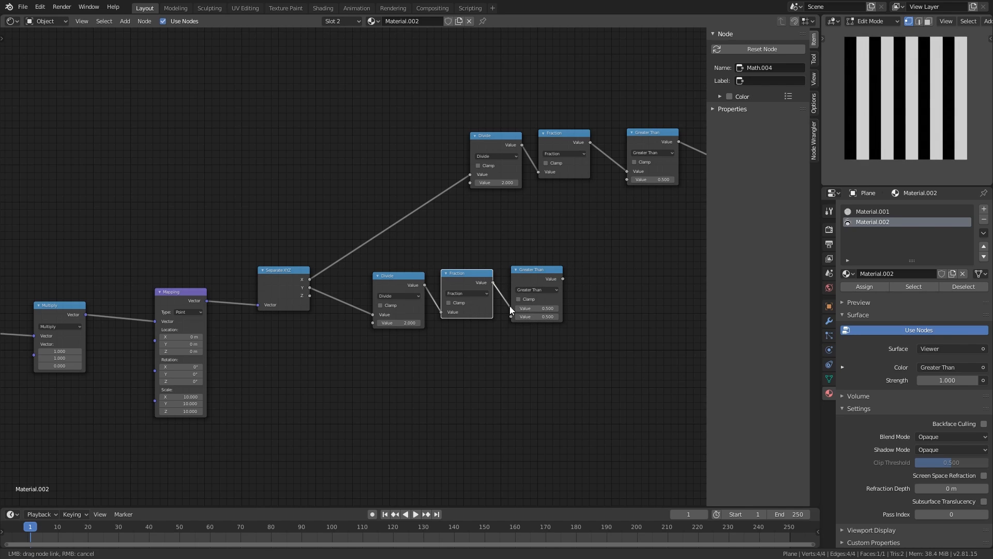
pyautogui.keyDown('ctrl'); pyautogui.keyDown('shift'); pyautogui.click(544, 280); pyautogui.keyUp('shift'); pyautogui.keyUp('ctrl')
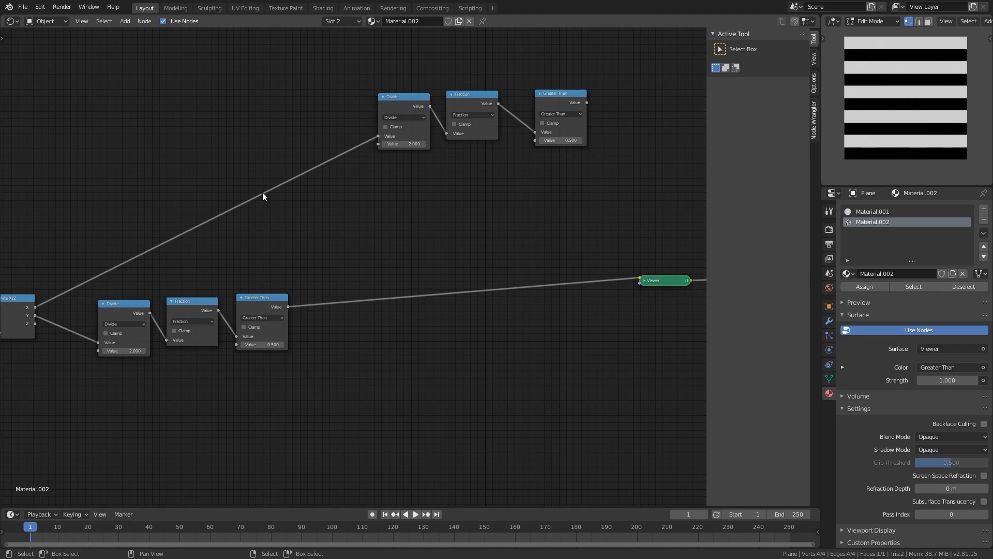
# Step: Move the X branch's math nodes, the Viewer and the Material Output together, farther from the Y branch
pyautogui.moveTo(263, 192); pyautogui.dragTo(600, 85)
pyautogui.moveTo(600, 152); pyautogui.dragTo(424, 157, button='middle')
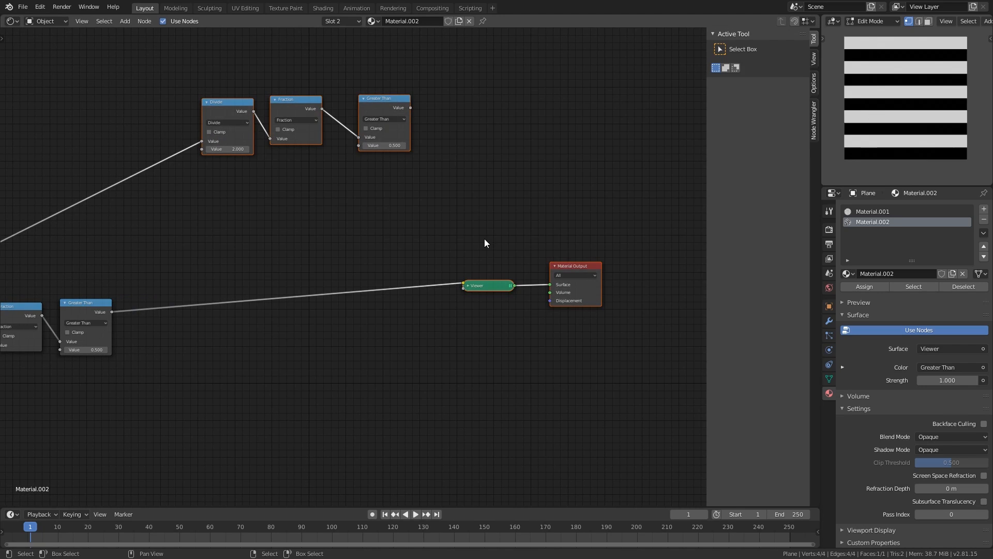
pyautogui.moveTo(488, 284); pyautogui.dragTo(617, 268)
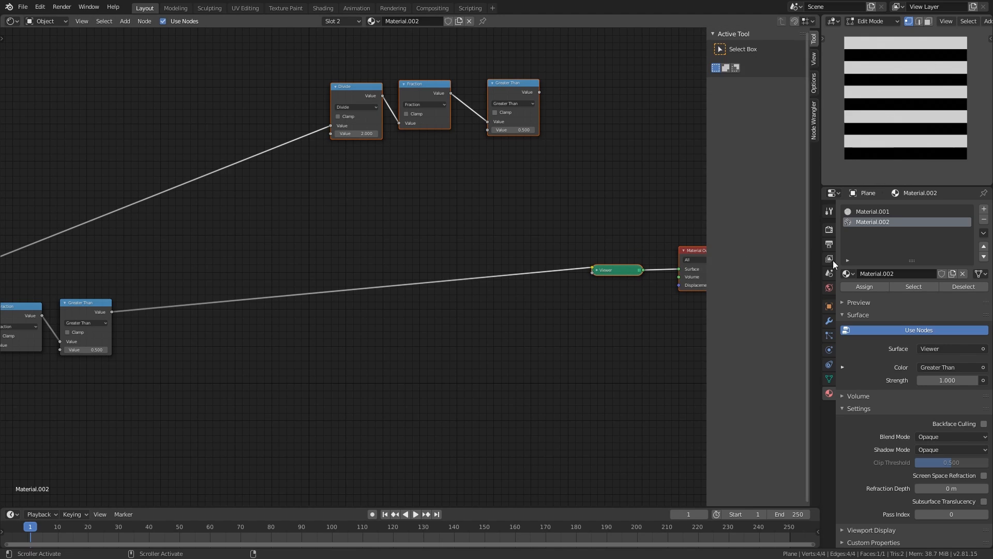
pyautogui.moveTo(257, 280); pyautogui.dragTo(298, 272, button='middle')
pyautogui.moveTo(376, 241); pyautogui.dragTo(413, 288, button='middle')
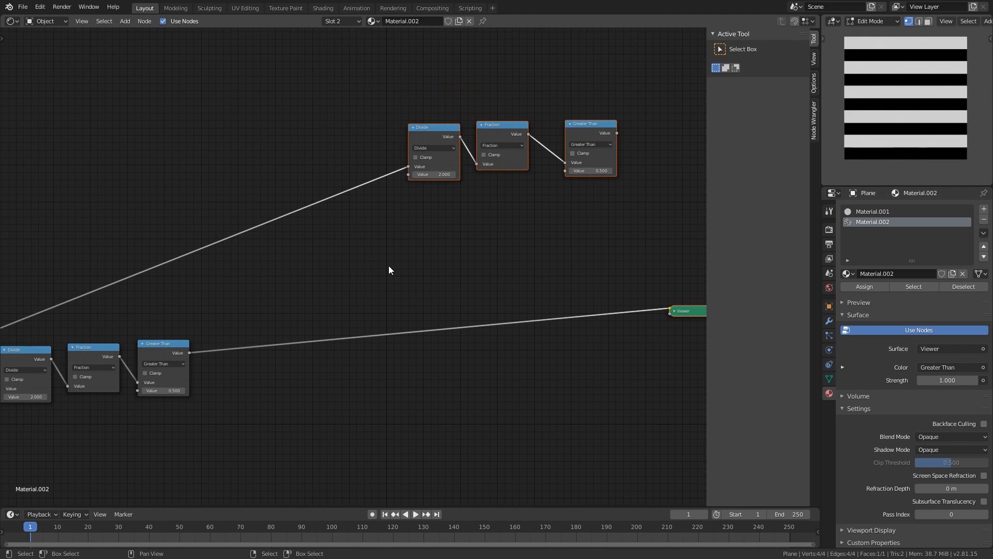
pyautogui.moveTo(307, 274); pyautogui.dragTo(375, 273, button='middle')
# Step: Duplicate the X branch's Divide node, insert the copy between Separate XYZ and that Divide node, and change it to Add
pyautogui.click(497, 125)
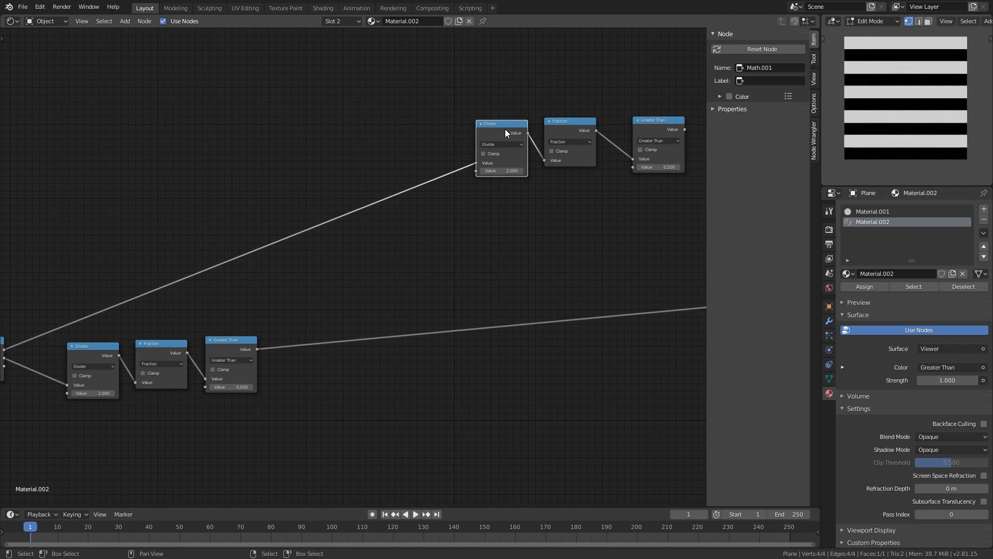
pyautogui.hotkey('shift', 'd')
pyautogui.click(370, 209)
pyautogui.click(366, 209)
pyautogui.click(363, 217)
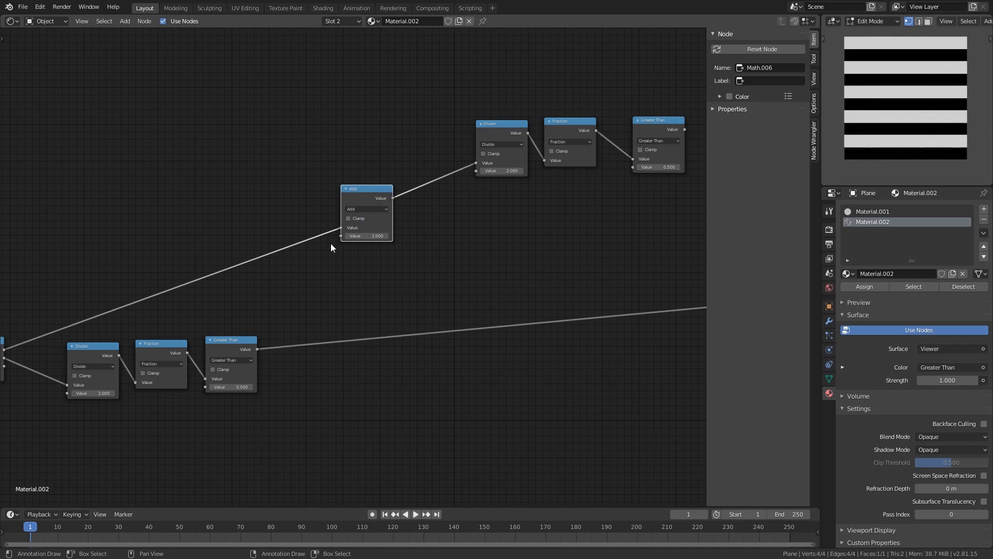
# Step: Connect the Y branch's Greater Than output to the second input of the Add node
pyautogui.moveTo(259, 350); pyautogui.dragTo(340, 236)
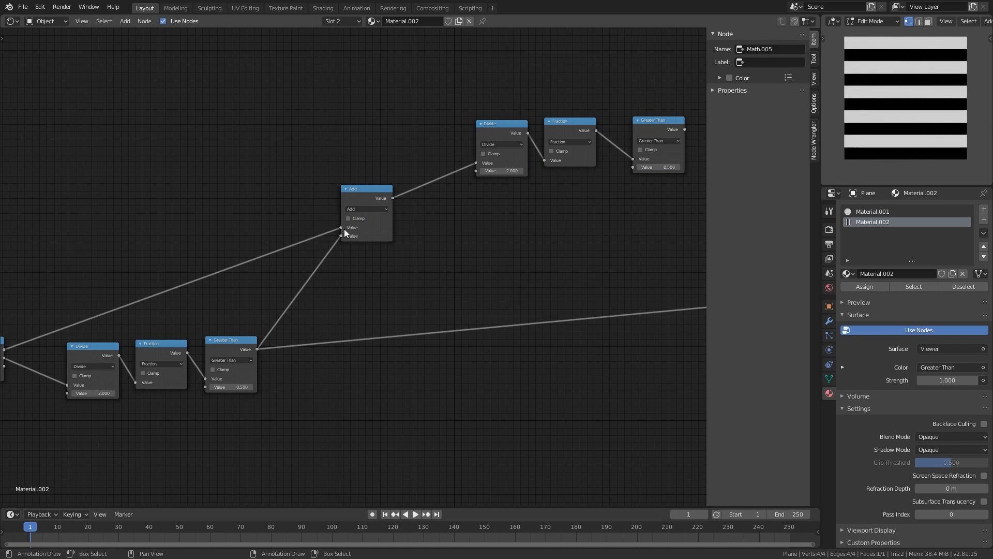
pyautogui.moveTo(151, 294); pyautogui.dragTo(356, 287, button='middle')
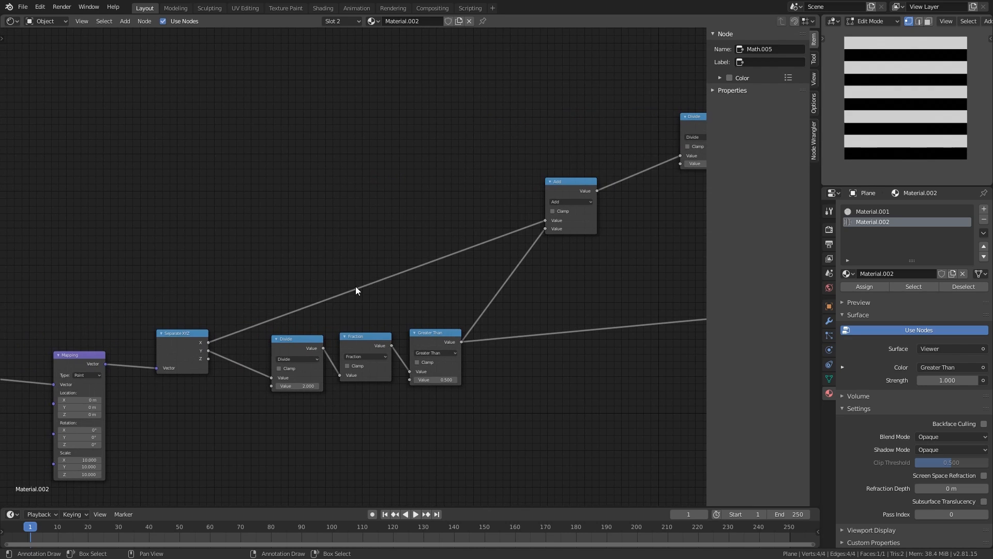
pyautogui.moveTo(164, 345); pyautogui.dragTo(391, 307, button='middle')
pyautogui.moveTo(259, 323); pyautogui.dragTo(268, 324)
pyautogui.moveTo(544, 300); pyautogui.dragTo(474, 309, button='middle')
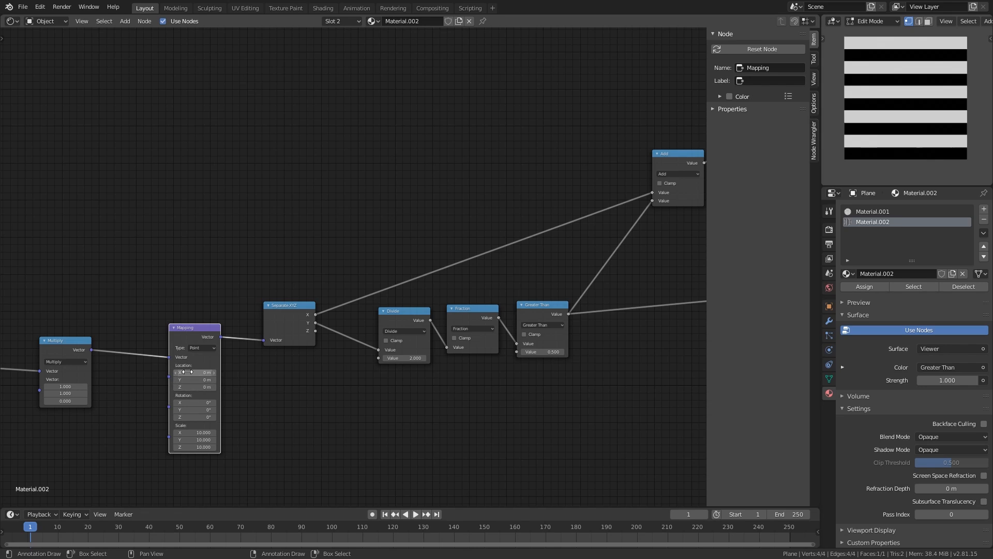
pyautogui.moveTo(144, 371); pyautogui.dragTo(182, 378, button='middle')
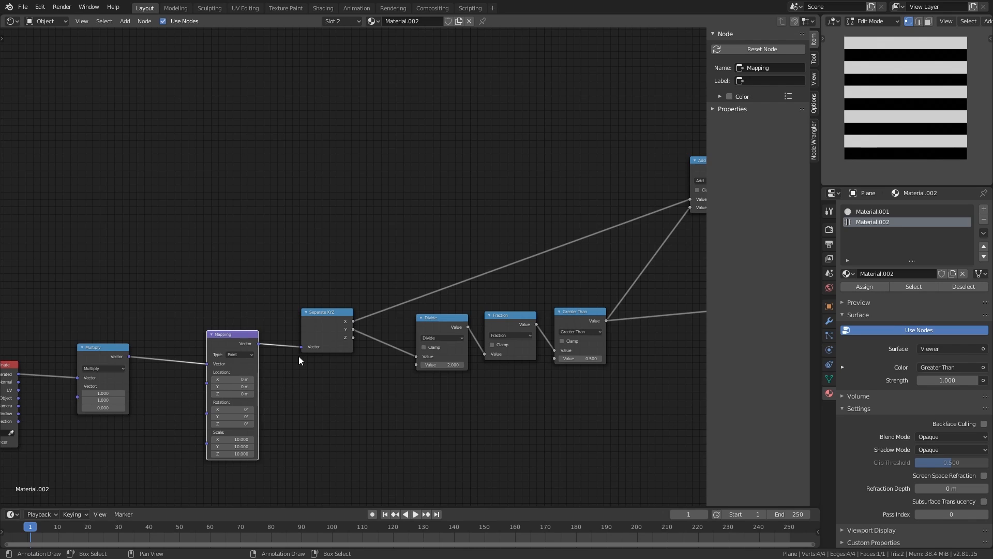
pyautogui.moveTo(560, 340); pyautogui.dragTo(448, 363, button='middle')
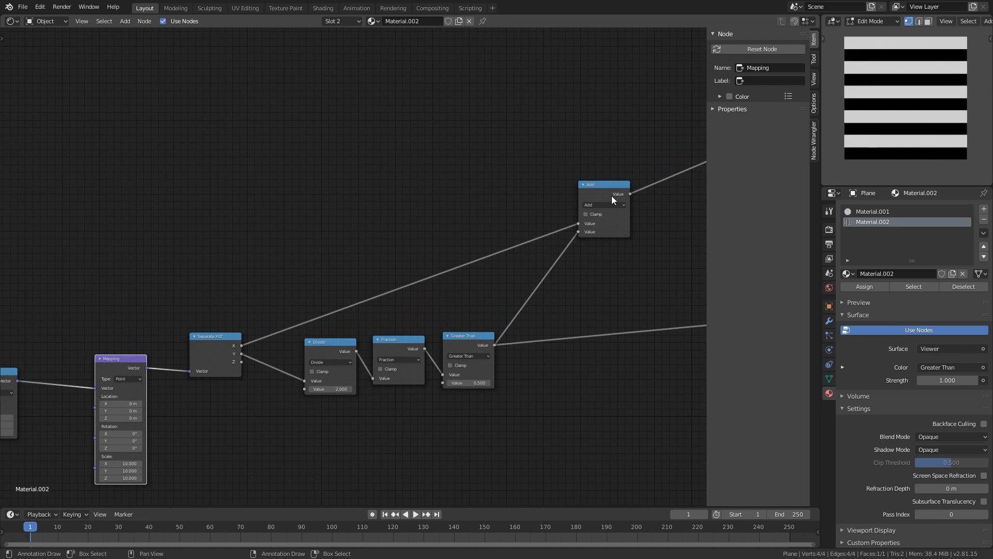
pyautogui.moveTo(622, 249); pyautogui.dragTo(384, 224, button='middle')
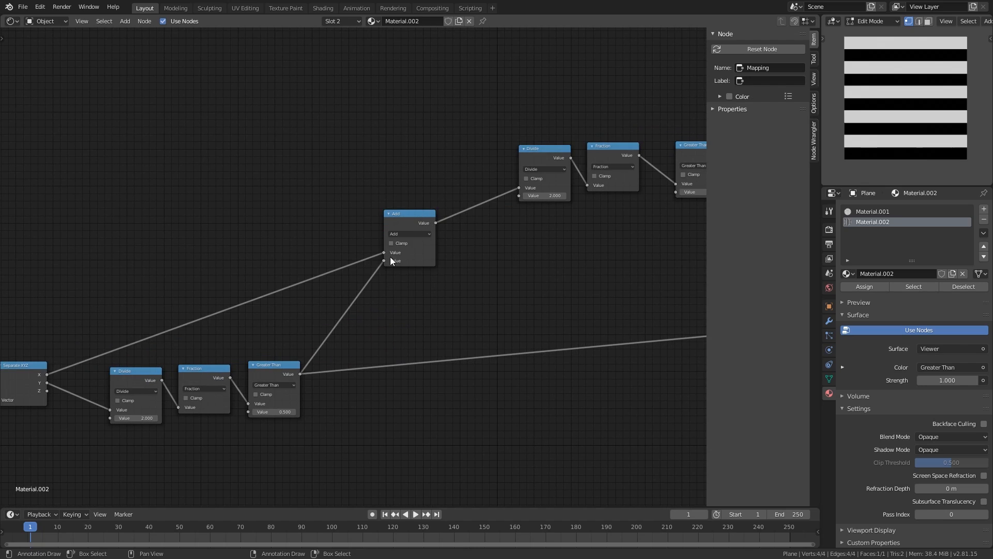
# Step: Preview the Add node's output and the X branch's final Greater Than node through the Viewer
pyautogui.click(281, 387)
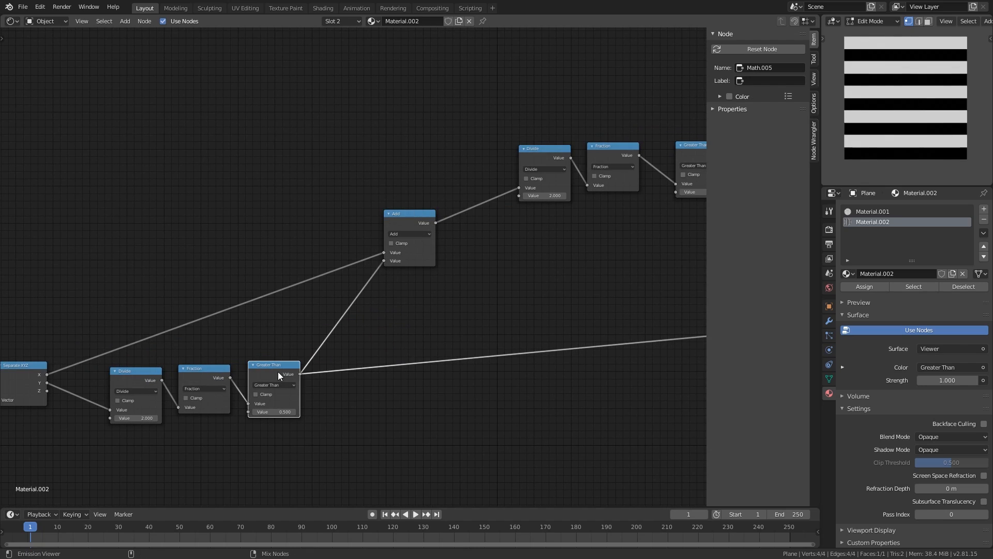
pyautogui.keyDown('ctrl'); pyautogui.keyDown('shift'); pyautogui.click(402, 221); pyautogui.keyUp('shift'); pyautogui.keyUp('ctrl')
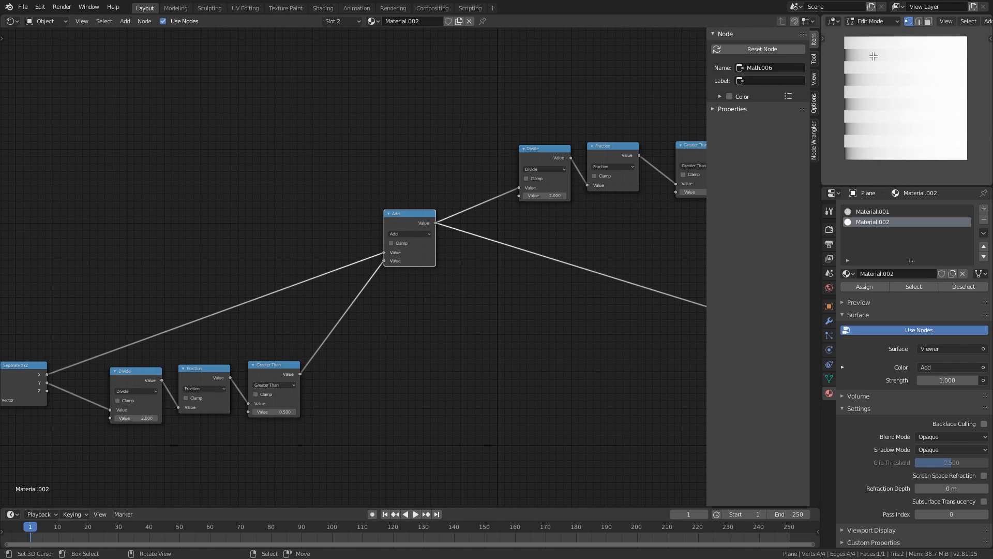
pyautogui.moveTo(462, 372); pyautogui.dragTo(201, 389, button='middle')
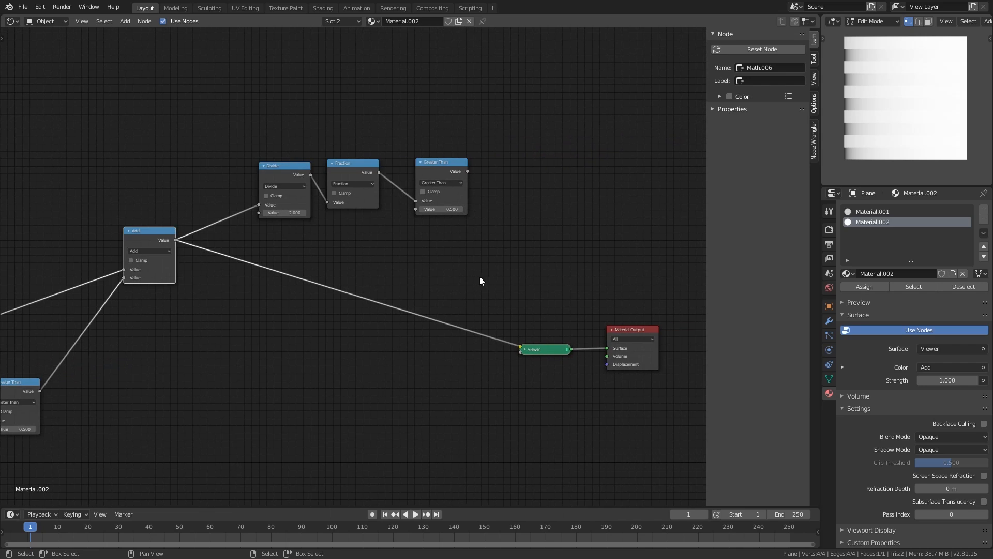
pyautogui.keyDown('ctrl'); pyautogui.keyDown('shift'); pyautogui.click(447, 167); pyautogui.keyUp('shift'); pyautogui.keyUp('ctrl')
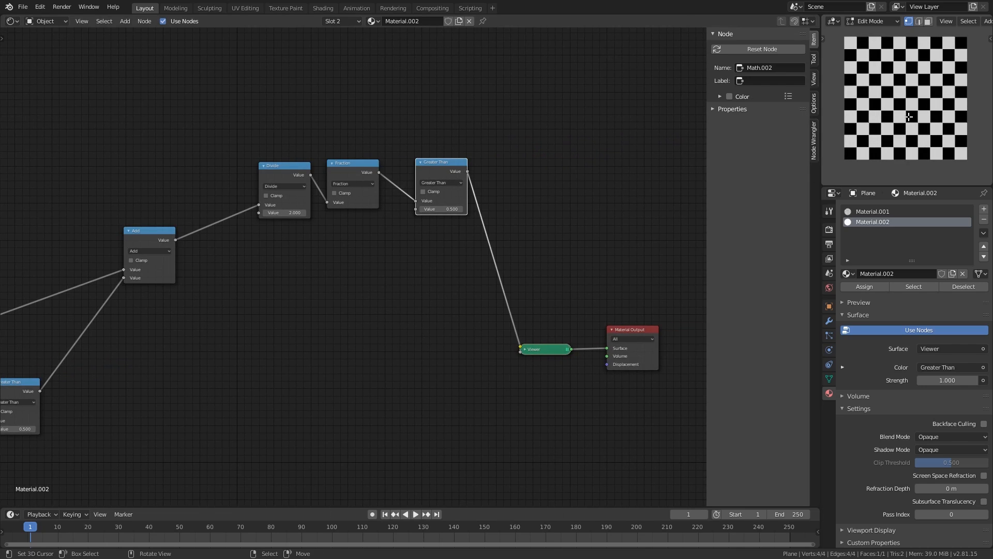
# Step: Duplicate the Add node, insert the copy after the Y branch's Greater Than node, and change it to Multiply
pyautogui.moveTo(156, 334); pyautogui.dragTo(345, 351, button='middle')
pyautogui.moveTo(343, 250); pyautogui.dragTo(369, 235)
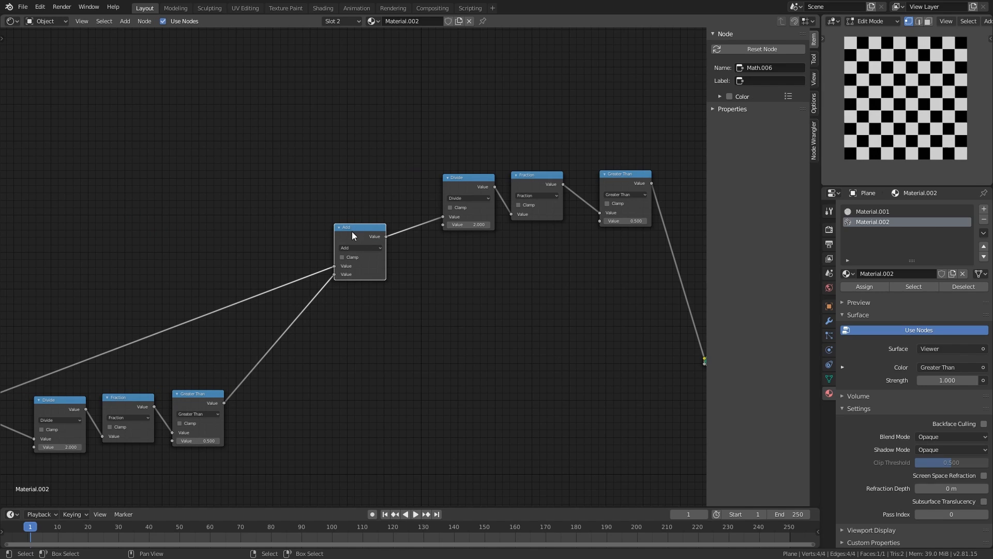
pyautogui.hotkey('shift', 'd')
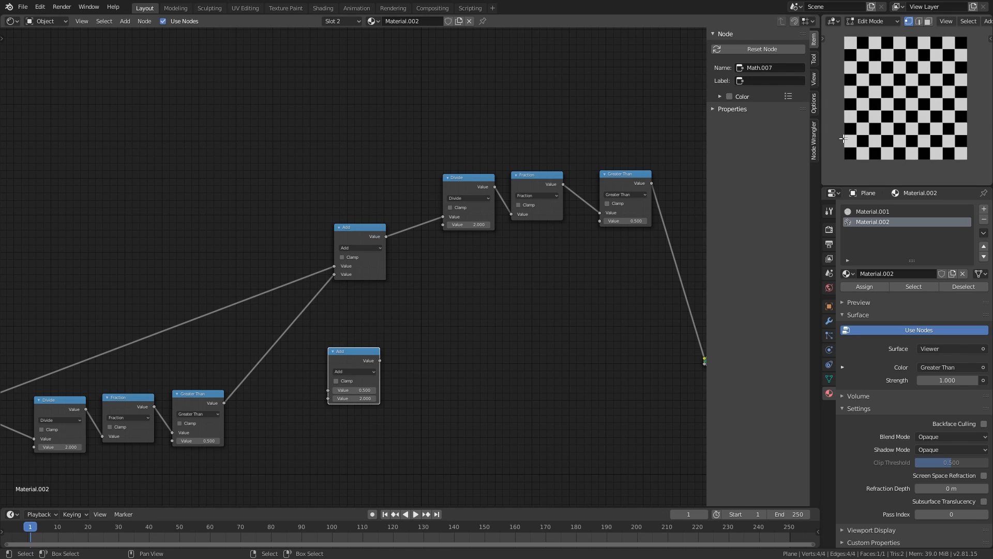
pyautogui.keyDown('ctrl'); pyautogui.keyDown('shift'); pyautogui.click(205, 402); pyautogui.keyUp('shift'); pyautogui.keyUp('ctrl')
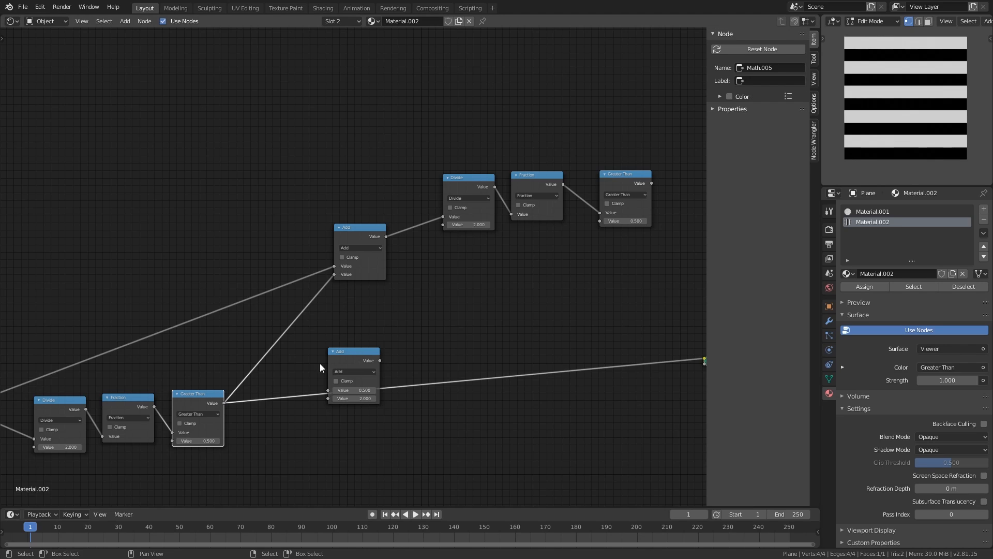
pyautogui.moveTo(223, 404); pyautogui.dragTo(336, 386)
pyautogui.moveTo(343, 361); pyautogui.dragTo(339, 355)
pyautogui.click(334, 367)
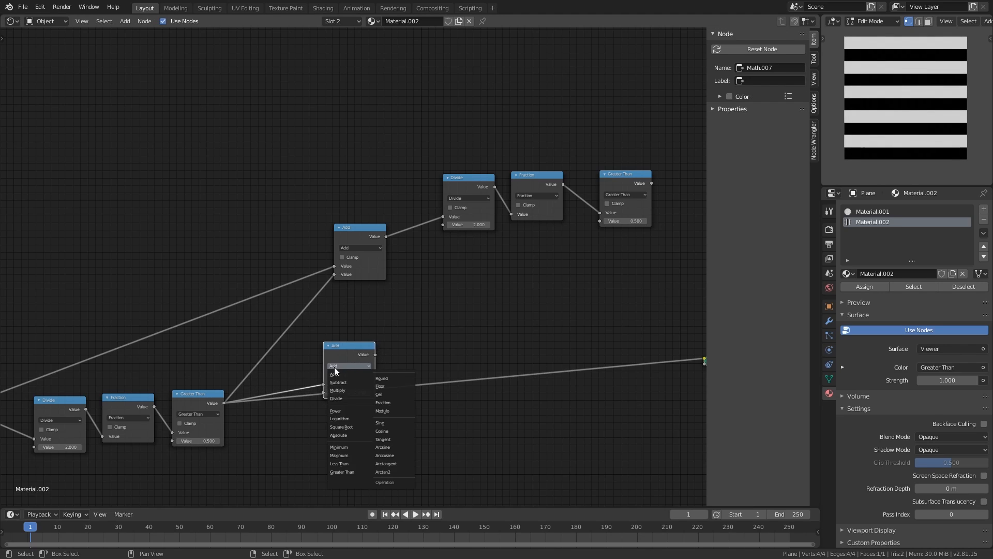
pyautogui.click(337, 391)
# Step: Set the Multiply value to 0.5, connect its output to the Add node's second input, and preview the final Greater Than node
pyautogui.click(357, 392)
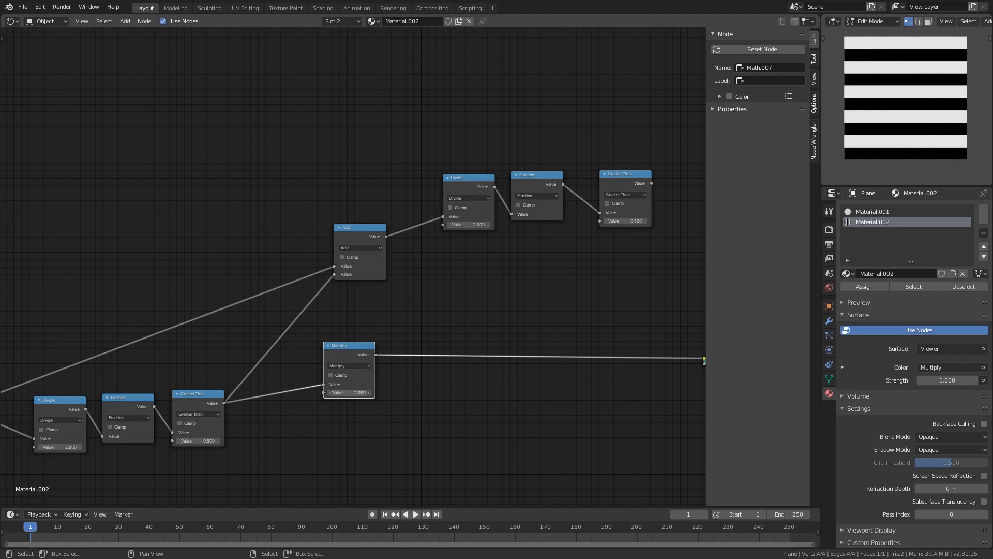
pyautogui.write('2.0')
pyautogui.press('Return')
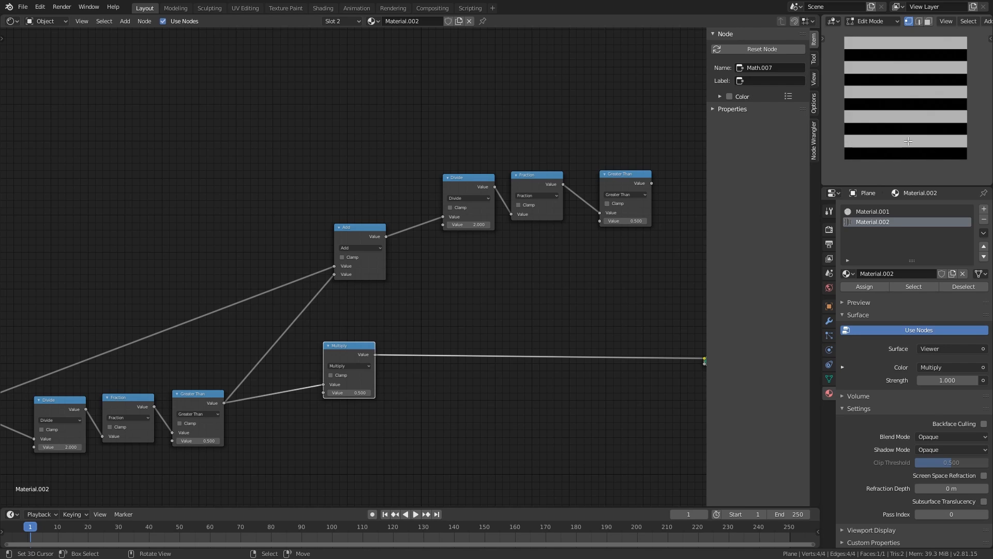
pyautogui.moveTo(376, 356); pyautogui.dragTo(306, 356)
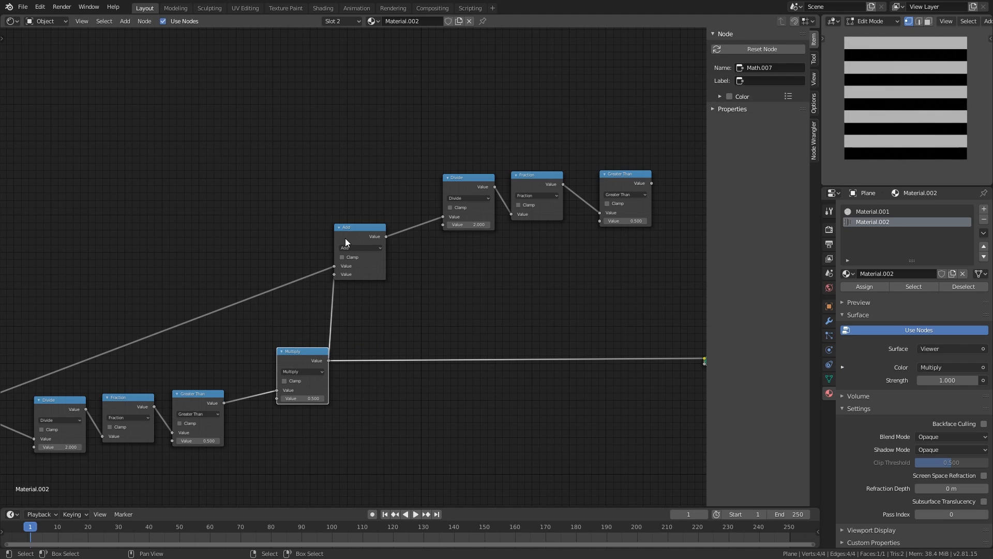
pyautogui.moveTo(538, 253); pyautogui.dragTo(419, 252, button='middle')
pyautogui.keyDown('ctrl'); pyautogui.keyDown('shift'); pyautogui.click(482, 182); pyautogui.keyUp('shift'); pyautogui.keyUp('ctrl')
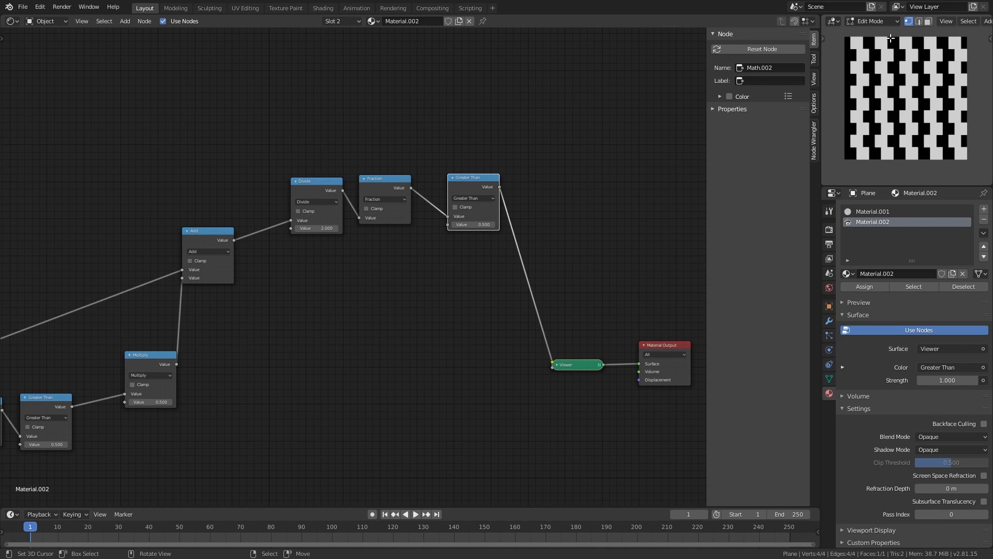
# Step: Change the Add node joining the X and Y branches to Subtract
pyautogui.moveTo(215, 263); pyautogui.dragTo(380, 268, button='middle')
pyautogui.click(374, 257)
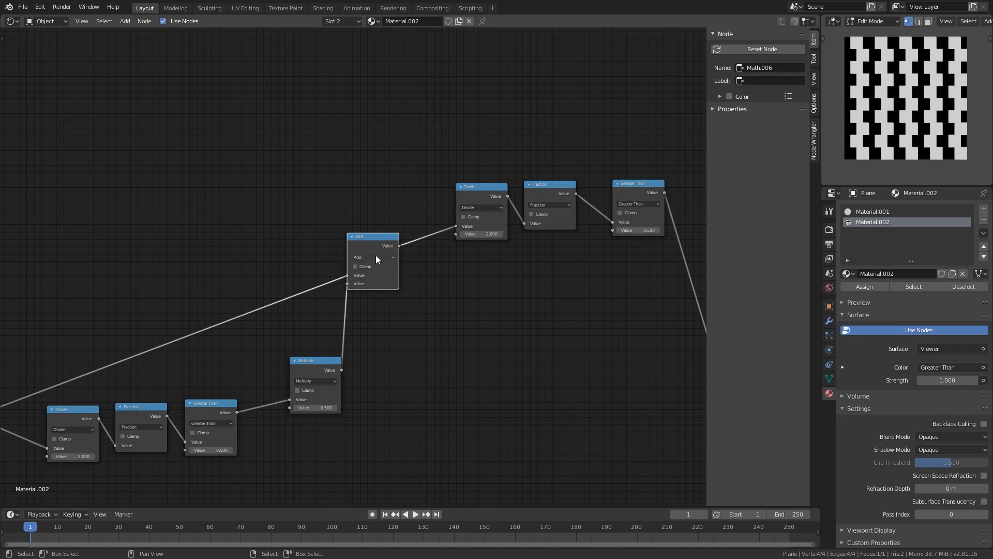
pyautogui.click(376, 274)
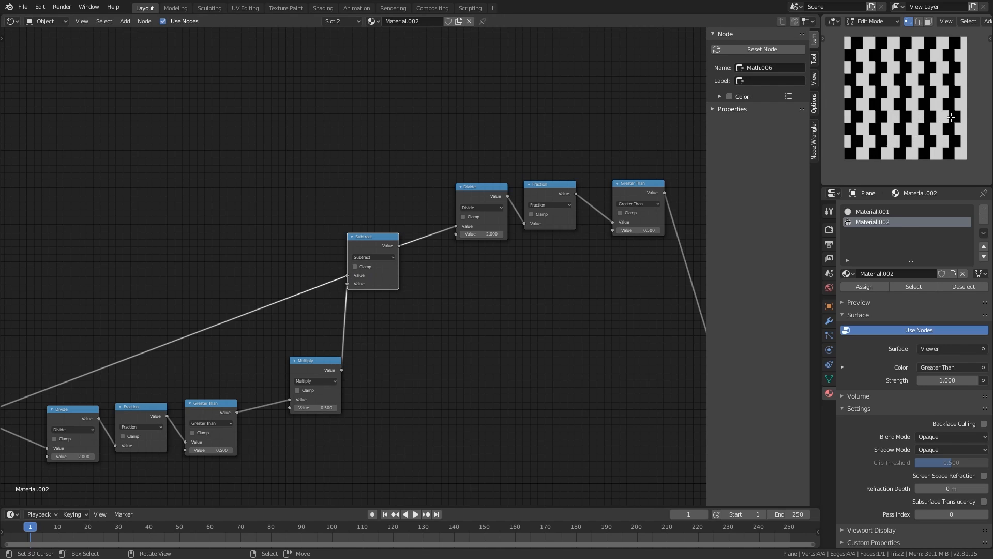
# Step: Set the Multiply node's value to 0.65 to adjust the row offset
pyautogui.moveTo(408, 397); pyautogui.dragTo(489, 327, button='middle')
pyautogui.scroll(2, 490, 328)
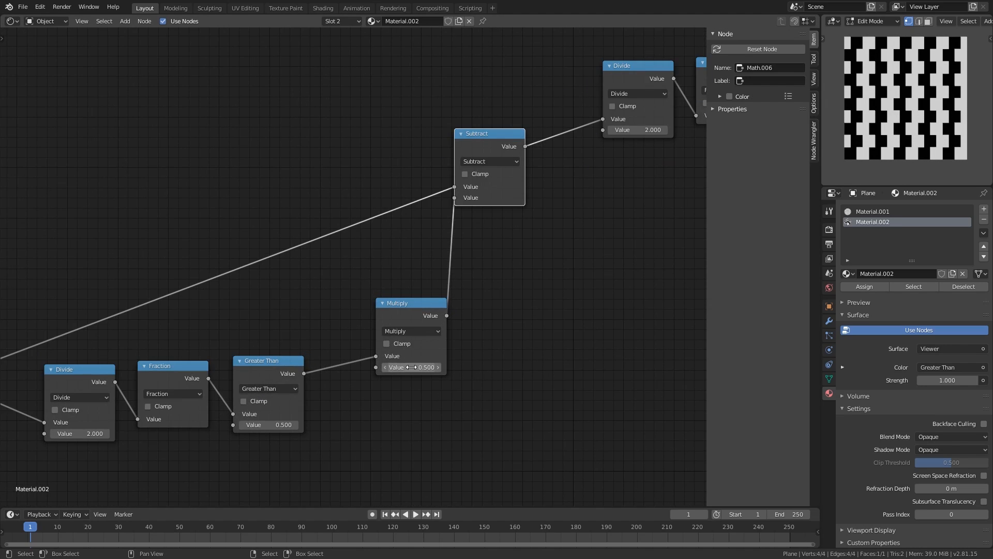
pyautogui.moveTo(415, 366); pyautogui.dragTo(445, 366)
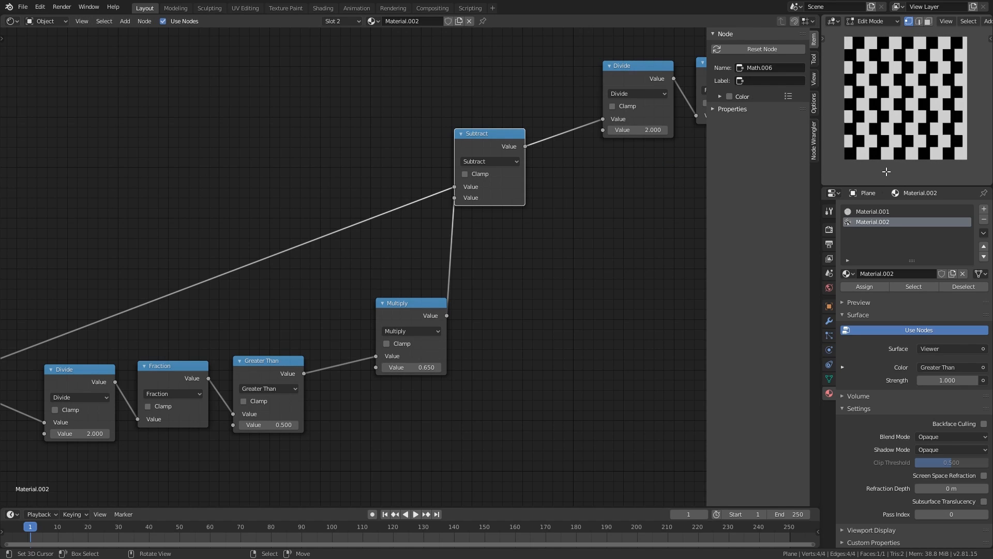
pyautogui.moveTo(629, 302); pyautogui.dragTo(556, 338, button='middle')
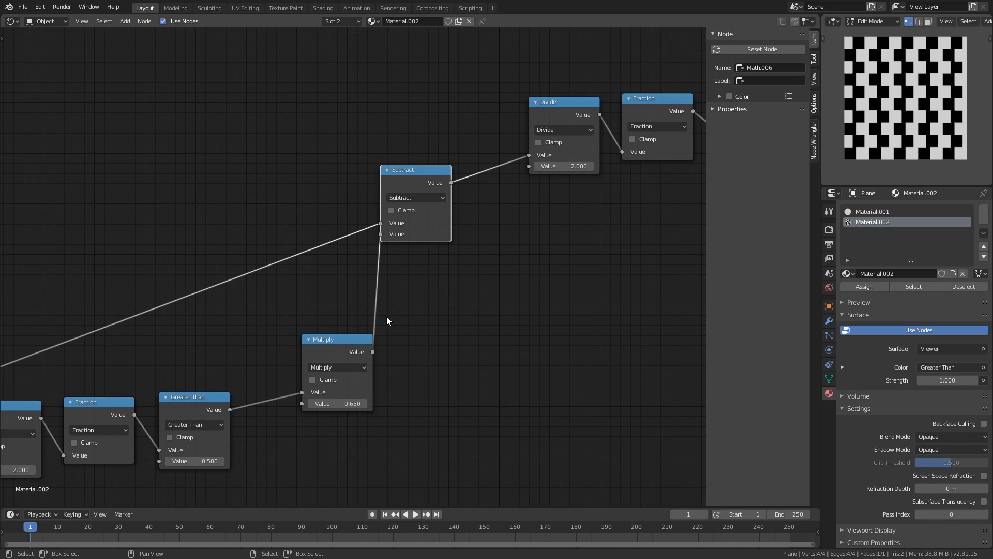
pyautogui.moveTo(348, 294); pyautogui.dragTo(487, 242, button='middle')
pyautogui.scroll(-3, 482, 250)
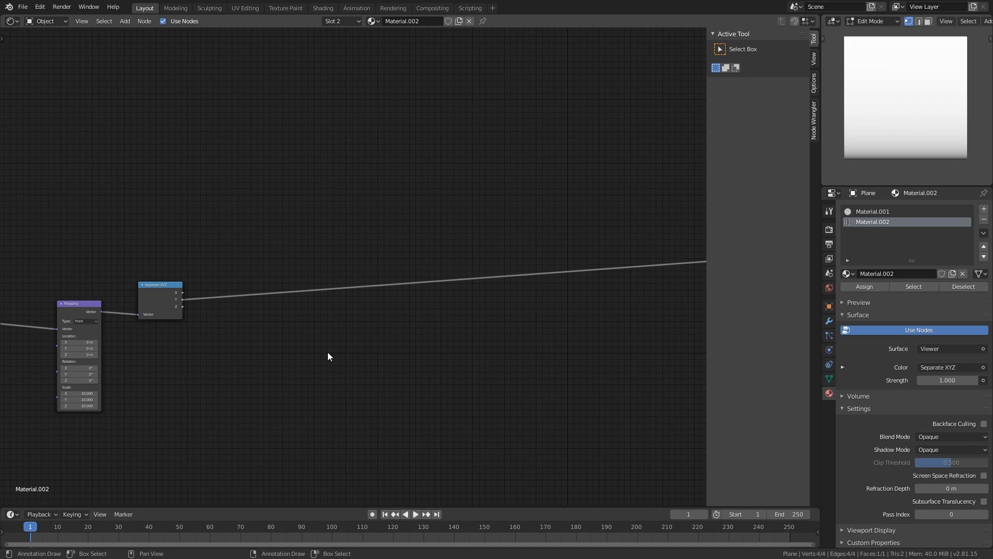
# Step: Add a Math node on the link from Separate XYZ's Y output and set it to Fraction
pyautogui.hotkey('shift', 'a')
pyautogui.moveTo(333, 346)
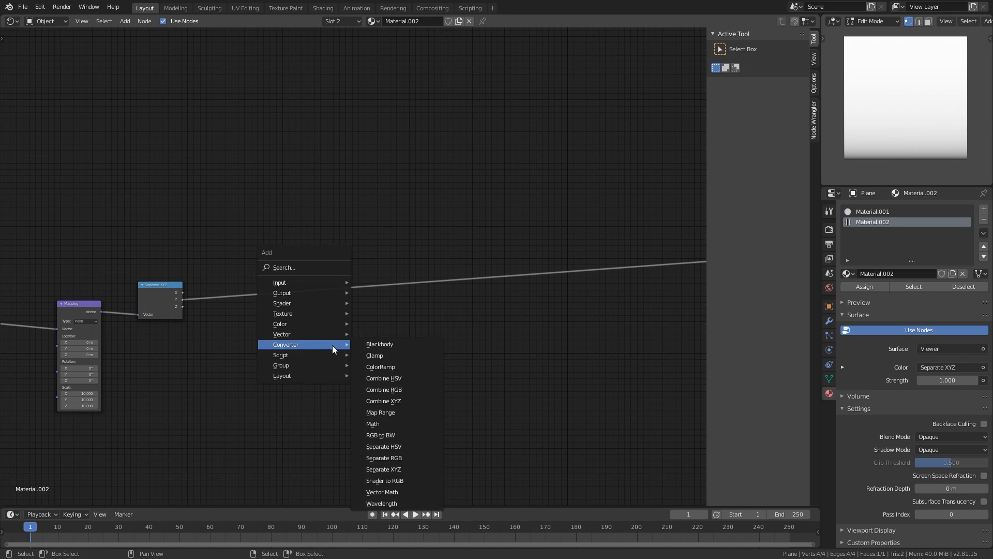
pyautogui.click(386, 423)
pyautogui.click(266, 296)
pyautogui.click(264, 288)
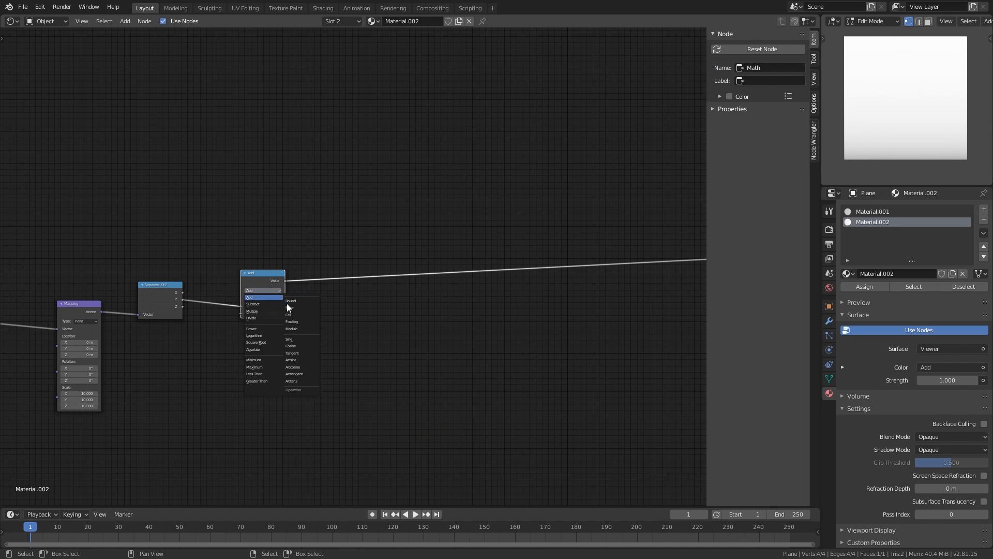
pyautogui.click(299, 322)
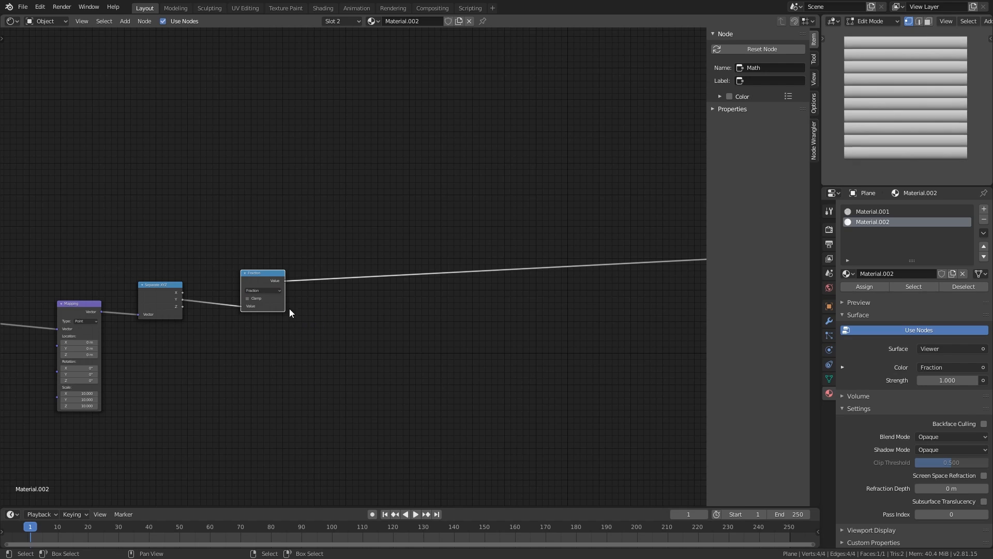
pyautogui.moveTo(241, 290); pyautogui.dragTo(237, 277)
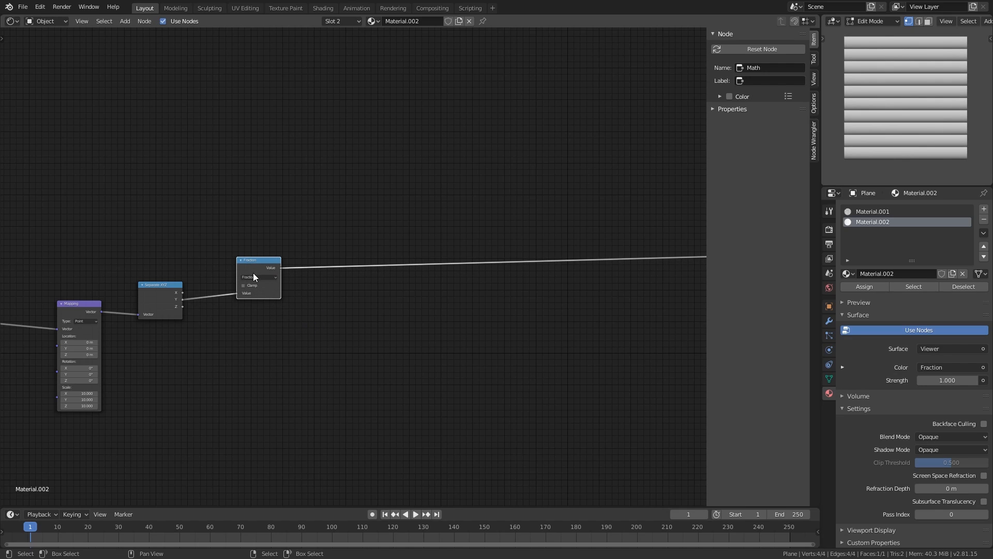
# Step: Add a ColorRamp node and insert it on the link after the Fraction node
pyautogui.hotkey('shift', 'a')
pyautogui.moveTo(437, 309)
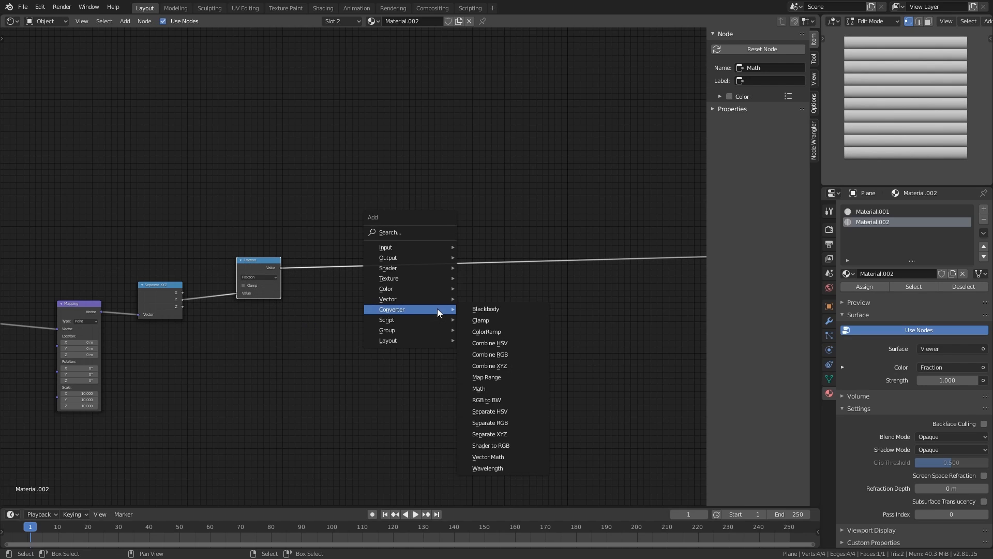
pyautogui.click(486, 332)
pyautogui.click(358, 249)
# Step: Set the ColorRamp to Constant interpolation and move its white stop to position 0.277
pyautogui.moveTo(401, 258); pyautogui.dragTo(352, 257)
pyautogui.click(337, 258)
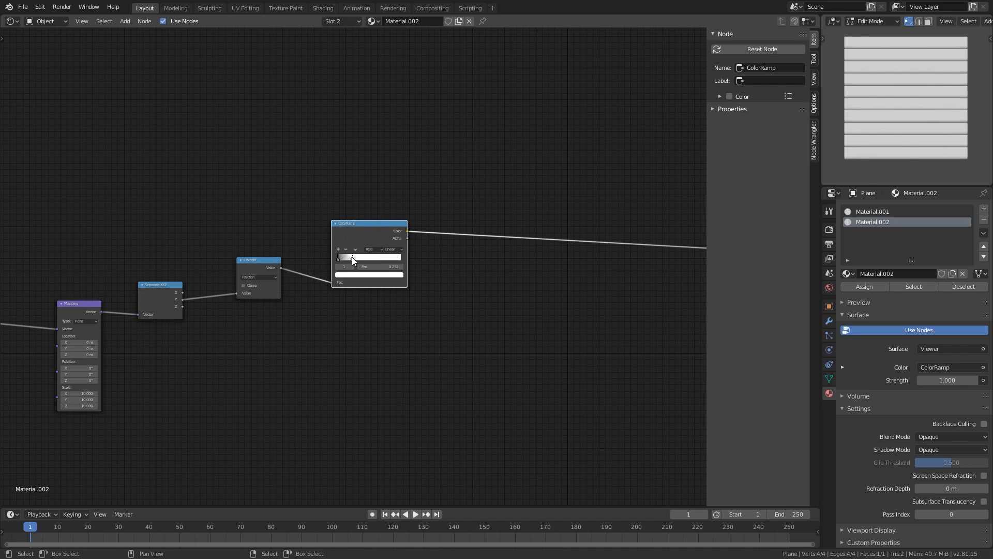
pyautogui.click(396, 250)
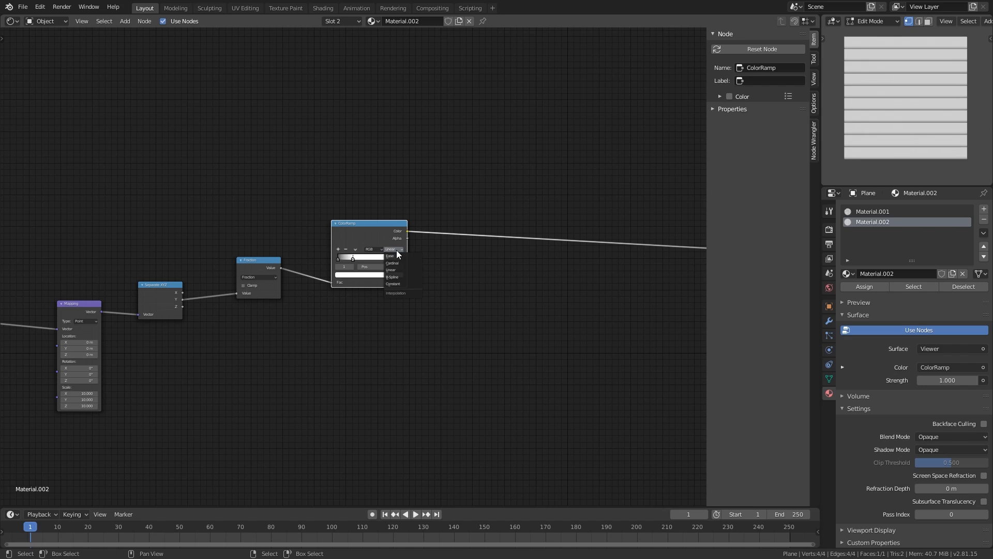
pyautogui.click(400, 284)
pyautogui.scroll(3, 906, 130)
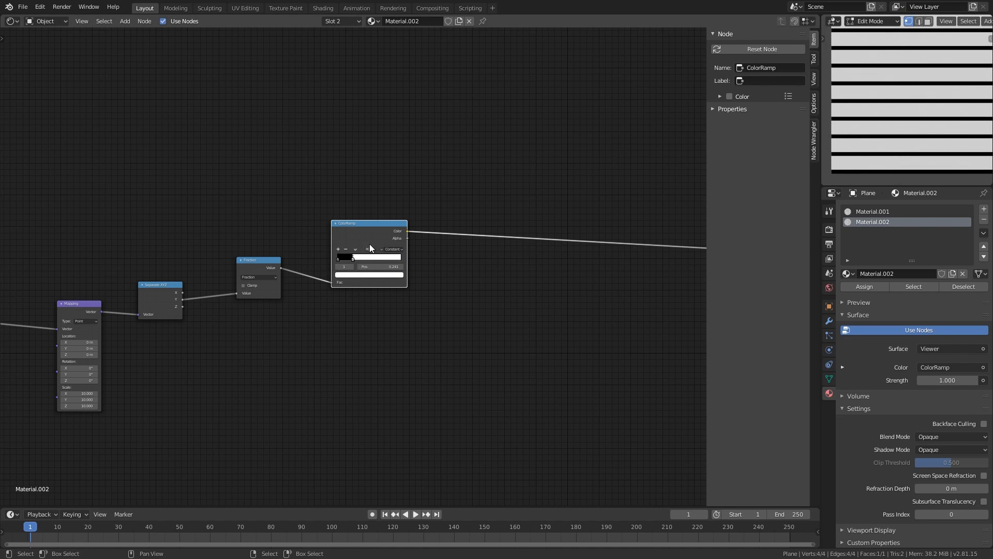
pyautogui.moveTo(352, 259); pyautogui.dragTo(354, 259)
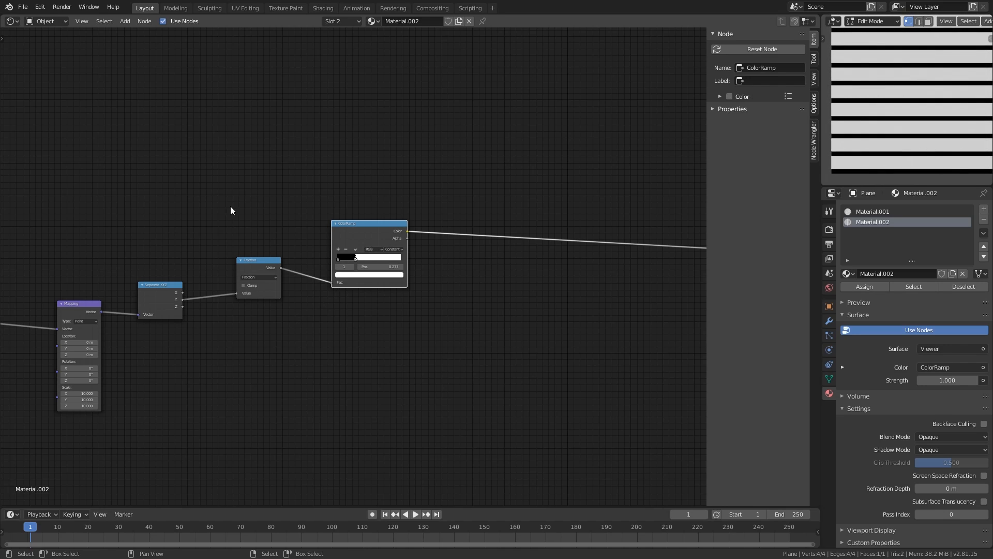
# Step: Move the Fraction and ColorRamp nodes together farther from Separate XYZ and inspect the stripes up close
pyautogui.moveTo(230, 206); pyautogui.dragTo(440, 284)
pyautogui.moveTo(357, 239); pyautogui.dragTo(429, 237)
pyautogui.scroll(-4, 901, 114)
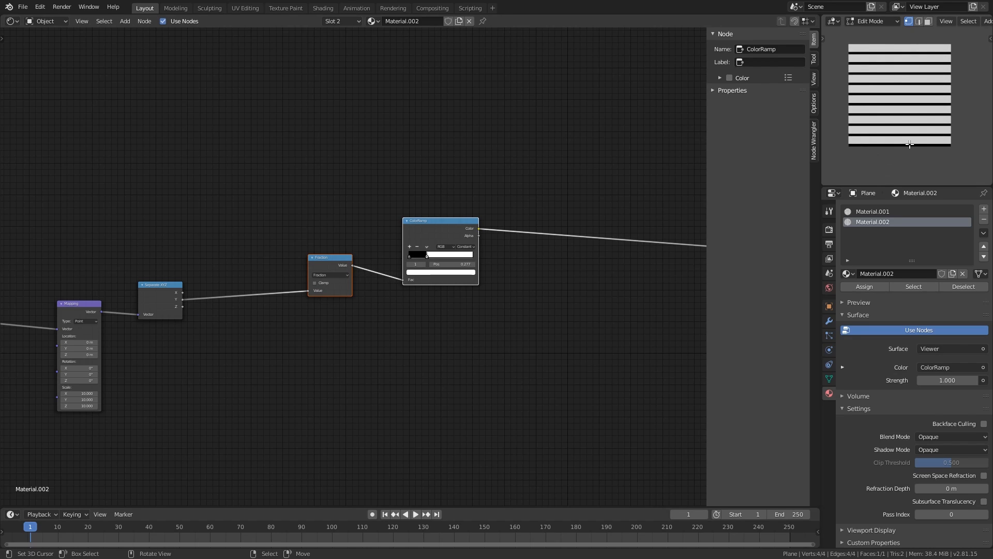
pyautogui.scroll(2, 860, 115)
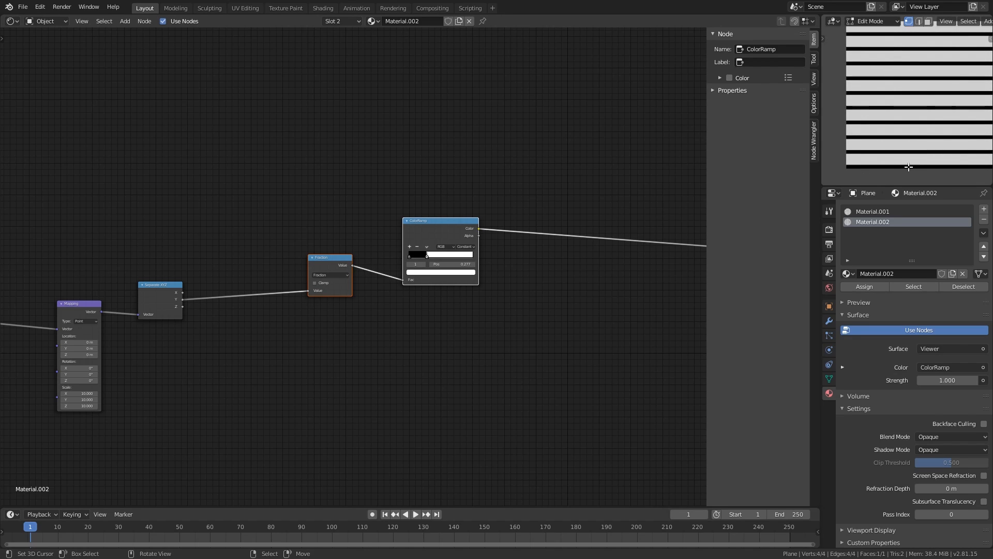
# Step: Move the Fraction and ColorRamp nodes together below Separate XYZ and bring the ColorRamp closer to the Fraction node
pyautogui.keyDown('shift'); pyautogui.moveTo(960, 130); pyautogui.dragTo(968, 123, button='middle'); pyautogui.keyUp('shift')
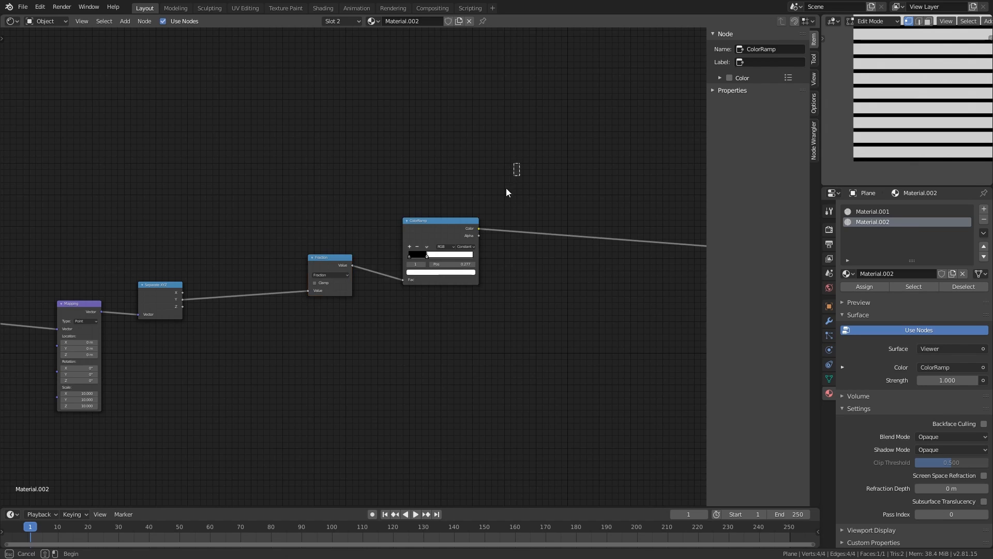
pyautogui.press('g')
pyautogui.click(430, 274)
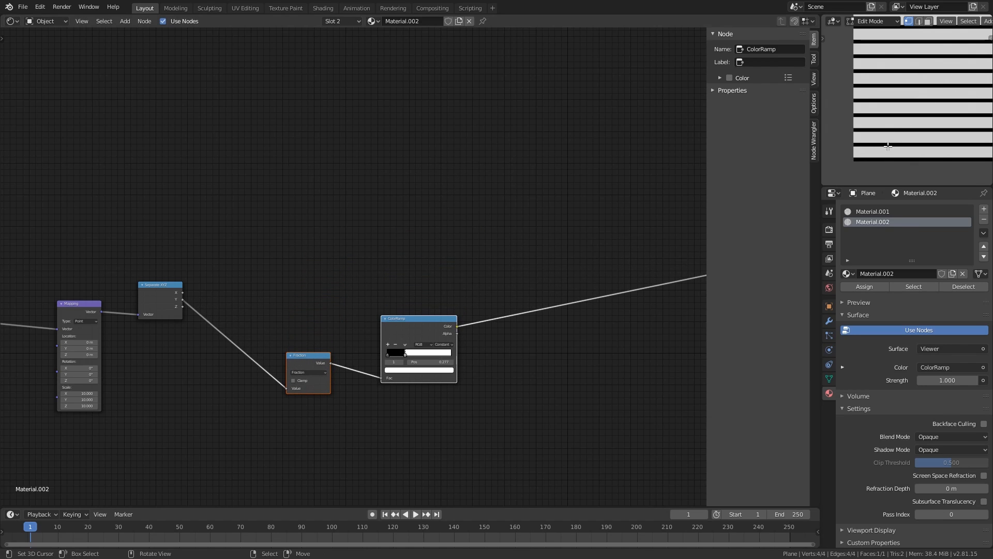
pyautogui.click(417, 322)
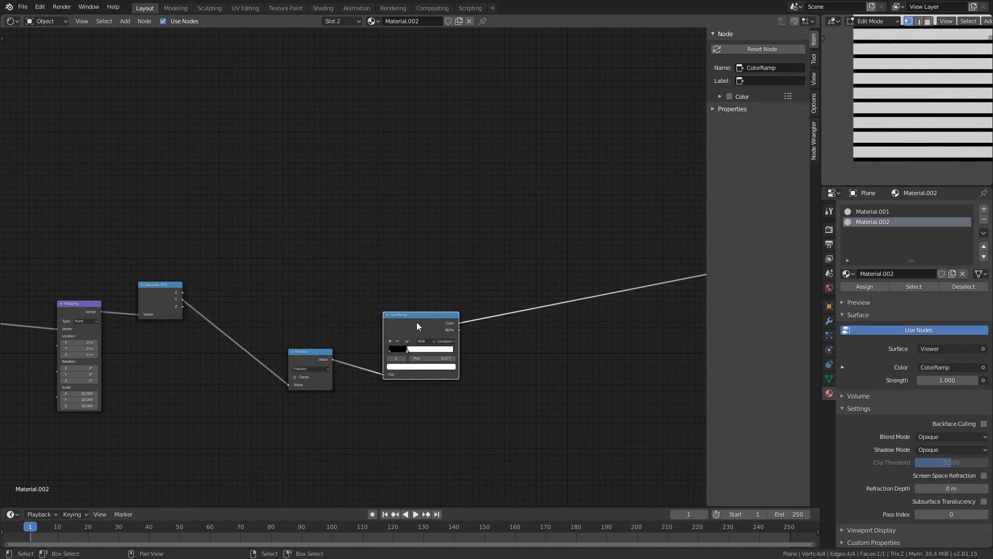
pyautogui.moveTo(417, 322); pyautogui.dragTo(387, 329)
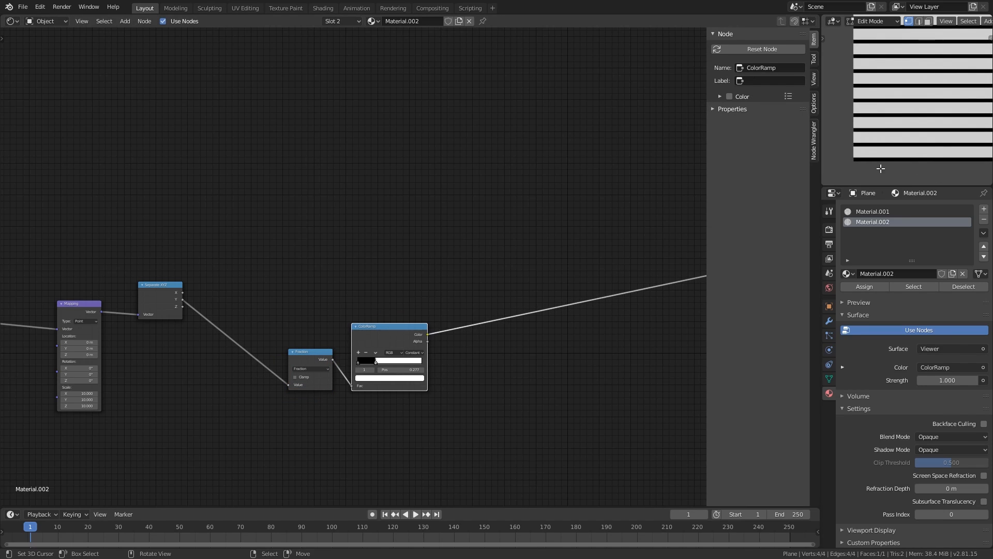
# Step: Duplicate the Fraction node above the original, feed it from Separate XYZ's X output and preview its result
pyautogui.click(307, 358)
pyautogui.hotkey('shift', 'd')
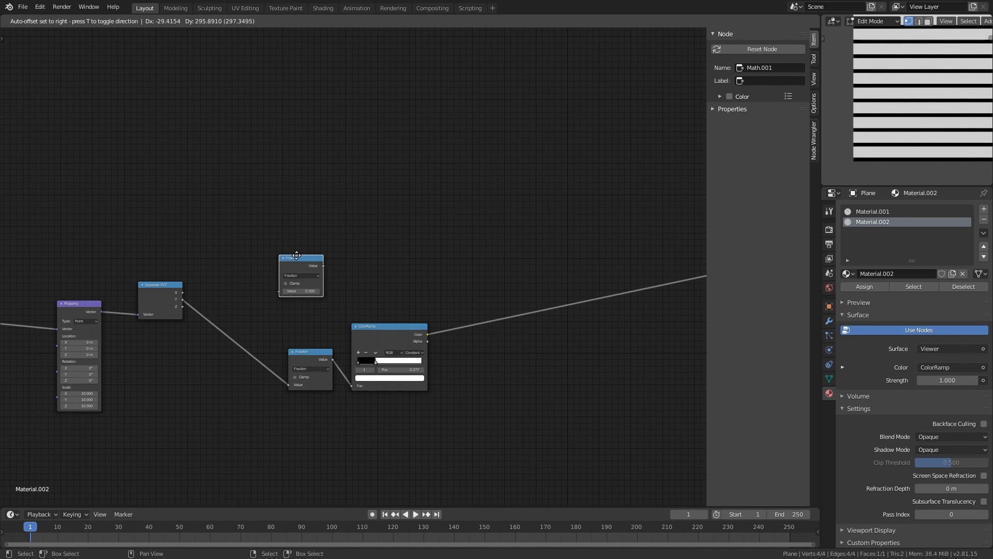
pyautogui.click(299, 246)
pyautogui.moveTo(182, 292); pyautogui.dragTo(305, 241)
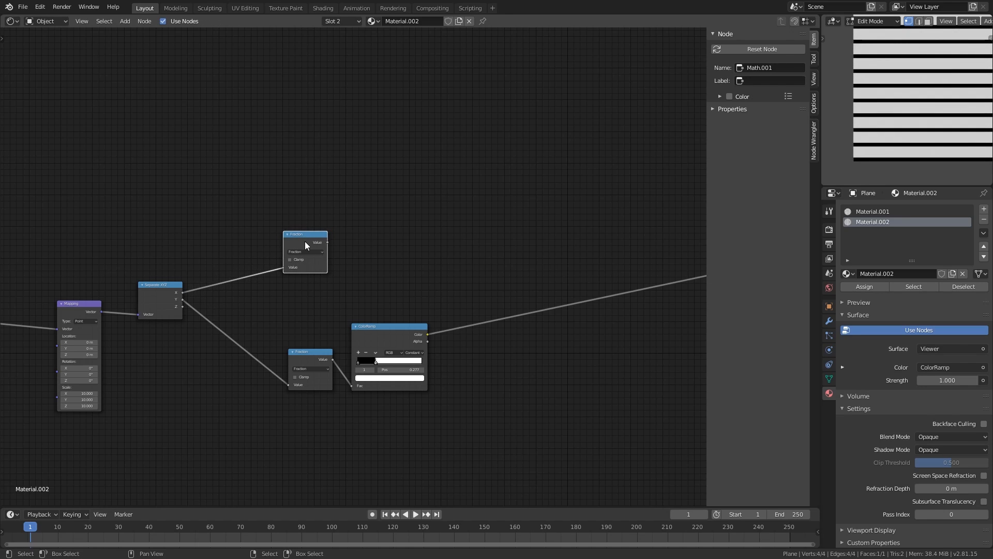
pyautogui.keyDown('ctrl'); pyautogui.keyDown('shift'); pyautogui.click(305, 239); pyautogui.keyUp('shift'); pyautogui.keyUp('ctrl')
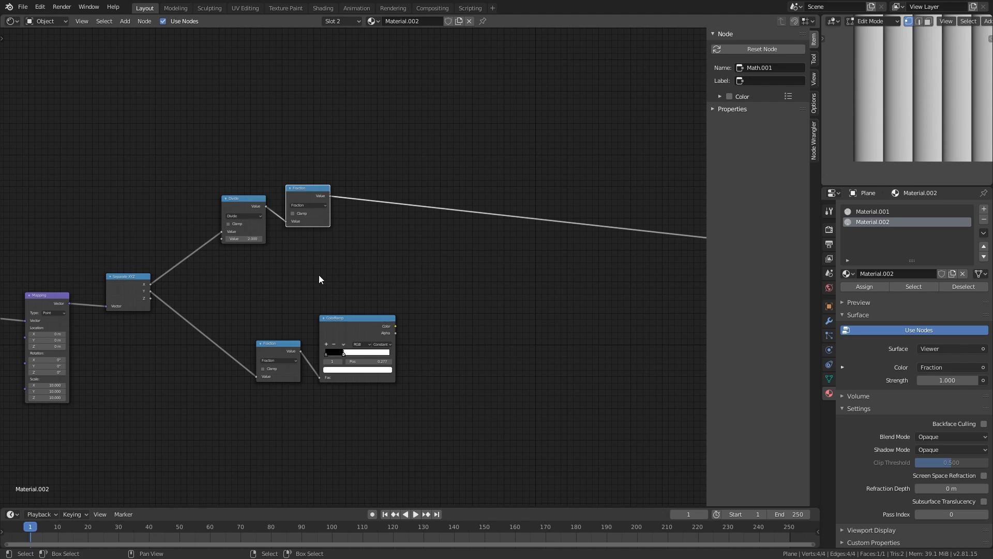
# Step: Duplicate the ColorRamp, insert it after the upper Fraction node and set its white stop to position 0.5
pyautogui.click(363, 323)
pyautogui.hotkey('shift', 'd')
pyautogui.click(414, 174)
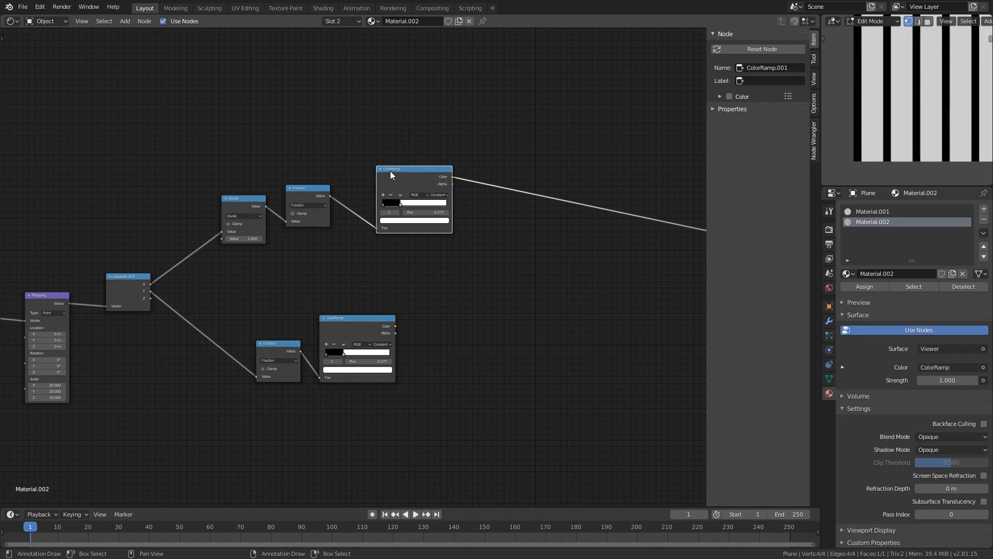
pyautogui.moveTo(396, 201); pyautogui.dragTo(480, 218)
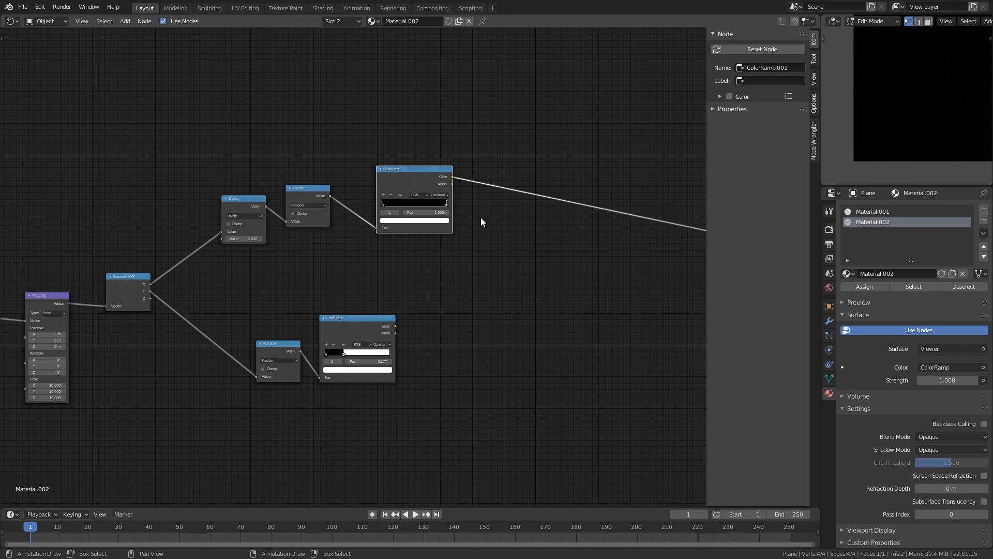
pyautogui.click(440, 195)
pyautogui.click(424, 212)
pyautogui.write('1.05')
pyautogui.press('Return')
# Step: Switch the upper ColorRamp to Linear interpolation and add a black stop at position 1.000
pyautogui.click(440, 195)
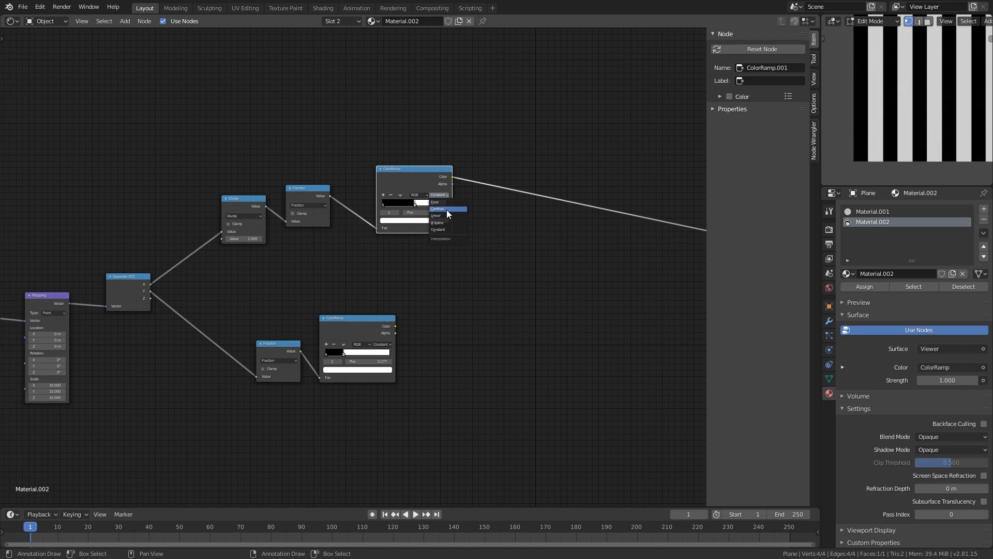
pyautogui.click(443, 215)
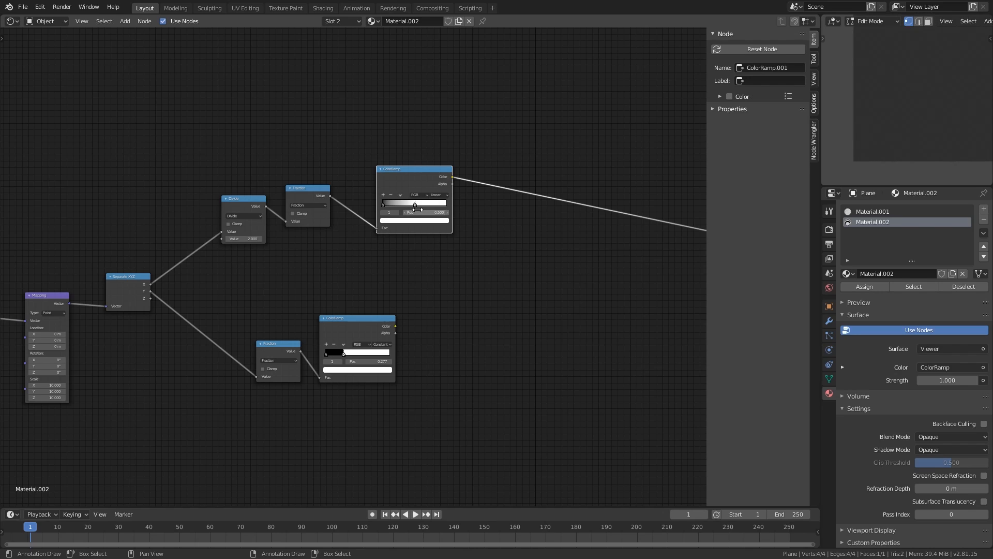
pyautogui.keyDown('ctrl'); pyautogui.click(398, 203); pyautogui.keyUp('ctrl')
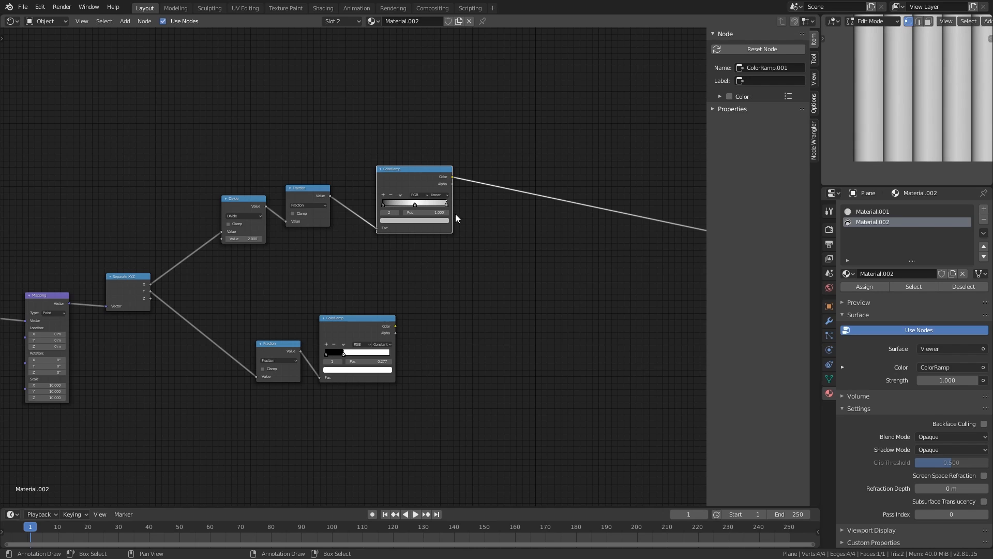
pyautogui.click(428, 220)
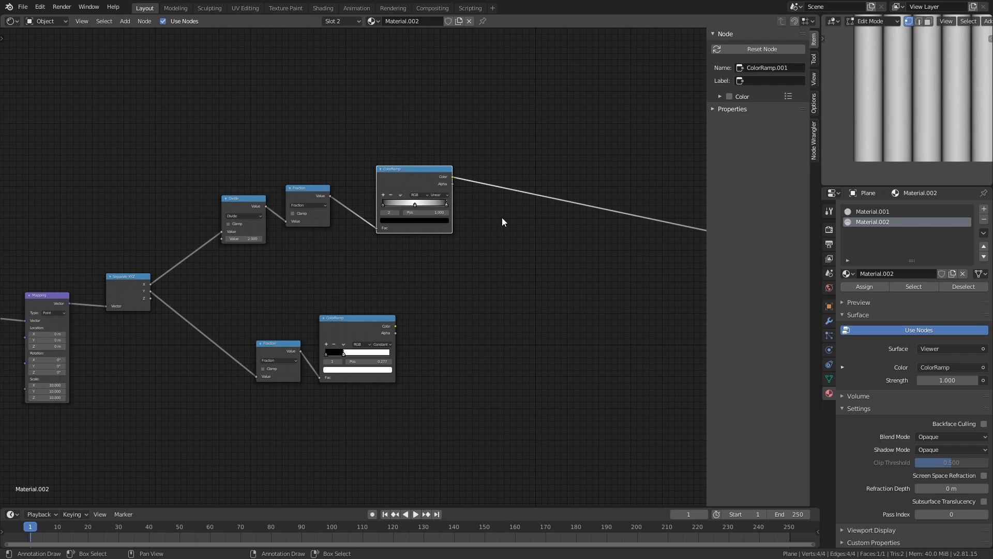
pyautogui.moveTo(430, 190); pyautogui.dragTo(415, 190)
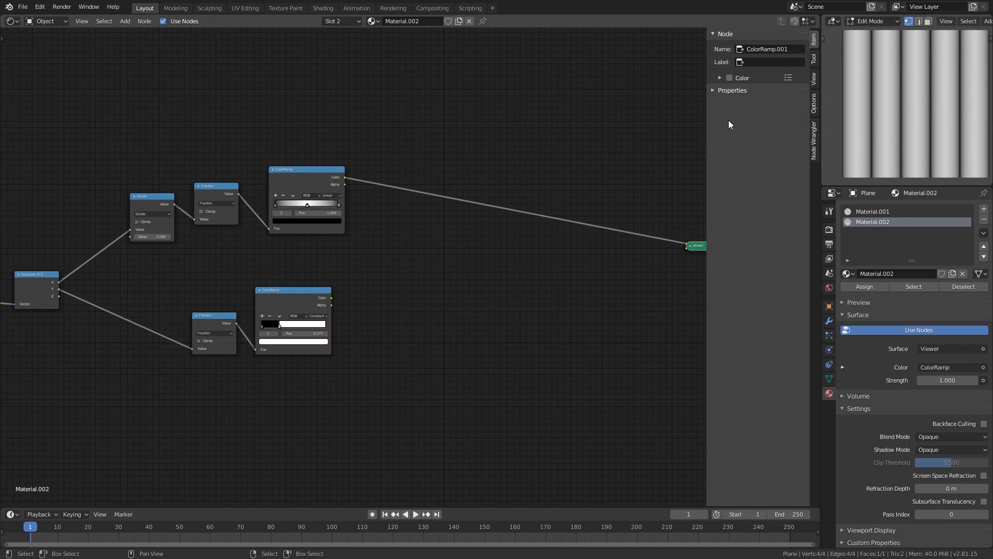
# Step: Inspect the gradient stripes up close, and move the Y branch's Fraction and ColorRamp nodes together beyond the linear ColorRamp
pyautogui.keyDown('shift'); pyautogui.moveTo(903, 102); pyautogui.dragTo(898, 102, button='middle'); pyautogui.keyUp('shift')
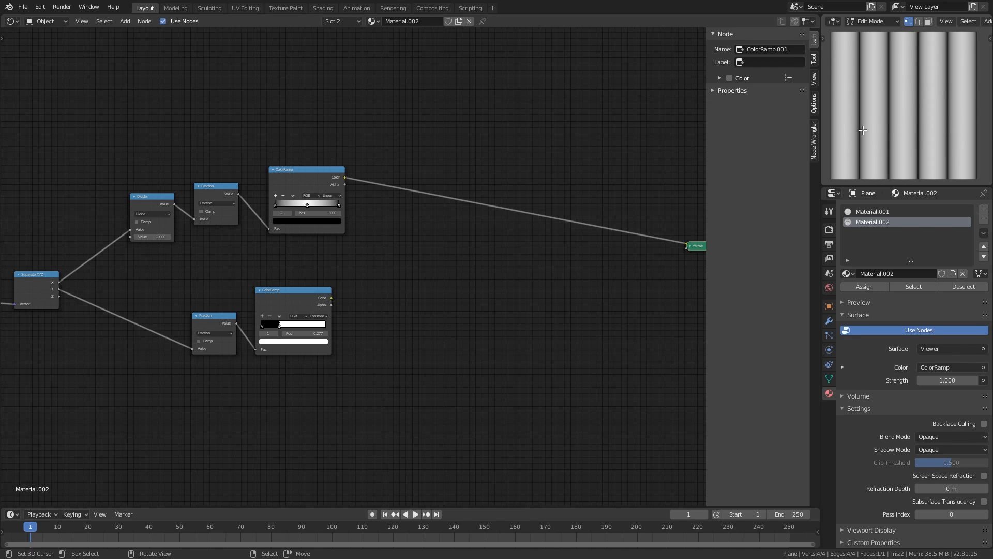
pyautogui.scroll(5, 855, 118)
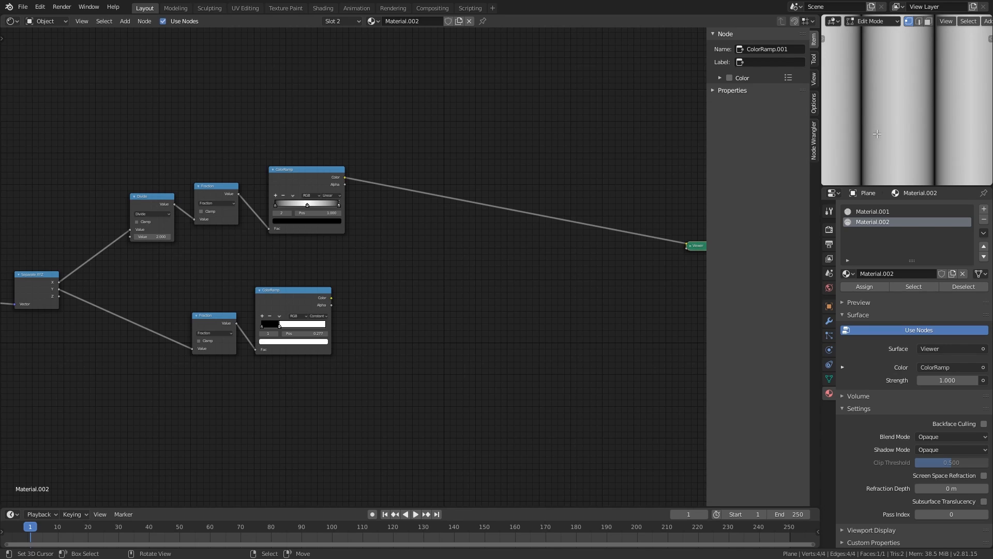
pyautogui.scroll(1, 882, 129)
pyautogui.scroll(-3, 883, 129)
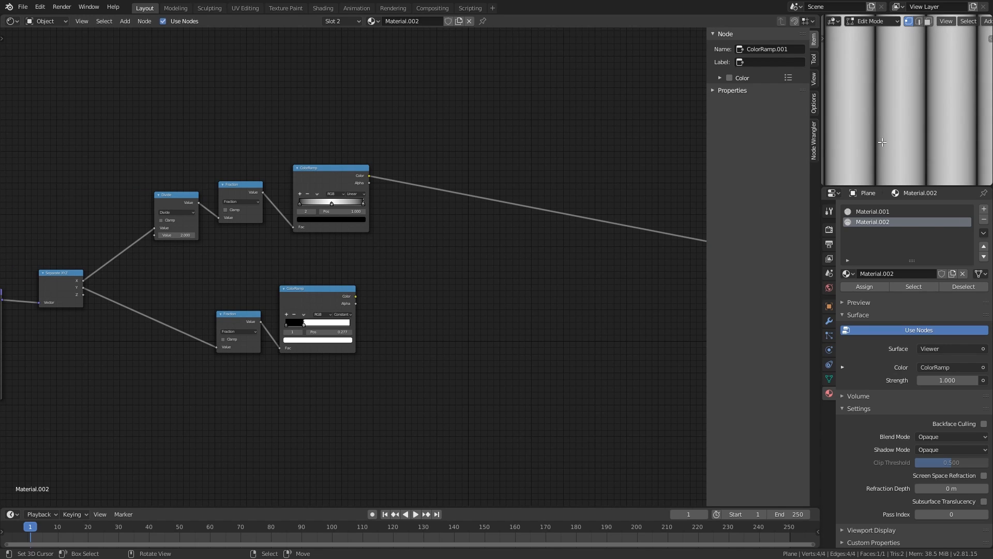
pyautogui.scroll(2, 883, 143)
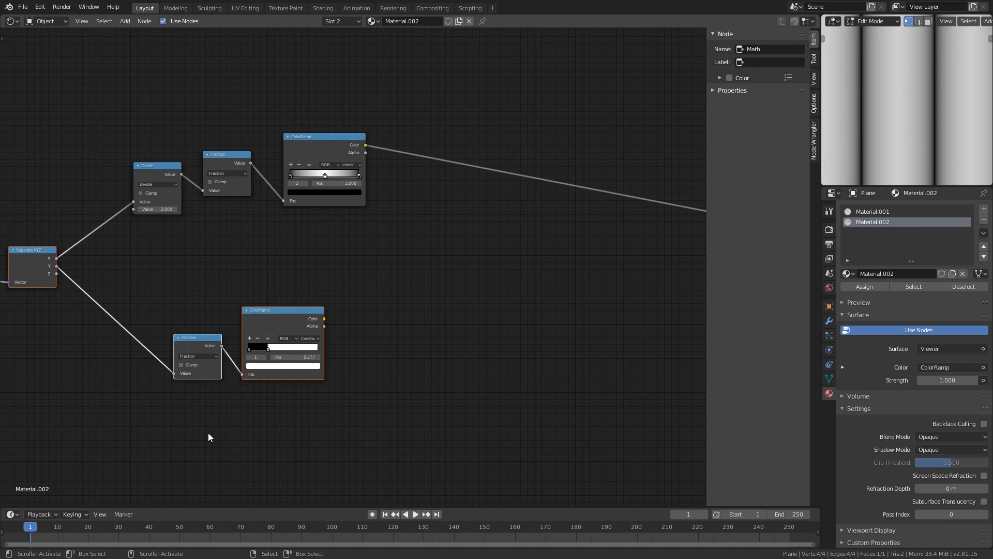
pyautogui.moveTo(189, 389); pyautogui.dragTo(380, 302)
pyautogui.press('g')
pyautogui.click(519, 263)
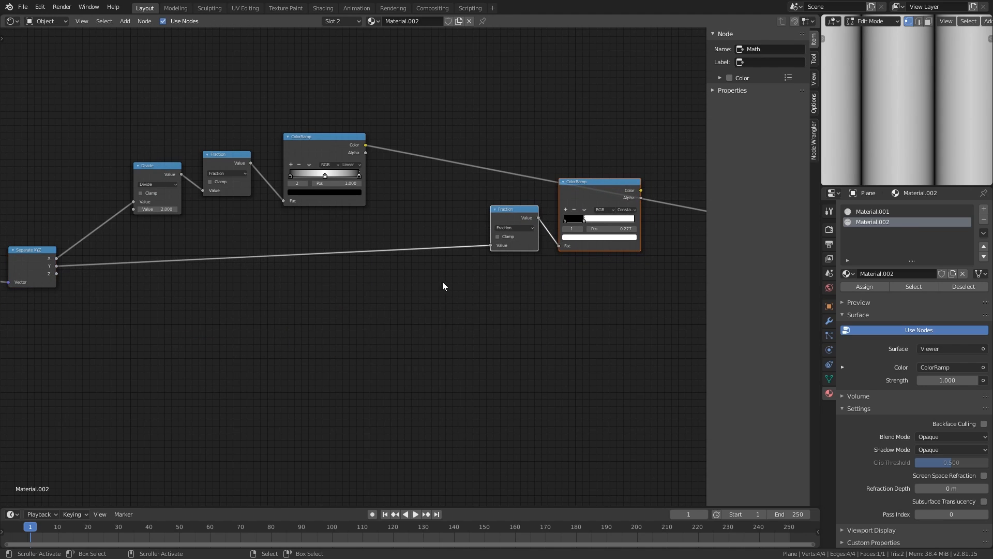
# Step: Duplicate the X branch's Fraction node, insert it after the linear ColorRamp and change its operation to Add
pyautogui.moveTo(461, 334); pyautogui.dragTo(446, 386, button='middle')
pyautogui.click(197, 215)
pyautogui.hotkey('shift', 'd')
pyautogui.click(401, 191)
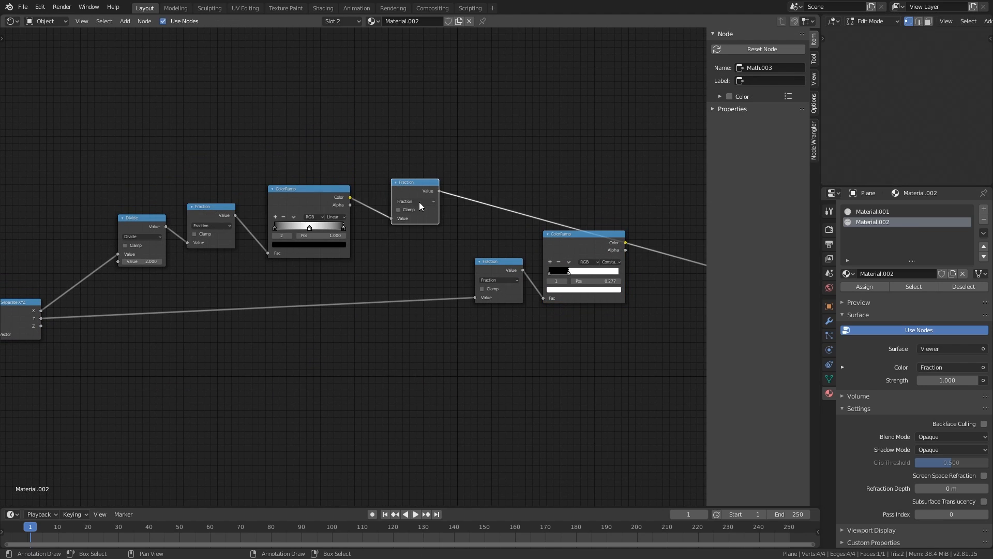
pyautogui.click(420, 202)
pyautogui.press('a')
pyautogui.press('g')
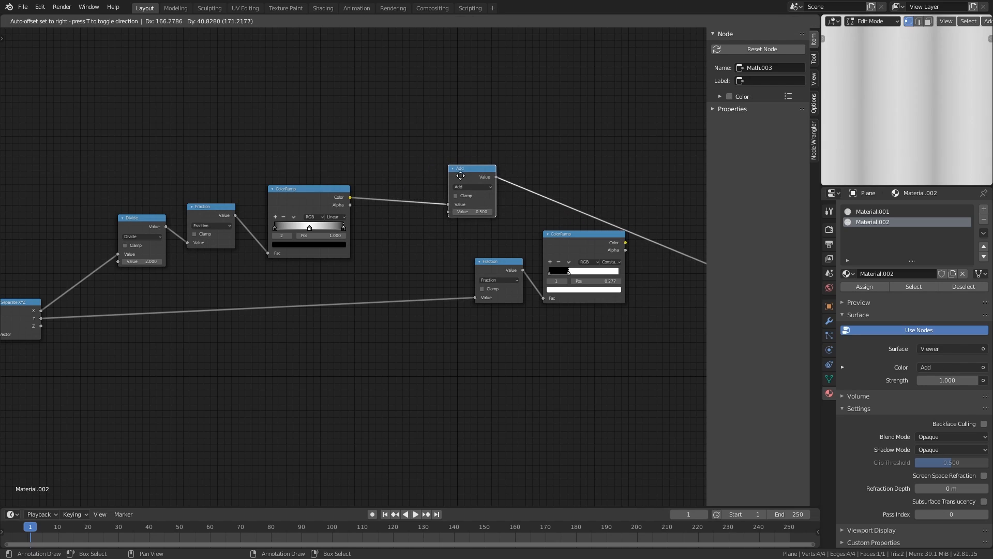
pyautogui.click(430, 190)
# Step: Reroute Separate XYZ's Y link into the Add node's second value, feed Add into the last Fraction node and preview the Constant ColorRamp
pyautogui.keyDown('shift'); pyautogui.moveTo(310, 336); pyautogui.dragTo(309, 291, button='right'); pyautogui.keyUp('shift')
pyautogui.moveTo(310, 299); pyautogui.dragTo(413, 224)
pyautogui.moveTo(461, 190); pyautogui.dragTo(476, 298)
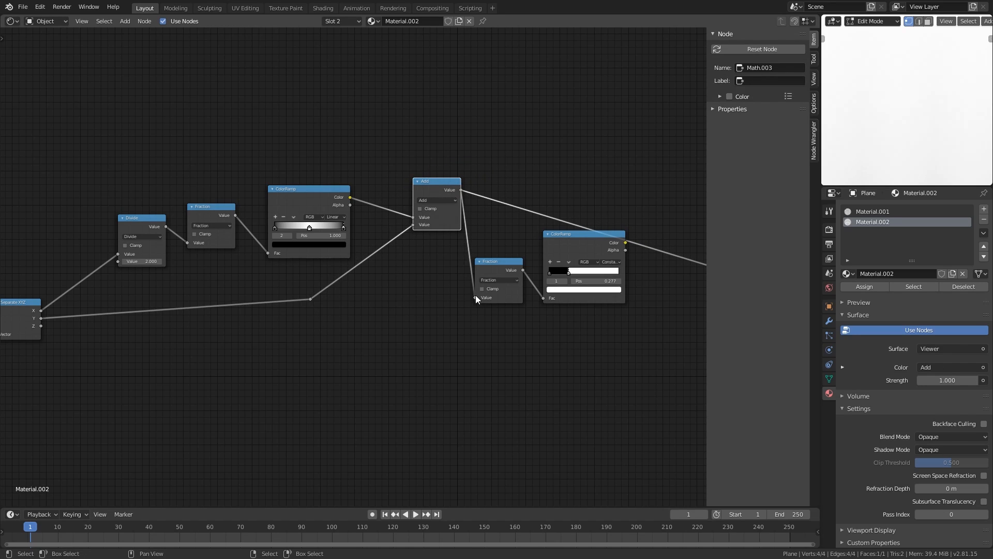
pyautogui.keyDown('ctrl'); pyautogui.keyDown('shift'); pyautogui.click(594, 244); pyautogui.keyUp('shift'); pyautogui.keyUp('ctrl')
# Step: Inspect the zigzag pattern and change the Add node's operation to Subtract
pyautogui.scroll(-2, 910, 119)
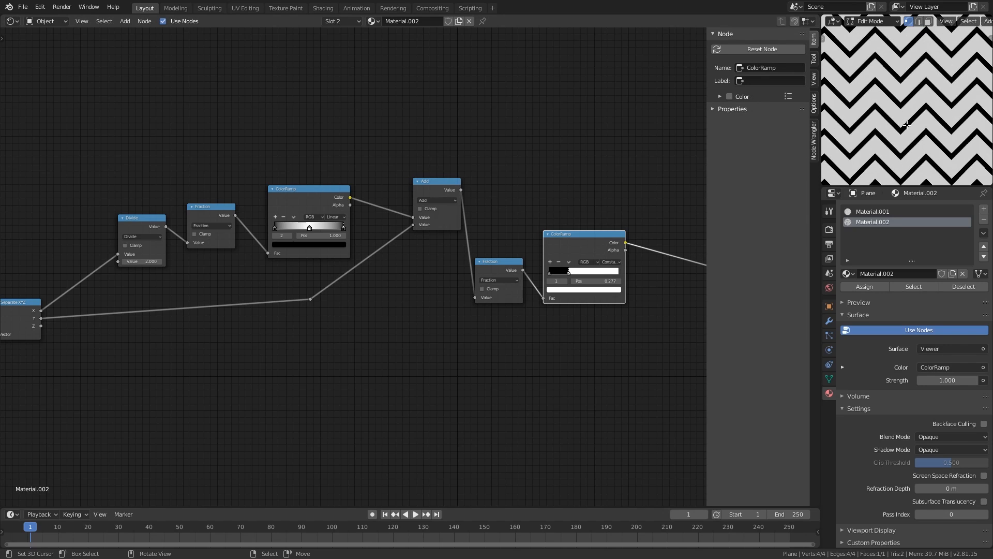
pyautogui.keyDown('shift'); pyautogui.moveTo(841, 171); pyautogui.dragTo(863, 140, button='middle'); pyautogui.keyUp('shift')
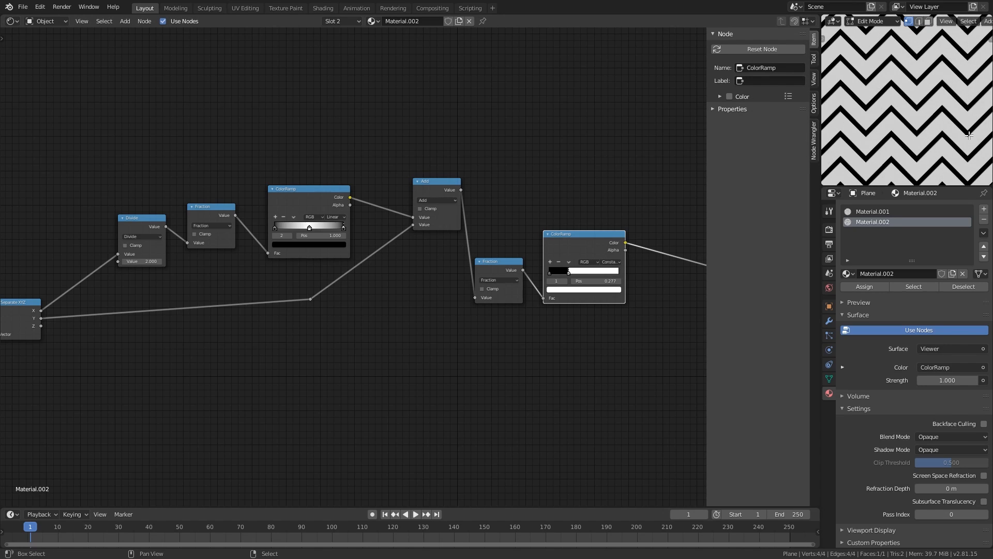
pyautogui.keyDown('shift'); pyautogui.moveTo(968, 132); pyautogui.dragTo(928, 77, button='middle'); pyautogui.keyUp('shift')
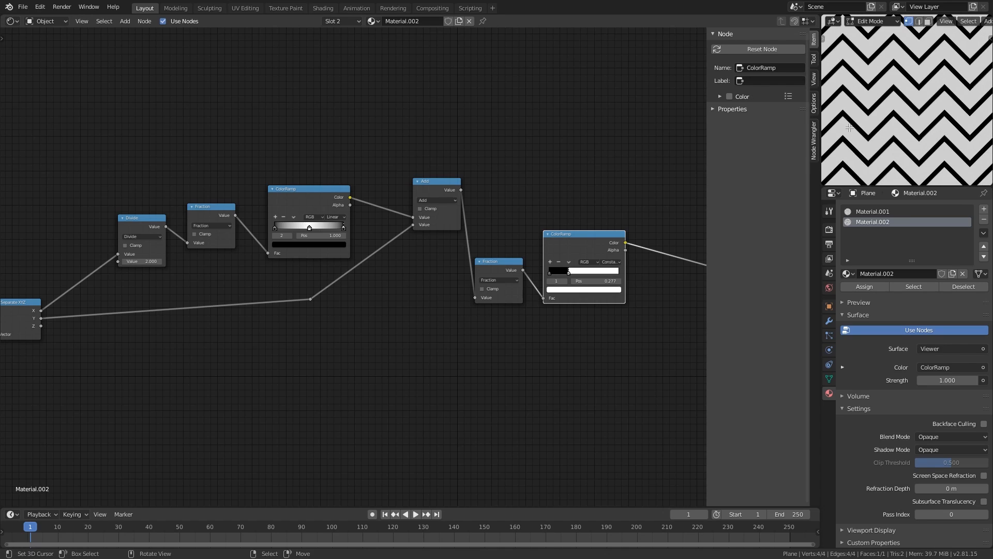
pyautogui.keyDown('shift'); pyautogui.moveTo(878, 130); pyautogui.dragTo(900, 139, button='middle'); pyautogui.keyUp('shift')
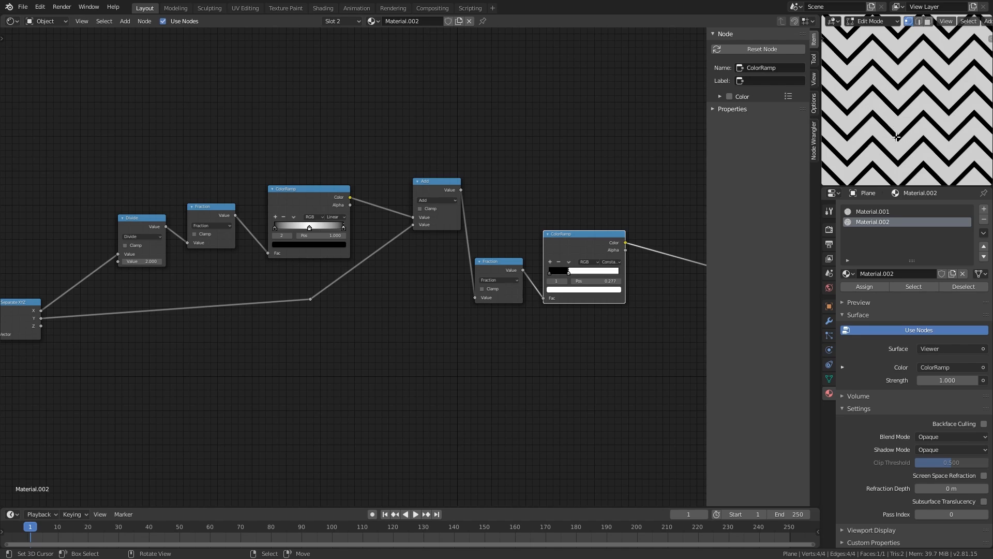
pyautogui.click(430, 201)
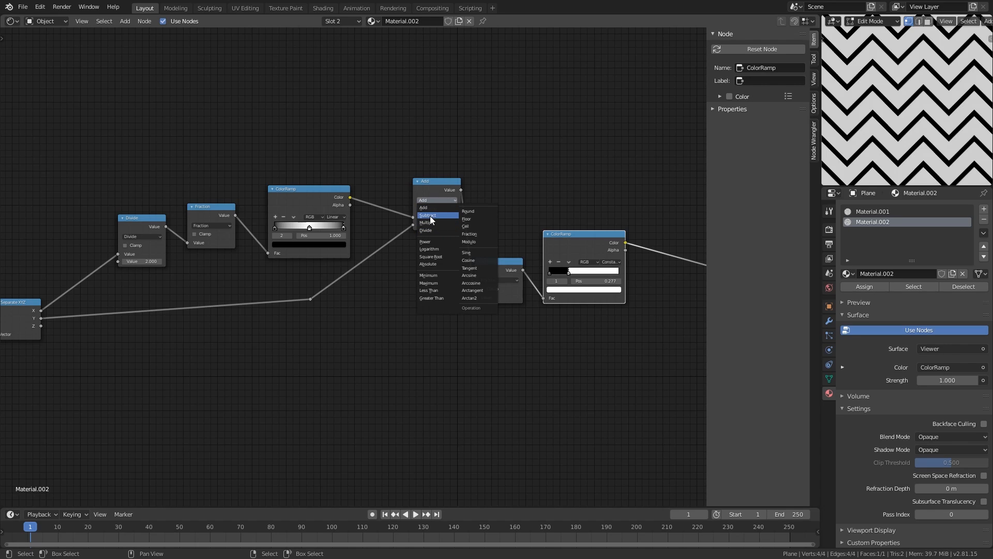
pyautogui.click(427, 215)
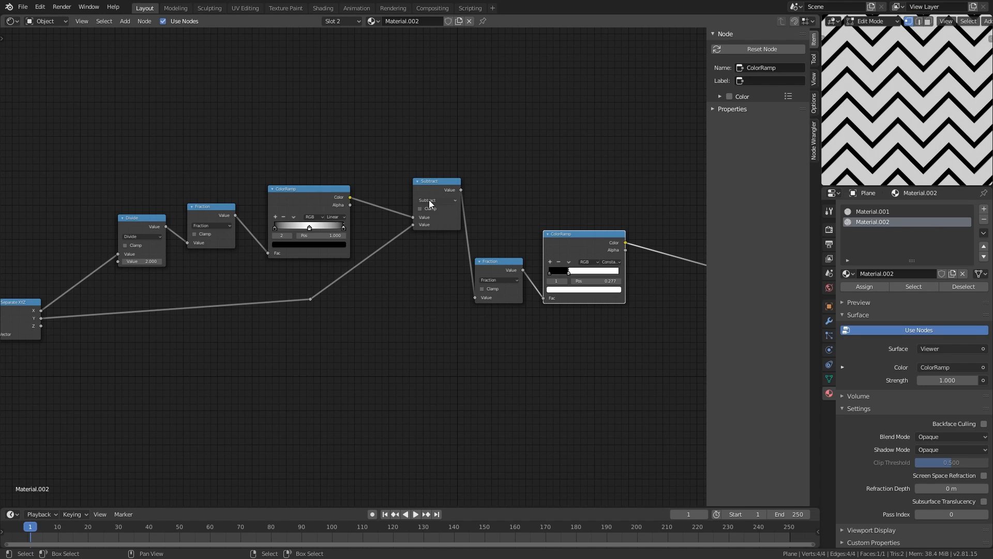
# Step: Move the last Fraction, the Constant ColorRamp and the output nodes farther away from the Subtract node
pyautogui.click(436, 187)
pyautogui.moveTo(526, 262); pyautogui.dragTo(422, 242, button='middle')
pyautogui.scroll(-3, 422, 242)
pyautogui.moveTo(394, 168); pyautogui.dragTo(776, 336)
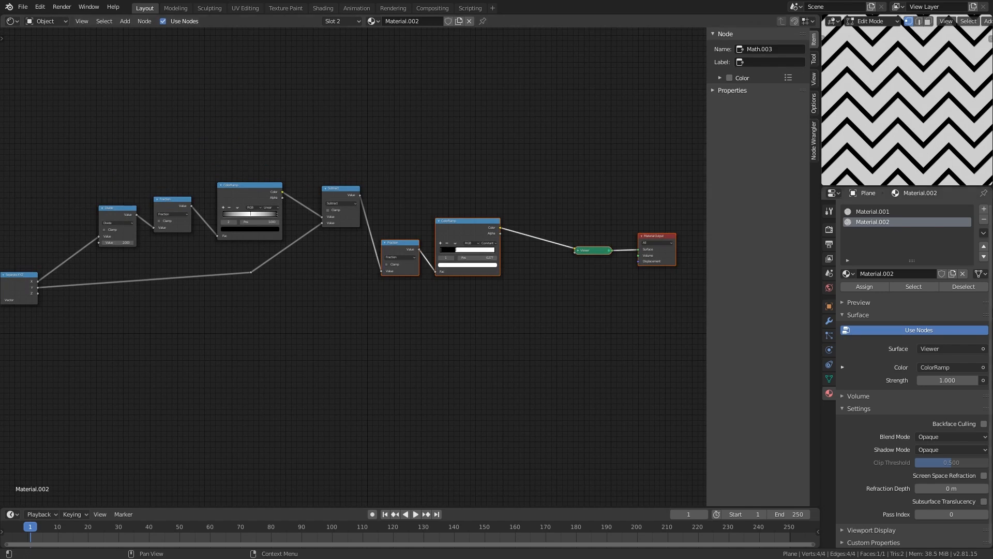
pyautogui.press('g')
pyautogui.click(566, 167)
# Step: Duplicate the Subtract node, insert the copy between the linear ColorRamp and Subtract, and set its operation to Multiply
pyautogui.hotkey('shift', 'd')
pyautogui.click(433, 196)
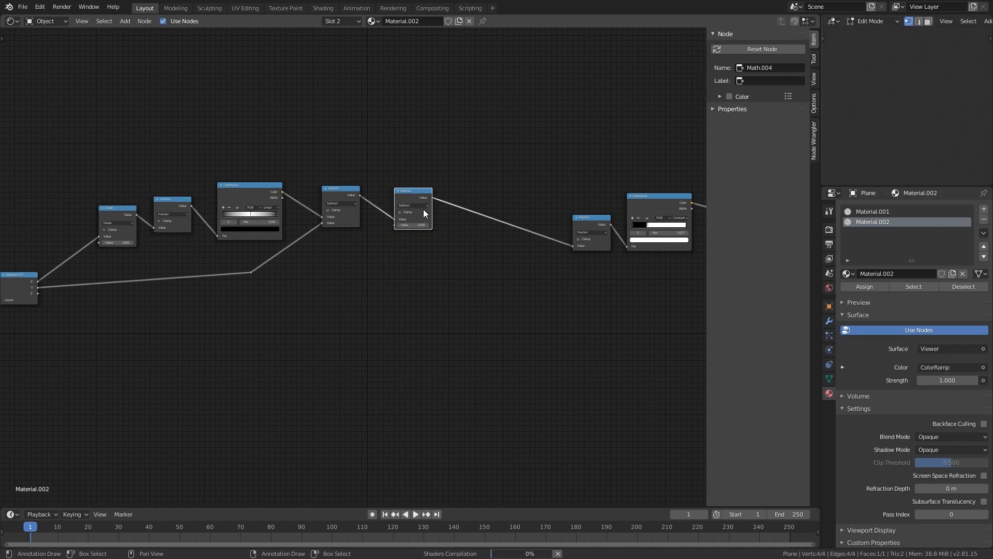
pyautogui.click(413, 206)
pyautogui.hotkey('alt', 'd')
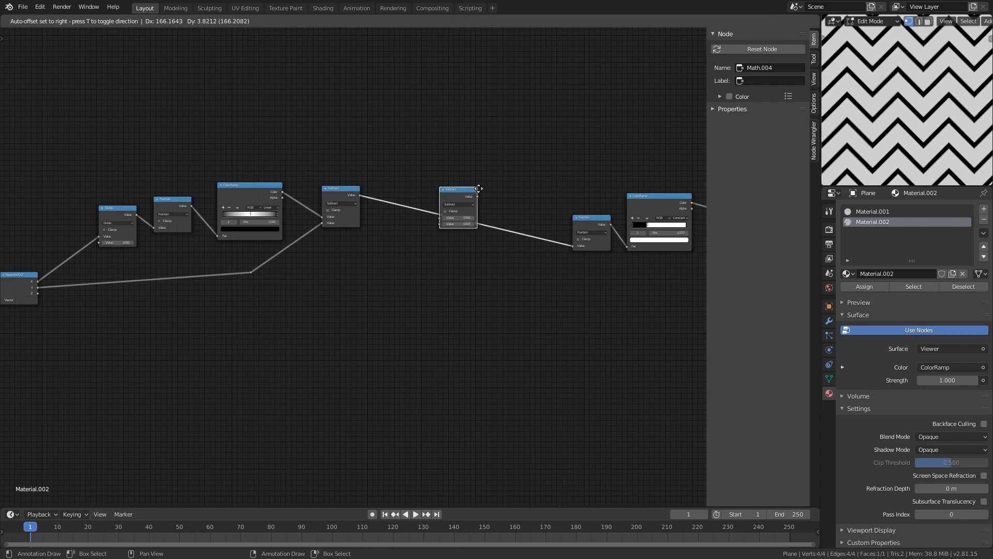
pyautogui.click(308, 175)
pyautogui.moveTo(378, 193); pyautogui.dragTo(436, 196)
pyautogui.moveTo(307, 180); pyautogui.dragTo(327, 169)
pyautogui.click(337, 184)
pyautogui.click(344, 201)
# Step: Compare previews of the Multiply node and the linear ColorRamp feeding it, and return the preview to the Constant ColorRamp
pyautogui.scroll(2, 364, 227)
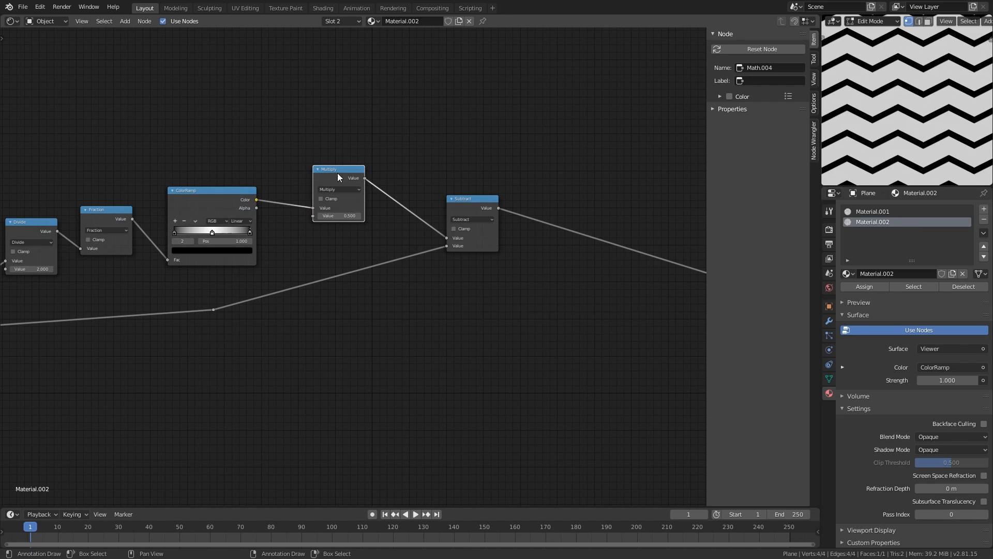
pyautogui.keyDown('ctrl'); pyautogui.keyDown('shift'); pyautogui.click(330, 174); pyautogui.keyUp('shift'); pyautogui.keyUp('ctrl')
pyautogui.scroll(1, 259, 191)
pyautogui.keyDown('ctrl'); pyautogui.keyDown('shift'); pyautogui.click(224, 192); pyautogui.keyUp('shift'); pyautogui.keyUp('ctrl')
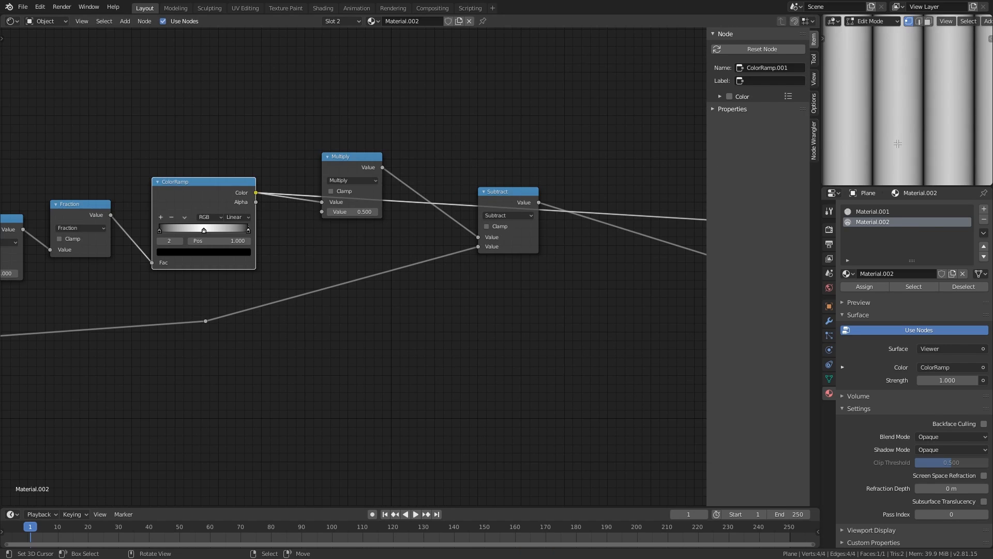
pyautogui.moveTo(348, 164); pyautogui.dragTo(353, 119)
pyautogui.keyDown('ctrl'); pyautogui.keyDown('shift'); pyautogui.click(357, 116); pyautogui.keyUp('shift'); pyautogui.keyUp('ctrl')
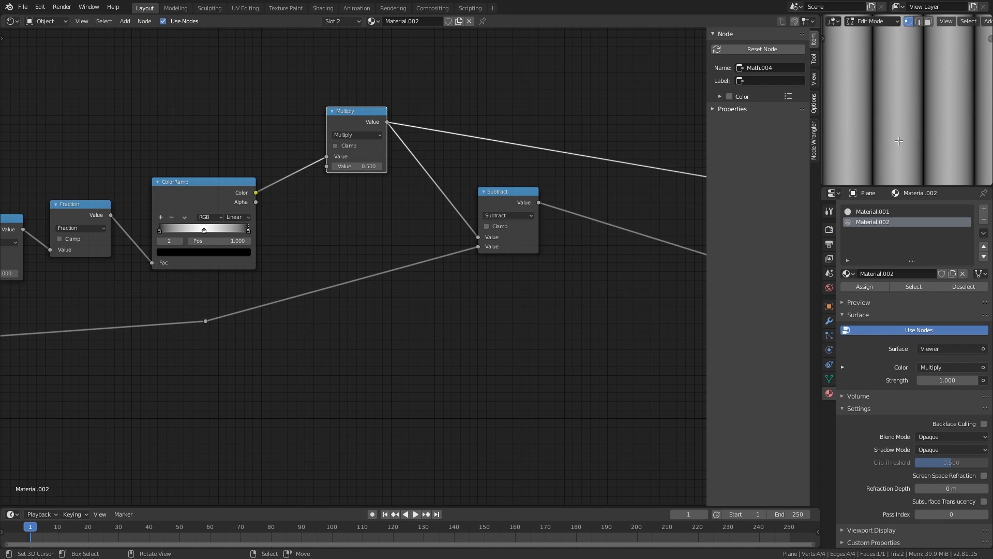
pyautogui.moveTo(579, 244); pyautogui.dragTo(328, 245, button='middle')
pyautogui.scroll(-3, 331, 245)
pyautogui.keyDown('ctrl'); pyautogui.keyDown('shift'); pyautogui.click(612, 234); pyautogui.keyUp('shift'); pyautogui.keyUp('ctrl')
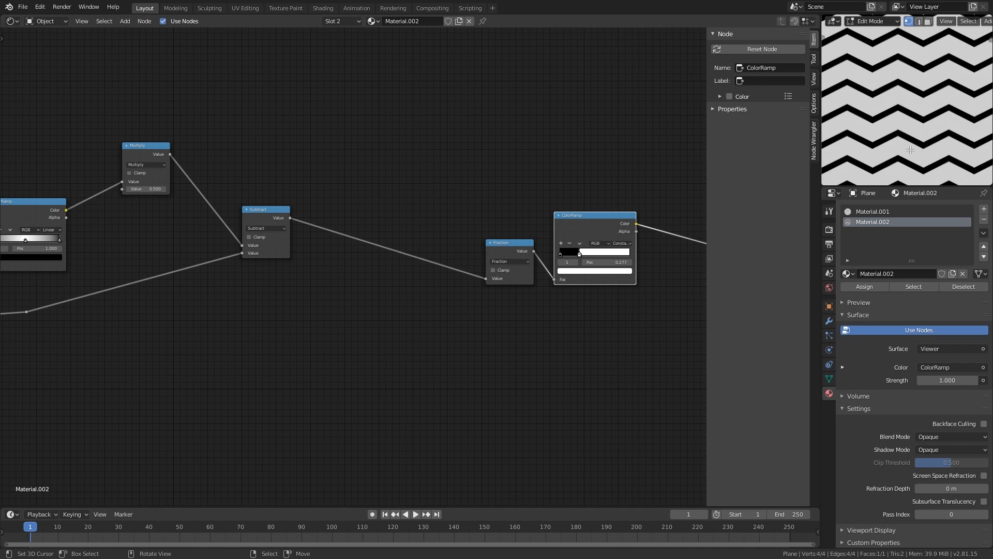
# Step: Increase the Multiply node's factor to about 1.5 to make the zigzag pattern steeper
pyautogui.moveTo(282, 215); pyautogui.dragTo(410, 235, button='middle')
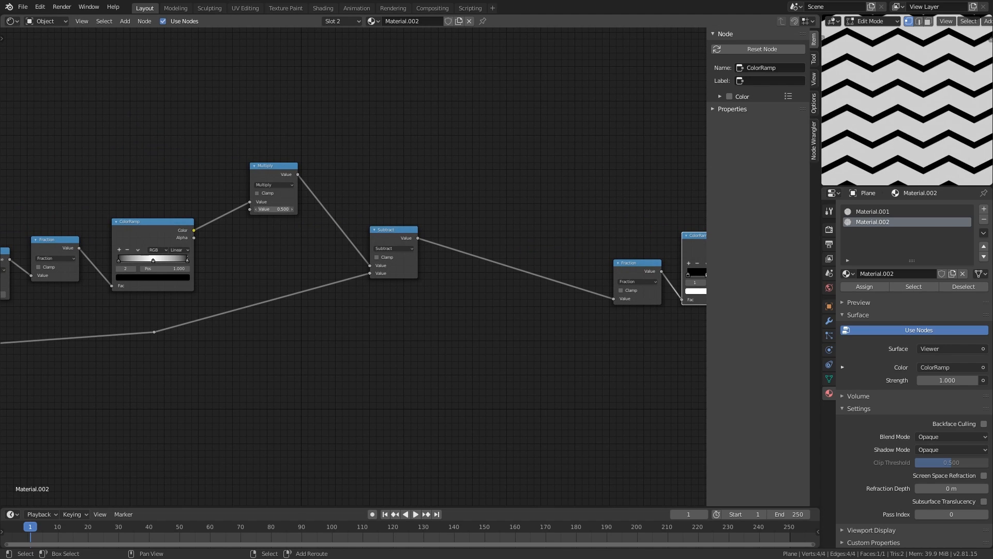
pyautogui.moveTo(274, 209)
pyautogui.mouseDown()
pyautogui.moveTo(309, 209)
pyautogui.moveTo(202, 209)
pyautogui.moveTo(307, 209)
pyautogui.moveTo(288, 209)
pyautogui.mouseUp()
pyautogui.moveTo(394, 176); pyautogui.dragTo(314, 166, button='middle')
pyautogui.scroll(-3, 314, 167)
pyautogui.scroll(3, 331, 176)
pyautogui.scroll(-3, 339, 179)
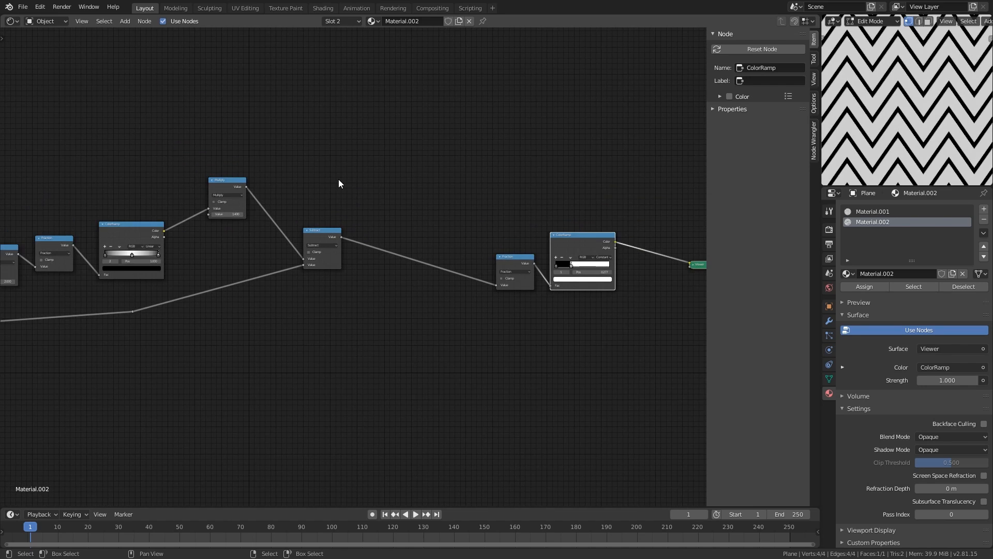
# Step: Move the Subtract, Fraction, Constant ColorRamp and output nodes farther away from the Multiply node
pyautogui.scroll(-2, 338, 186)
pyautogui.keyDown('shift'); pyautogui.moveTo(300, 130); pyautogui.dragTo(426, 246); pyautogui.keyUp('shift')
pyautogui.press('g')
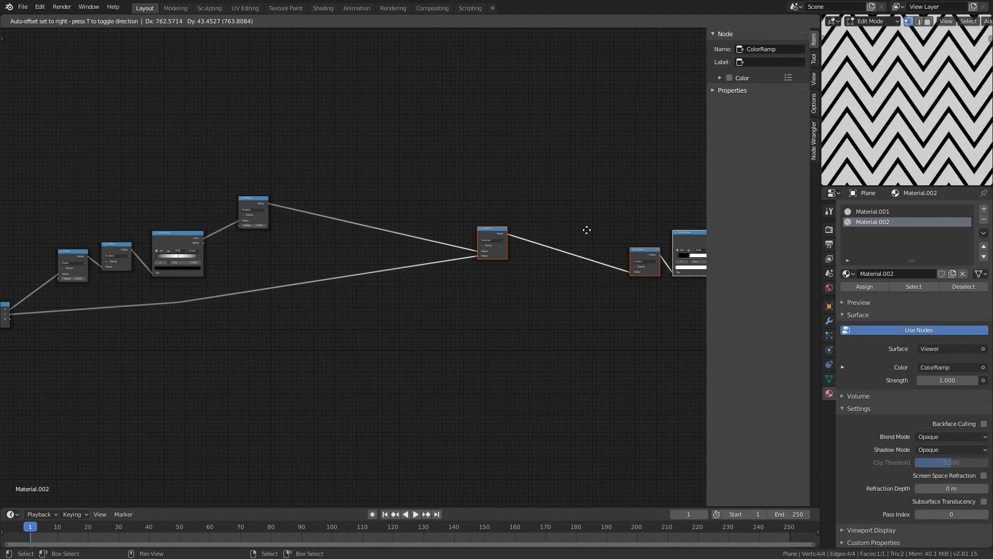
pyautogui.click(586, 234)
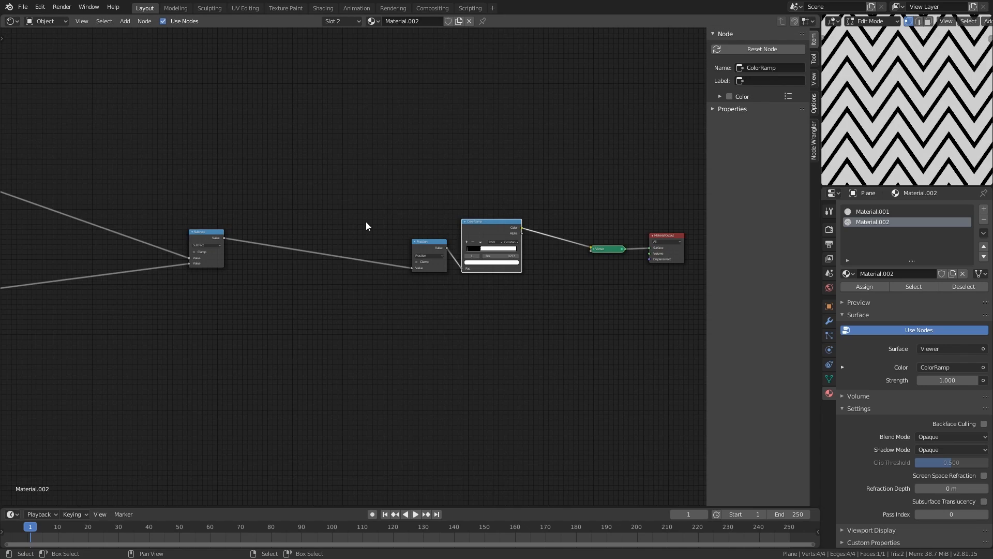
# Step: Remove the Multiply node and insert an RGB Curves node between the linear ColorRamp and Subtract
pyautogui.moveTo(356, 218); pyautogui.dragTo(527, 227, button='middle')
pyautogui.scroll(-1, 508, 224)
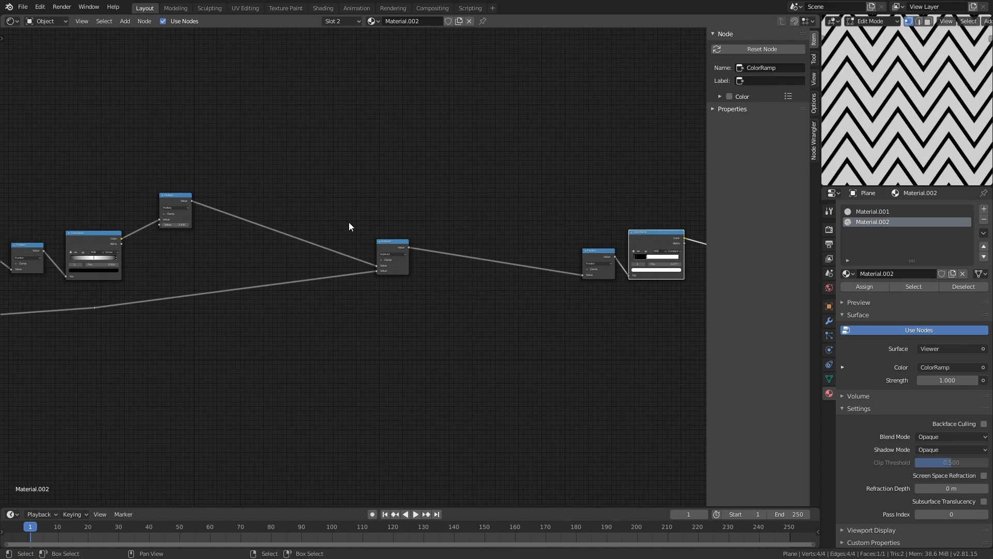
pyautogui.moveTo(351, 226); pyautogui.dragTo(405, 235, button='middle')
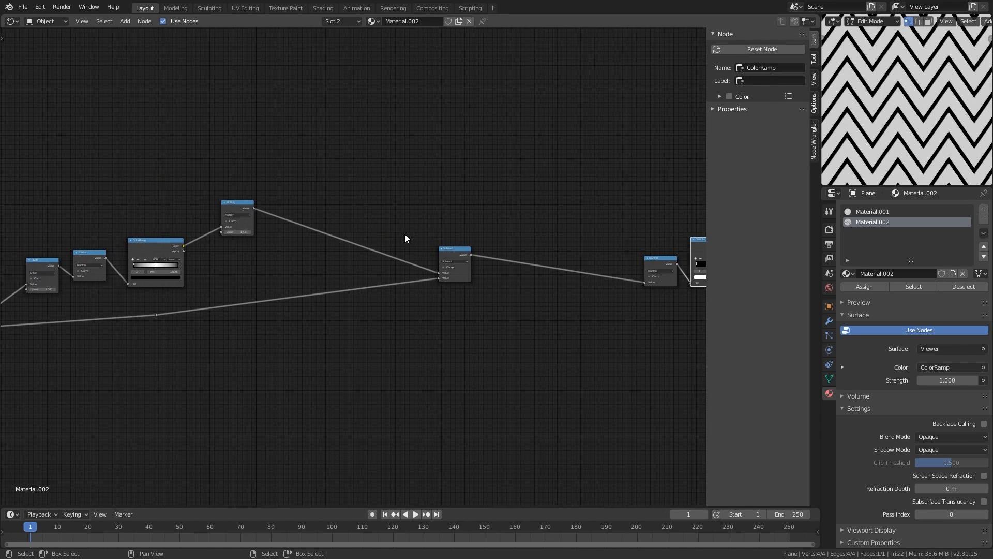
pyautogui.scroll(2, 365, 216)
pyautogui.hotkey('shift', 'a')
pyautogui.moveTo(371, 223)
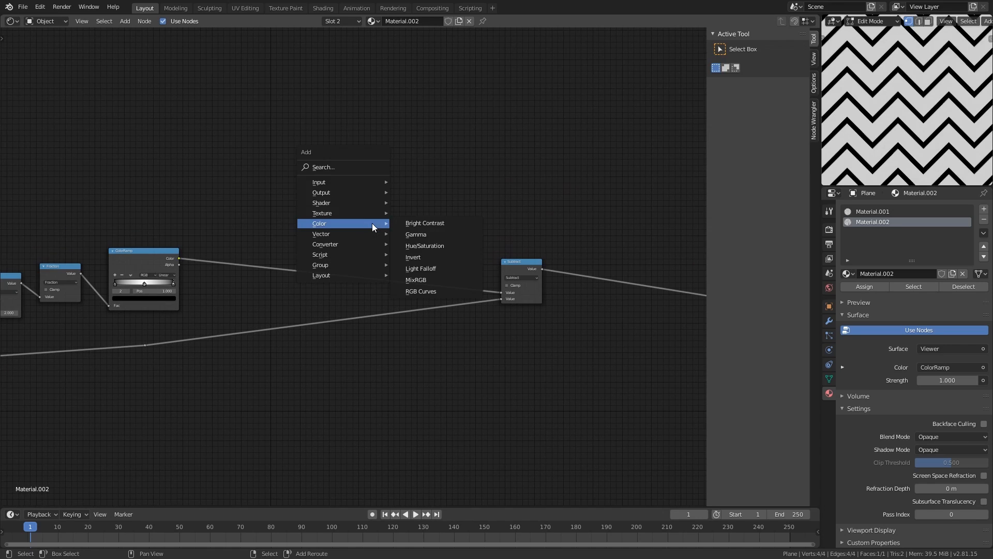
pyautogui.click(435, 288)
pyautogui.click(267, 209)
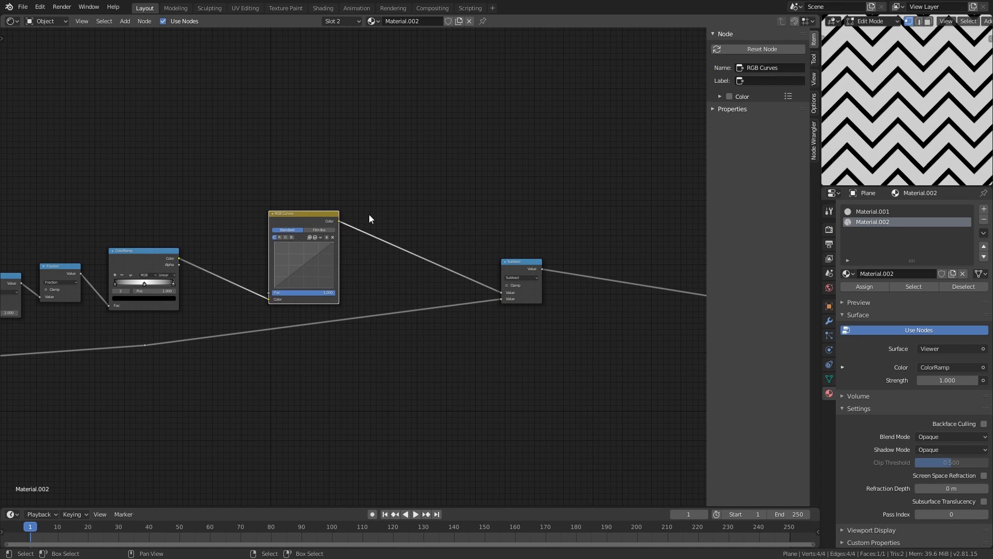
# Step: Bend the RGB Curves line upward with a point at X 0.32273, Y 0.75000 to round the zigzags into arches
pyautogui.moveTo(369, 214); pyautogui.dragTo(413, 199, button='middle')
pyautogui.scroll(4, 360, 218)
pyautogui.moveTo(156, 251); pyautogui.dragTo(220, 246, button='middle')
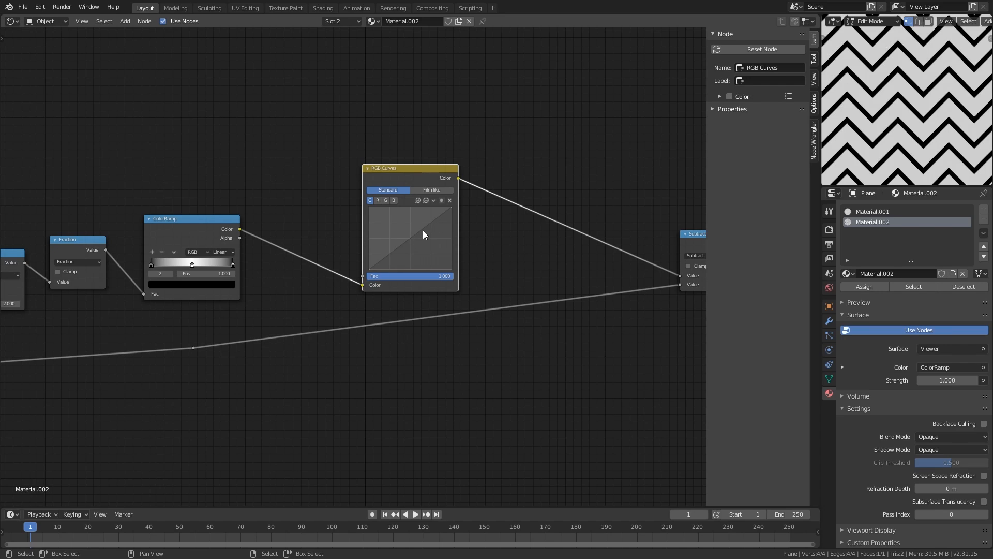
pyautogui.moveTo(423, 229); pyautogui.dragTo(395, 222)
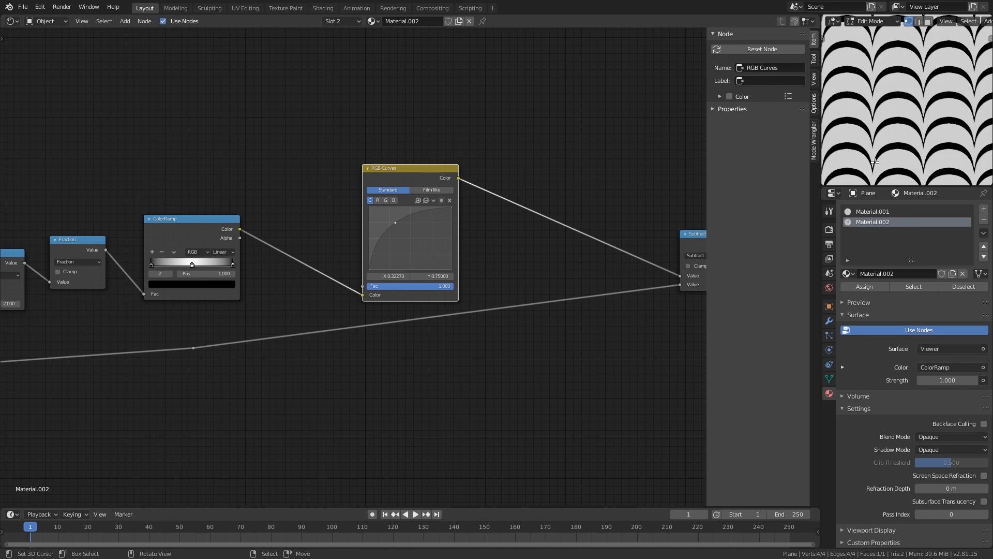
pyautogui.scroll(-4, 875, 155)
pyautogui.scroll(5, 872, 153)
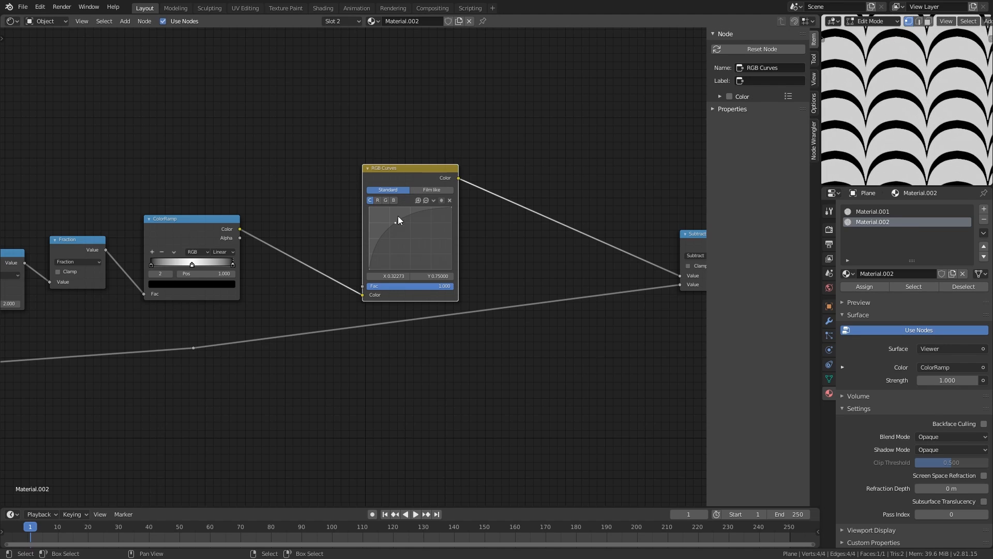
# Step: Reshape the RGB Curves line into an S-curve with a low first point and an upper point at X 0.65909, Y 0.87500
pyautogui.moveTo(408, 221); pyautogui.dragTo(392, 261)
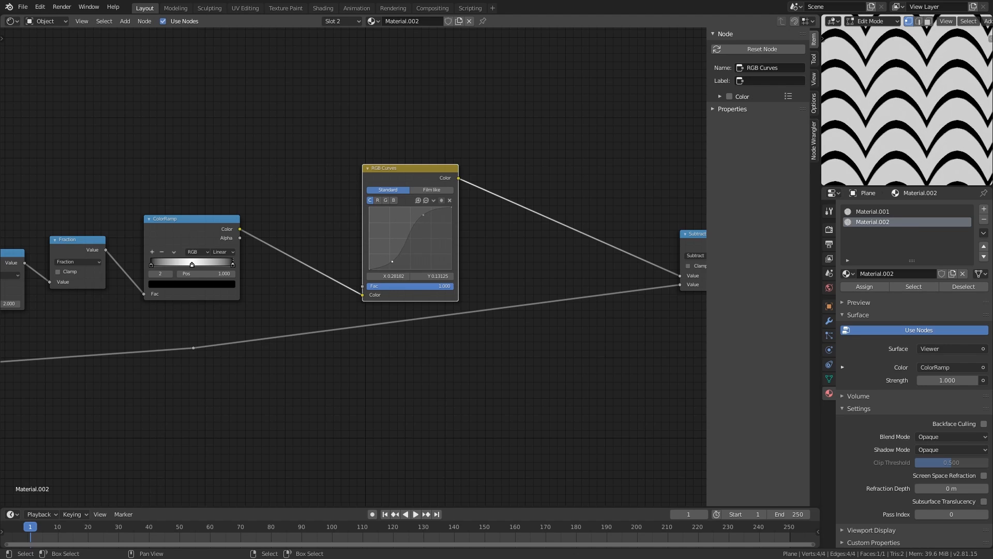
pyautogui.click(423, 215)
pyautogui.scroll(-1, 932, 148)
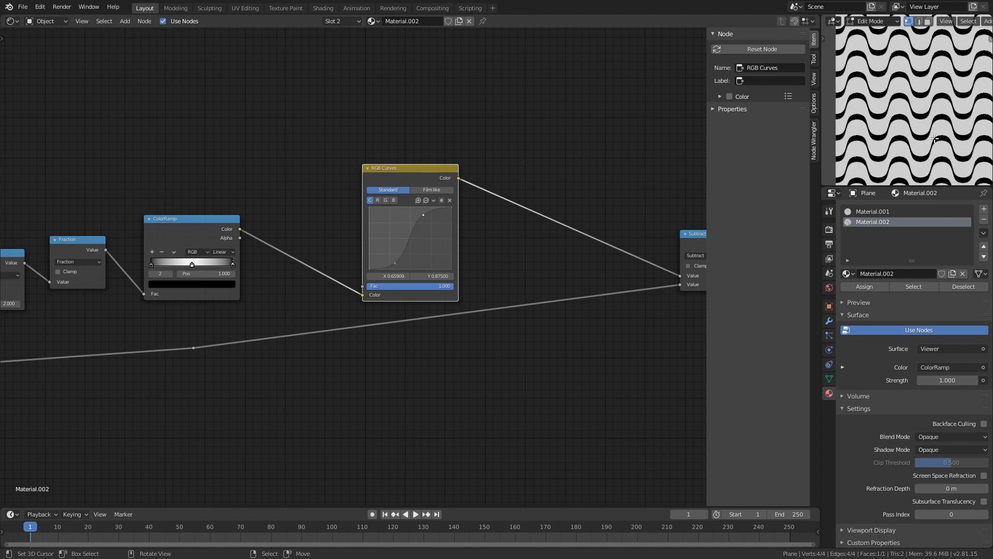
pyautogui.scroll(-1, 918, 137)
pyautogui.scroll(2, 918, 136)
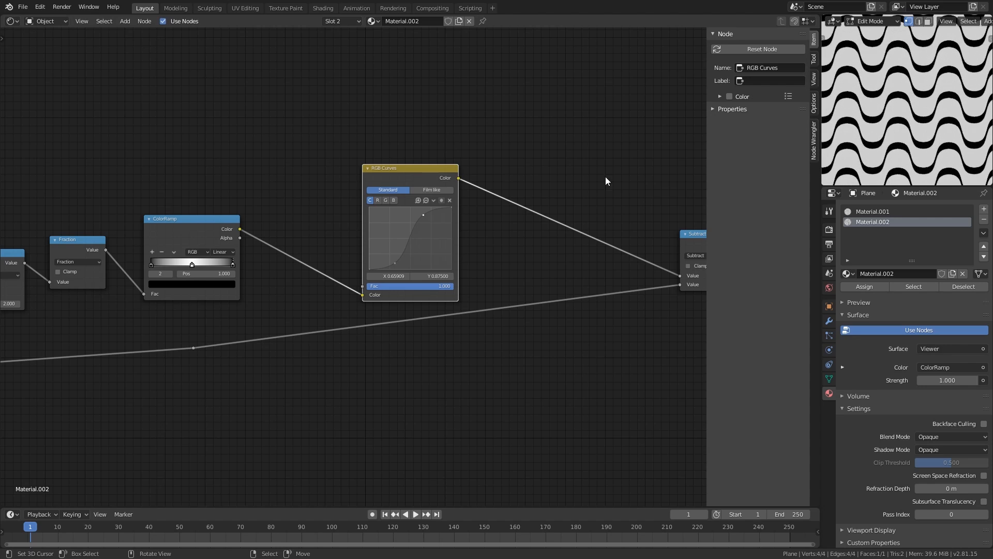
# Step: Duplicate the Subtract node, insert the copy between RGB Curves and Subtract, and set its operation to Multiply
pyautogui.moveTo(414, 183); pyautogui.dragTo(331, 133)
pyautogui.moveTo(464, 187); pyautogui.dragTo(361, 189, button='middle')
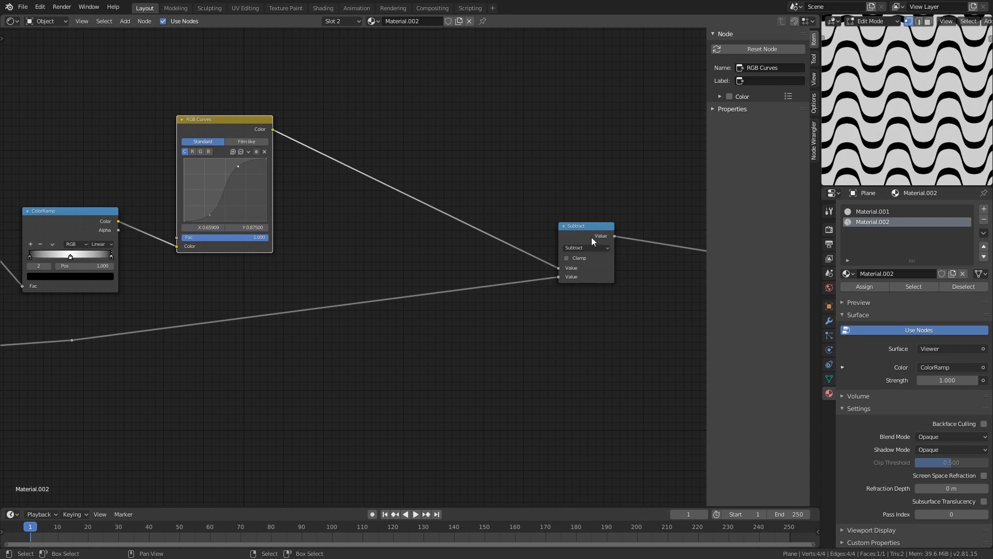
pyautogui.click(591, 237)
pyautogui.hotkey('shift', 'd')
pyautogui.click(416, 179)
pyautogui.click(437, 191)
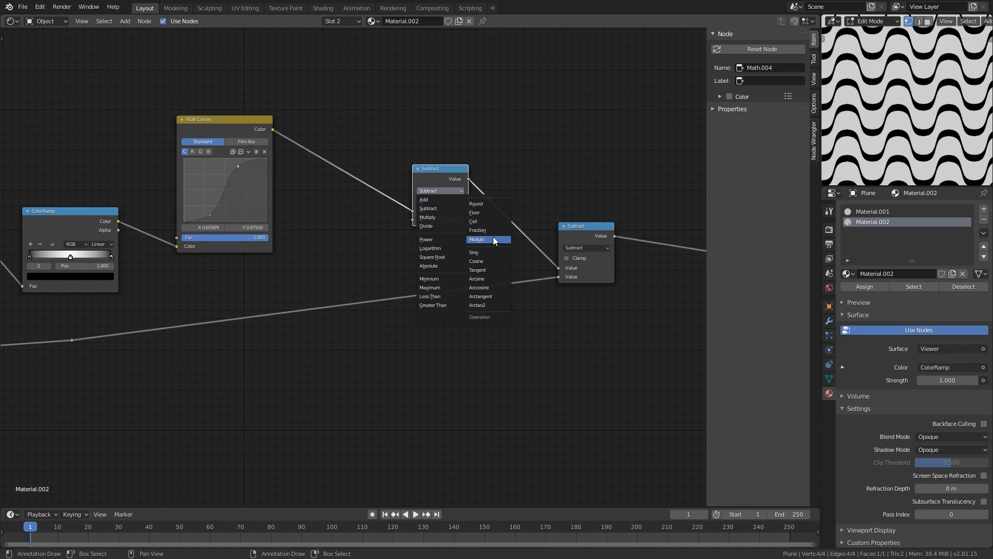
pyautogui.click(441, 216)
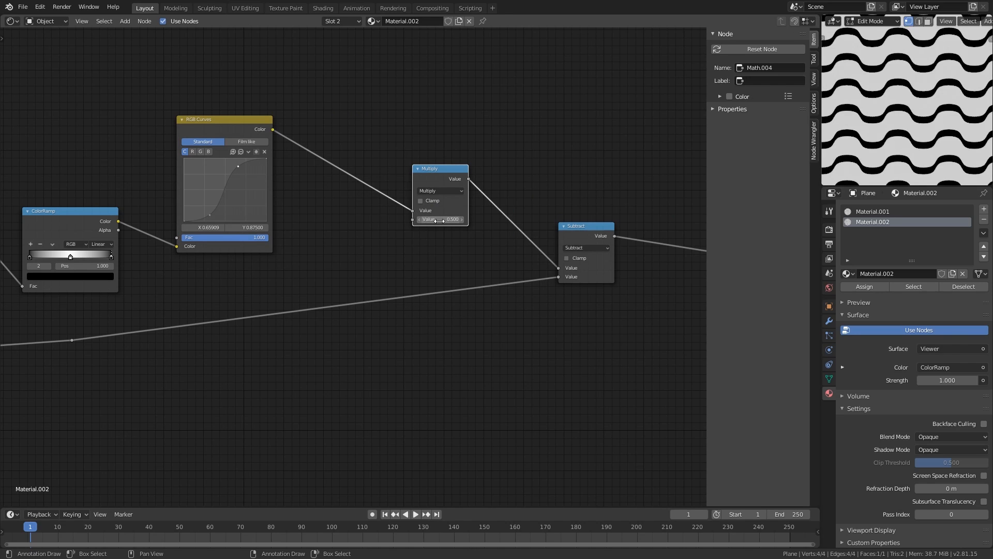
# Step: Set the Multiply node's second value to 0.300 to flatten the waves
pyautogui.moveTo(439, 221); pyautogui.dragTo(418, 221)
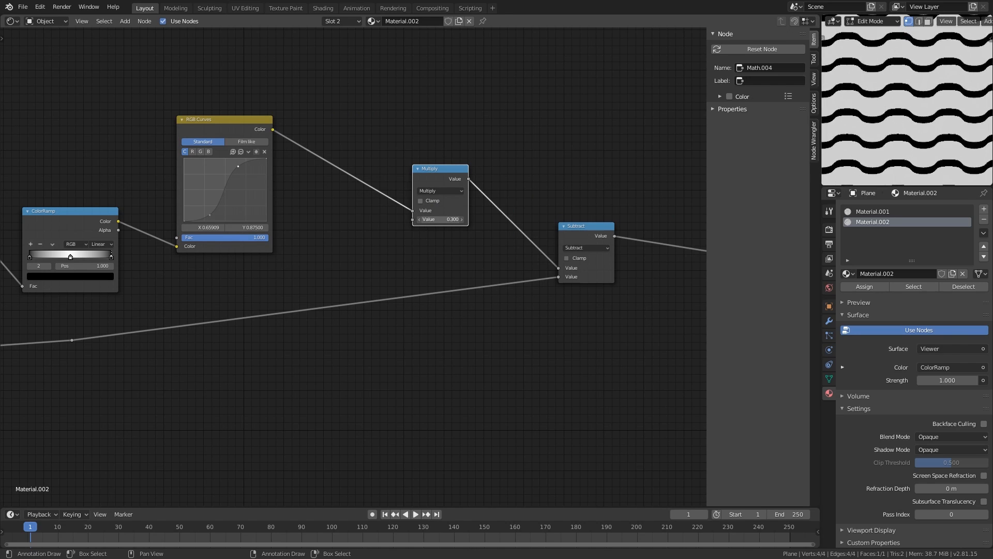
pyautogui.scroll(-2, 879, 126)
pyautogui.scroll(3, 879, 127)
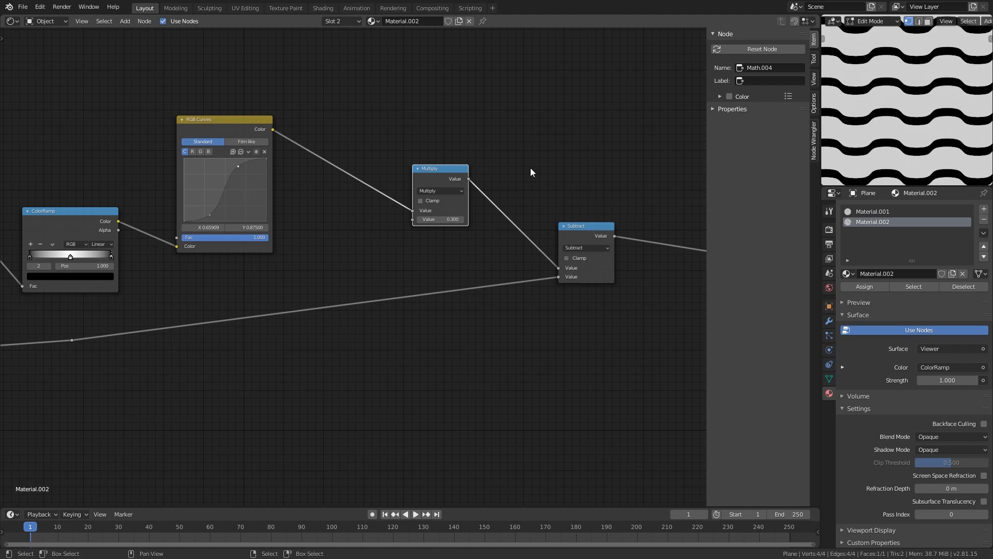
# Step: Preview the Subtract node, return the preview to the Constant ColorRamp, and examine the wavy stripe pattern
pyautogui.moveTo(345, 175); pyautogui.dragTo(524, 331)
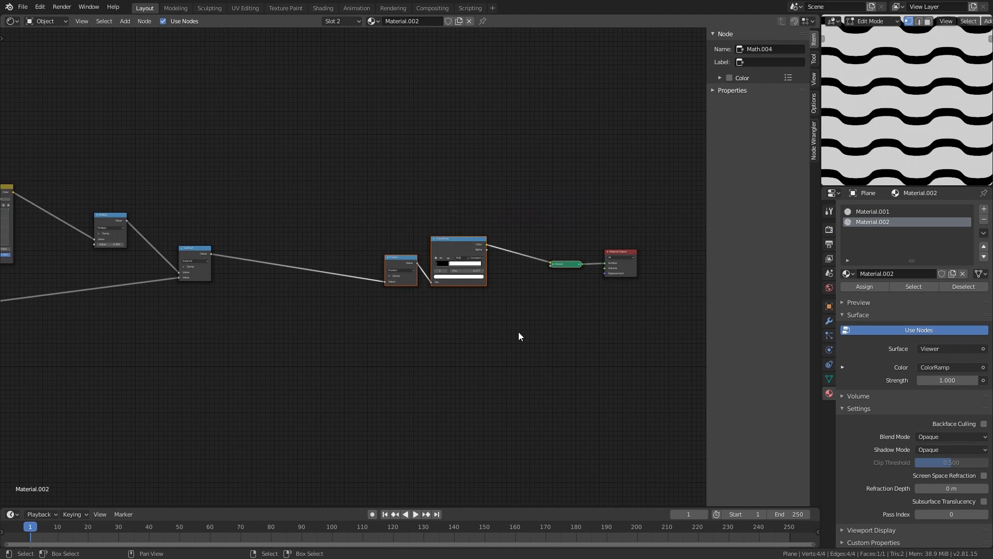
pyautogui.scroll(4, 518, 330)
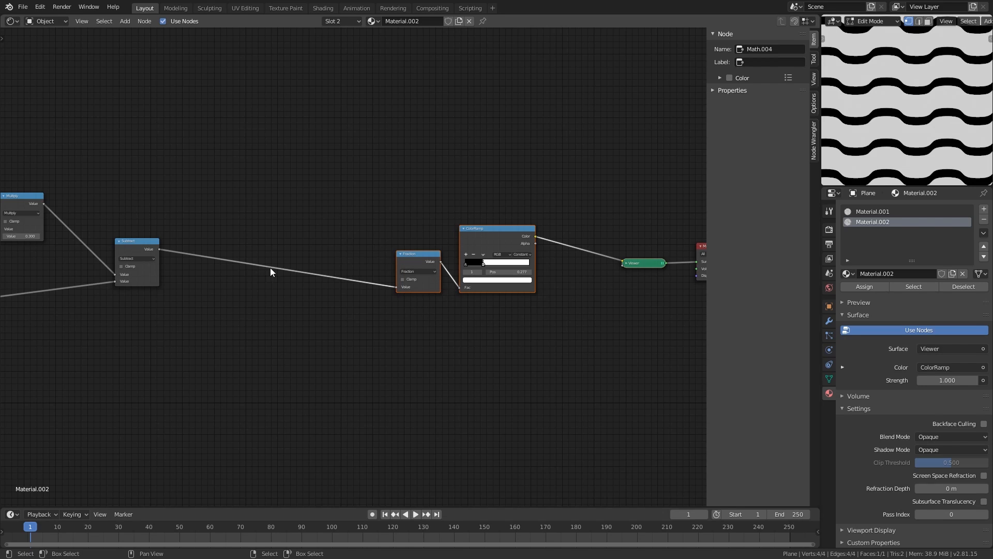
pyautogui.moveTo(107, 271); pyautogui.dragTo(448, 262, button='middle')
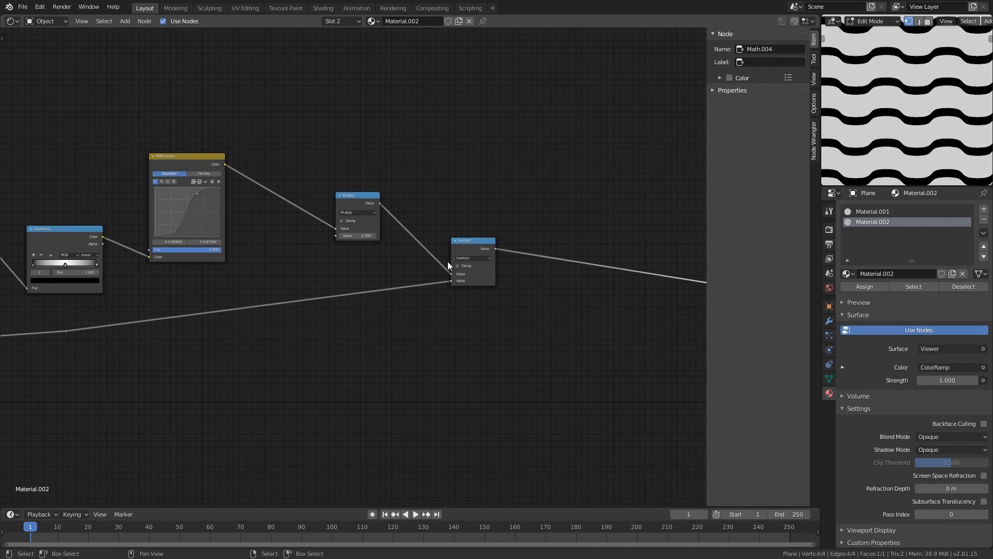
pyautogui.keyDown('ctrl'); pyautogui.keyDown('shift'); pyautogui.click(475, 247); pyautogui.keyUp('shift'); pyautogui.keyUp('ctrl')
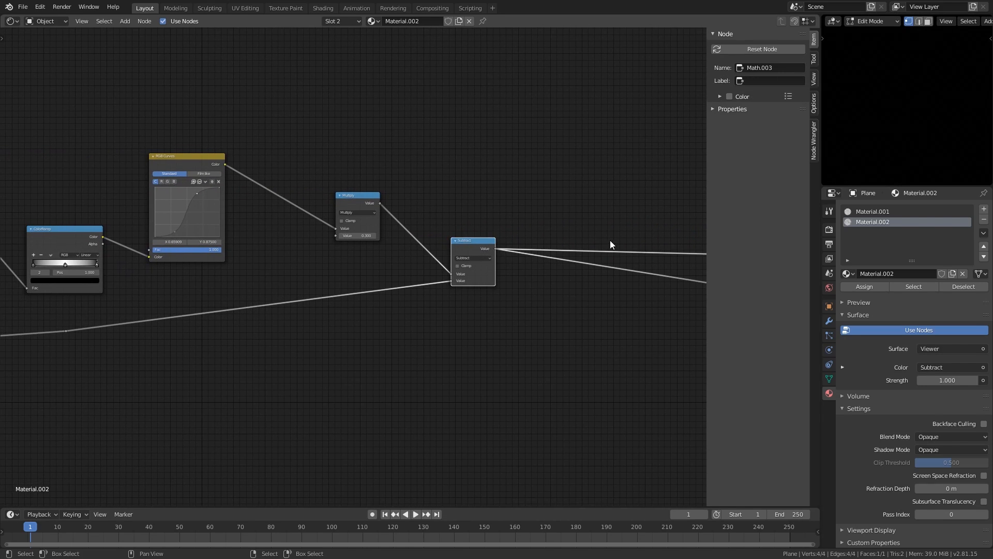
pyautogui.moveTo(539, 264); pyautogui.dragTo(192, 269, button='middle')
pyautogui.keyDown('ctrl'); pyautogui.keyDown('shift'); pyautogui.click(507, 244); pyautogui.keyUp('shift'); pyautogui.keyUp('ctrl')
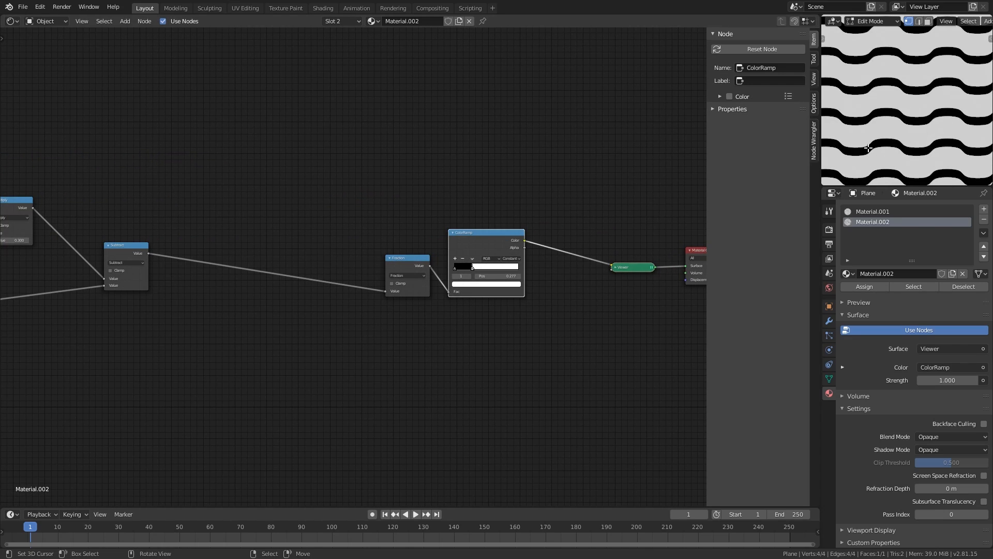
pyautogui.scroll(1, 911, 147)
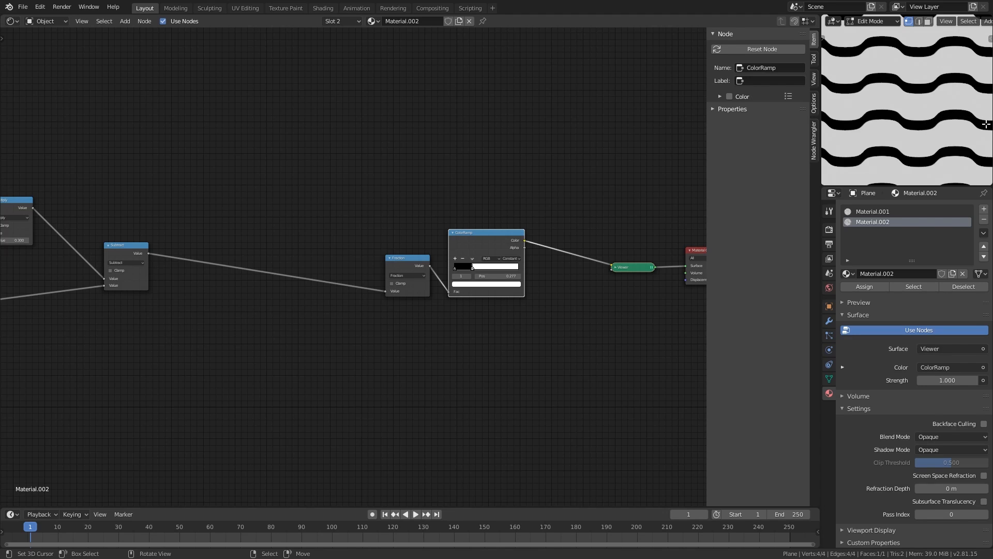
pyautogui.scroll(-2, 616, 215)
pyautogui.scroll(1, 908, 107)
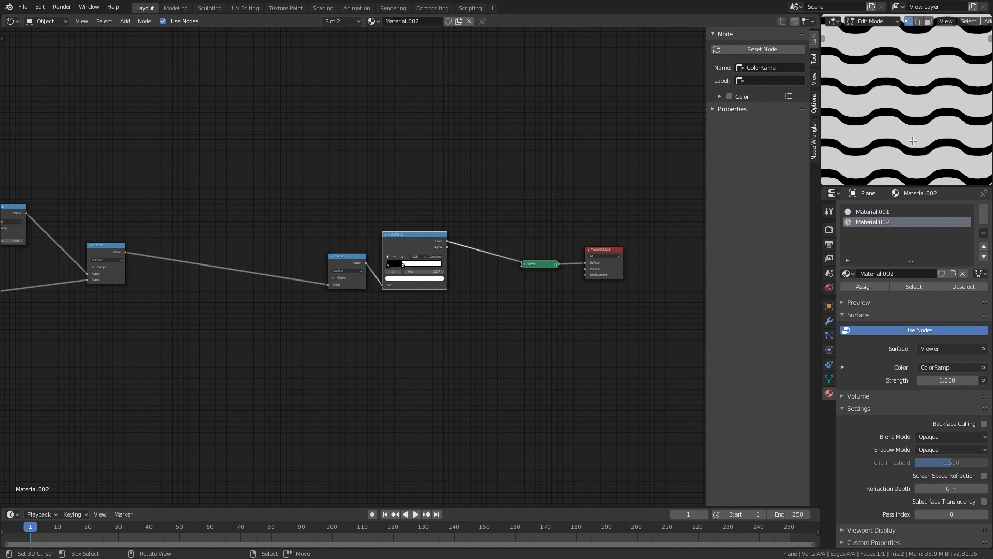
# Step: Delete the whole pattern chain from the Mapping node through the Constant ColorRamp
pyautogui.moveTo(404, 264); pyautogui.dragTo(417, 294, button='middle')
pyautogui.scroll(3, 324, 303)
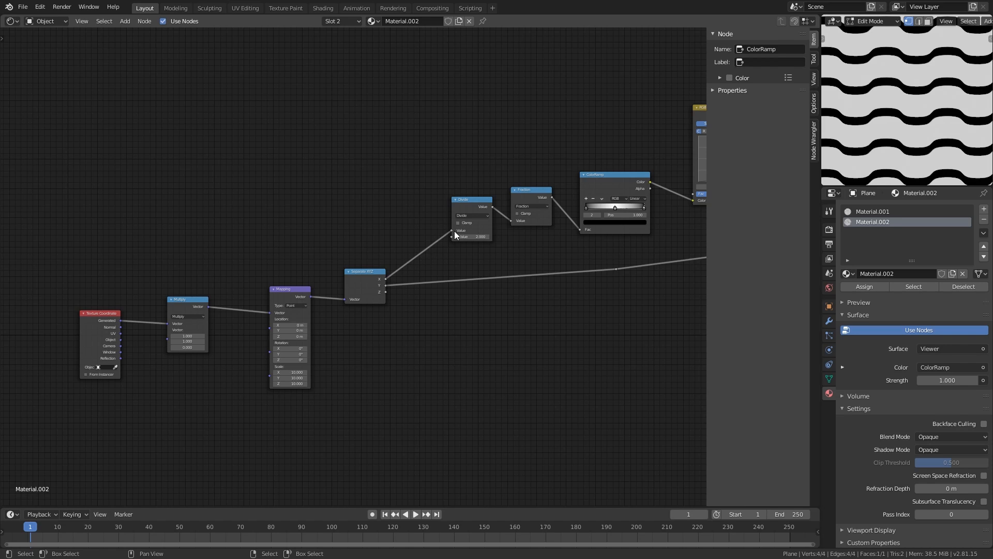
pyautogui.moveTo(489, 240); pyautogui.dragTo(342, 246, button='middle')
pyautogui.scroll(-4, 305, 286)
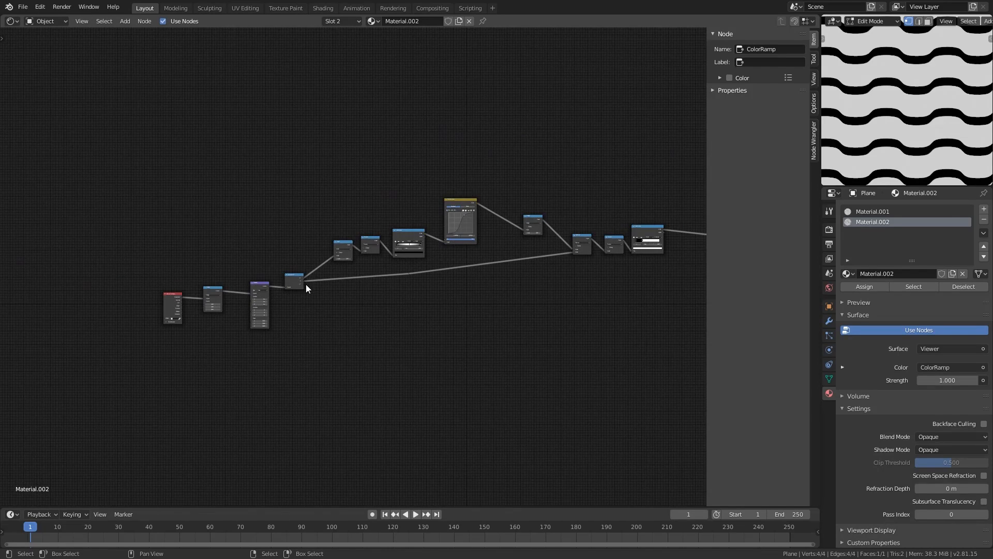
pyautogui.moveTo(237, 155); pyautogui.dragTo(672, 391)
pyautogui.press('Delete')
# Step: Preview the vector Multiply node's output on the plane and view the whole plane
pyautogui.moveTo(268, 335); pyautogui.dragTo(270, 307, button='middle')
pyautogui.scroll(3, 434, 305)
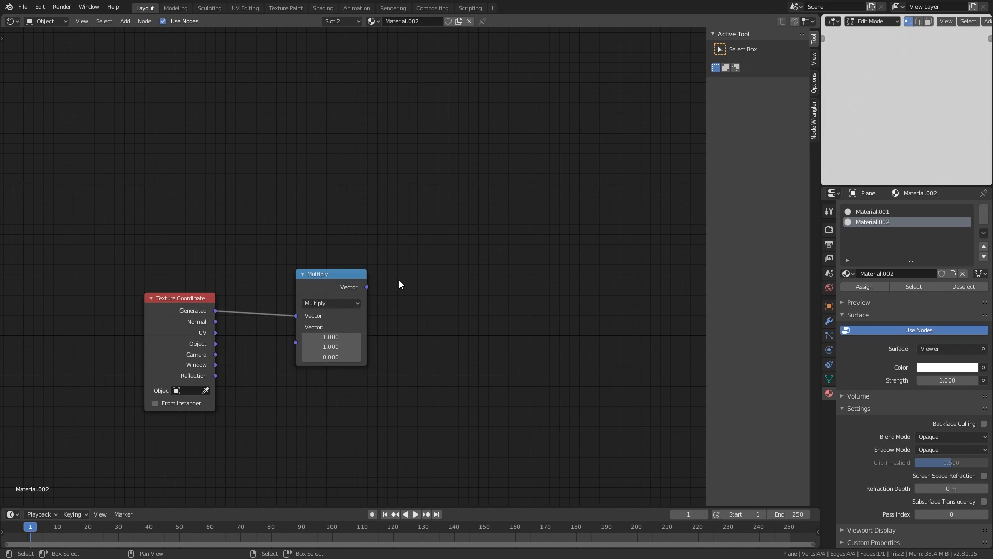
pyautogui.moveTo(475, 272); pyautogui.dragTo(439, 262, button='middle')
pyautogui.keyDown('ctrl'); pyautogui.keyDown('shift'); pyautogui.moveTo(315, 274); pyautogui.dragTo(306, 264); pyautogui.keyUp('shift'); pyautogui.keyUp('ctrl')
pyautogui.scroll(-3, 922, 116)
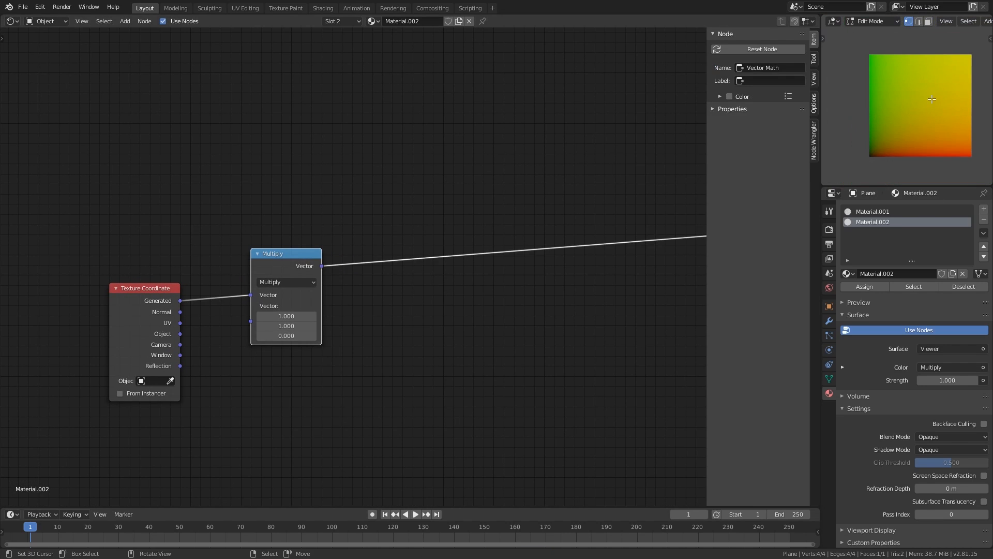
pyautogui.scroll(1, 620, 336)
pyautogui.hotkey('shift', 'a')
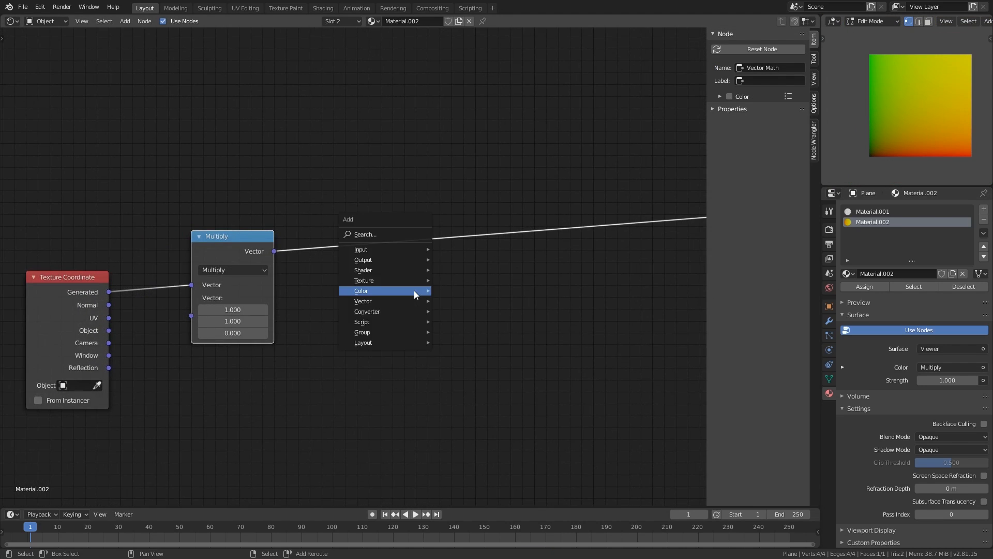
pyautogui.moveTo(401, 280)
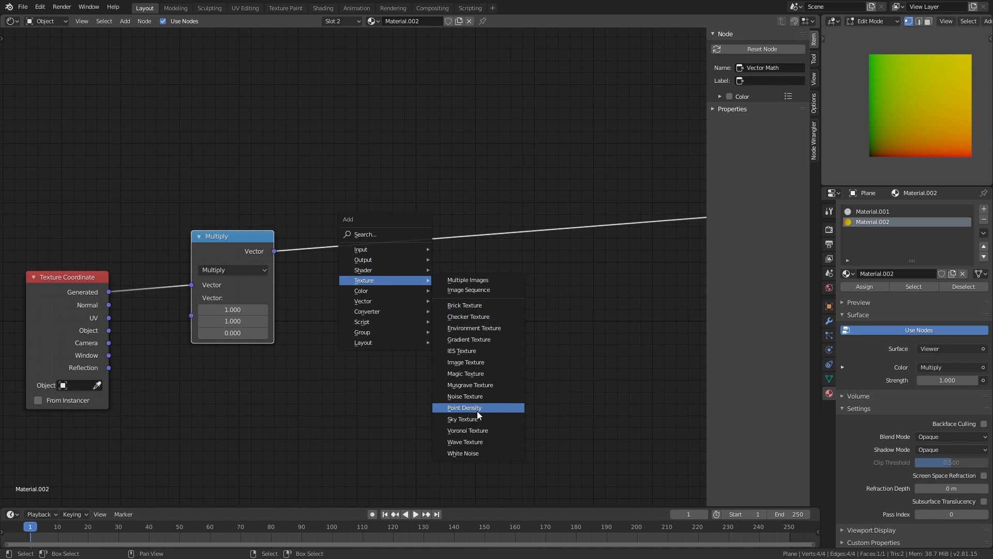
pyautogui.click(476, 454)
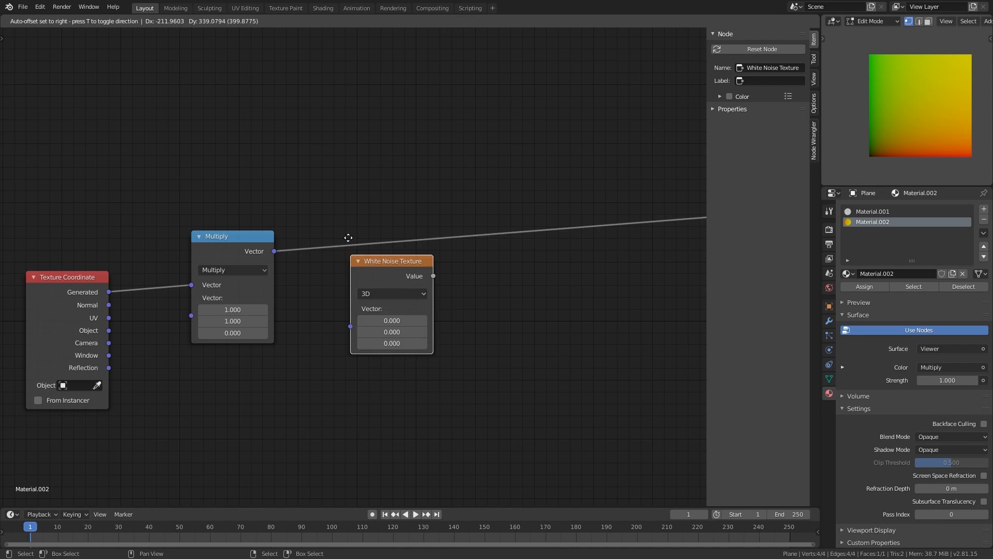
pyautogui.click(398, 225)
pyautogui.hotkey('ctrl', 'z')
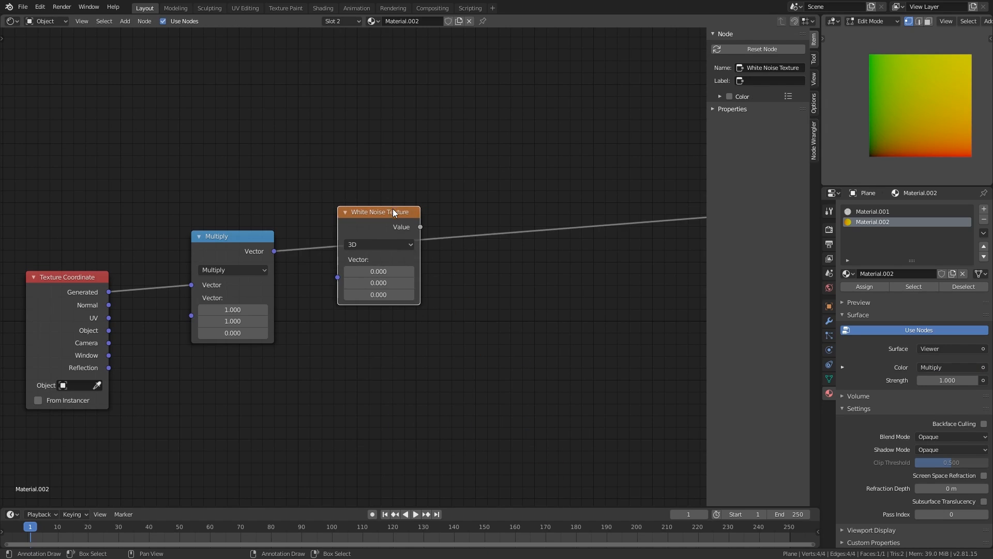
# Step: Insert a Noise Texture node on the link after the vector Multiply node and position it slightly lower
pyautogui.hotkey('shift', 'a')
pyautogui.moveTo(406, 210)
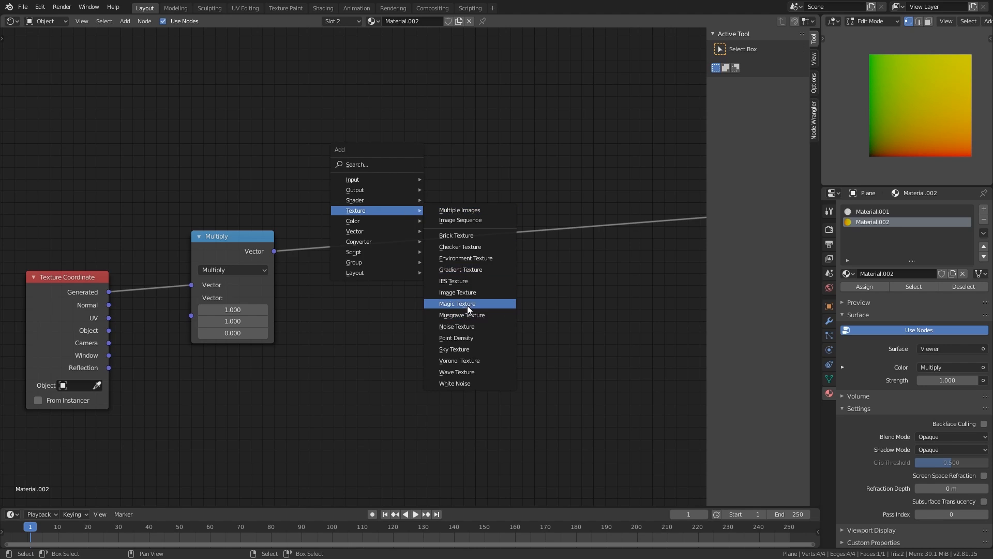
pyautogui.click(463, 326)
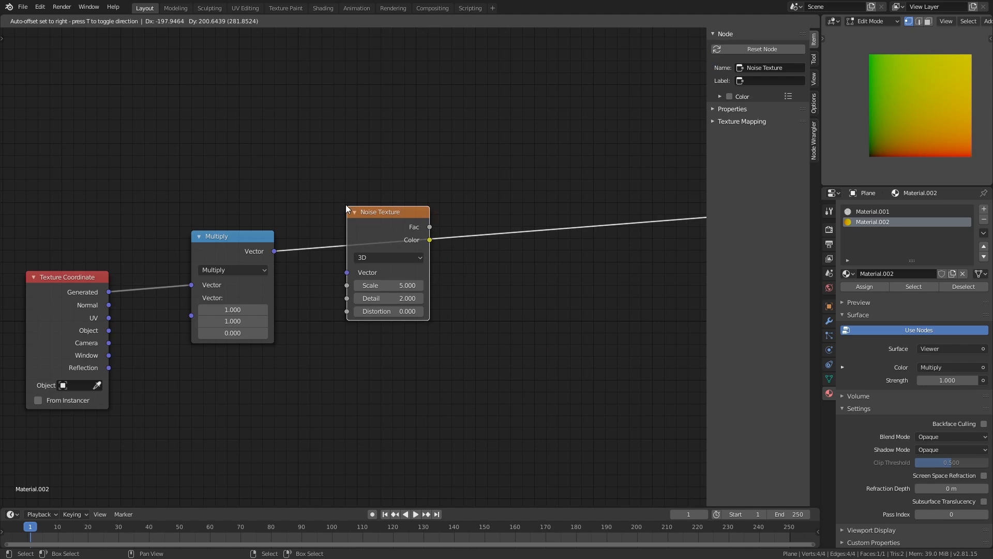
pyautogui.click(383, 214)
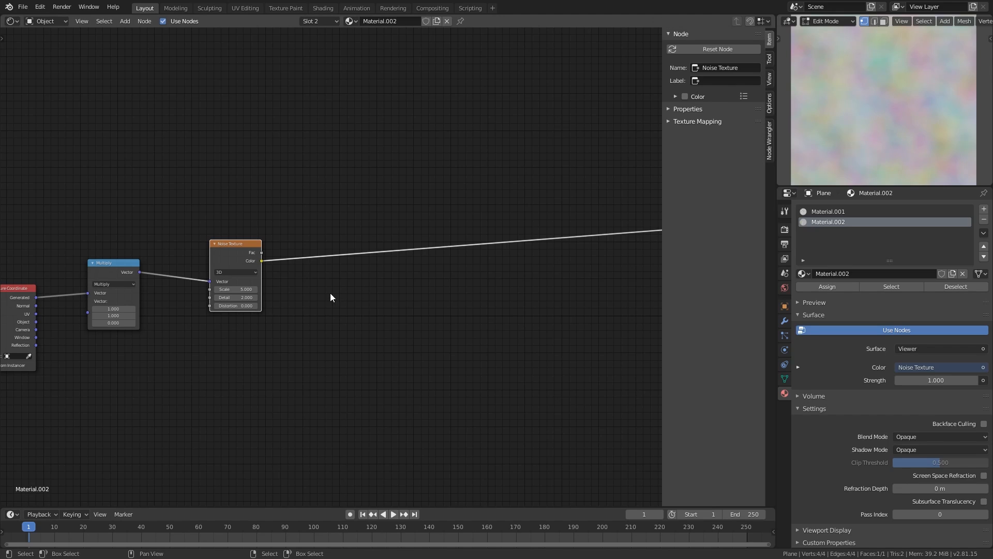
pyautogui.moveTo(334, 278); pyautogui.dragTo(360, 289, button='middle')
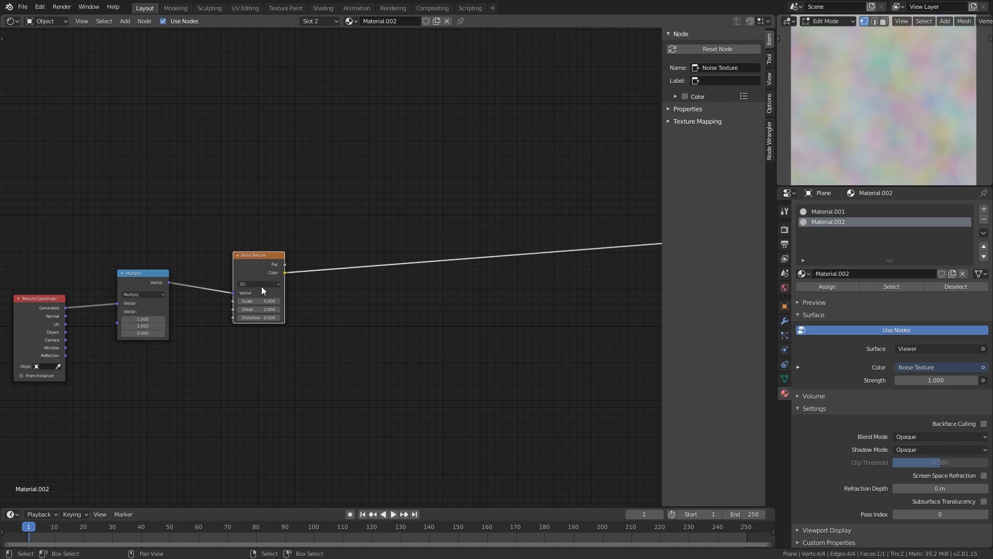
pyautogui.moveTo(261, 269); pyautogui.dragTo(254, 298)
# Step: Try a duplicate of the vector Multiply node on the Noise Texture's Color output, and remove the duplicate
pyautogui.click(153, 288)
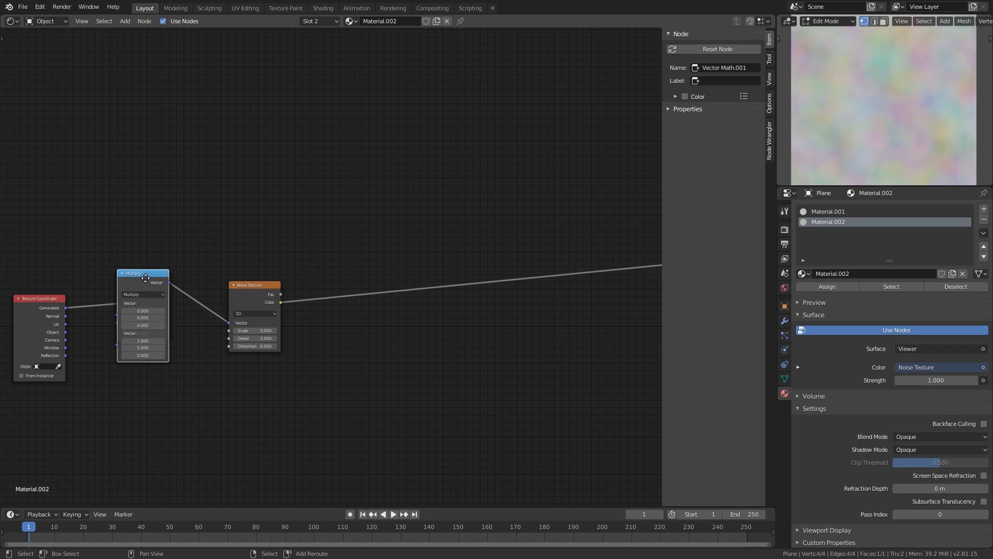
pyautogui.hotkey('shift', 'd')
pyautogui.click(397, 282)
pyautogui.moveTo(397, 282); pyautogui.dragTo(374, 308)
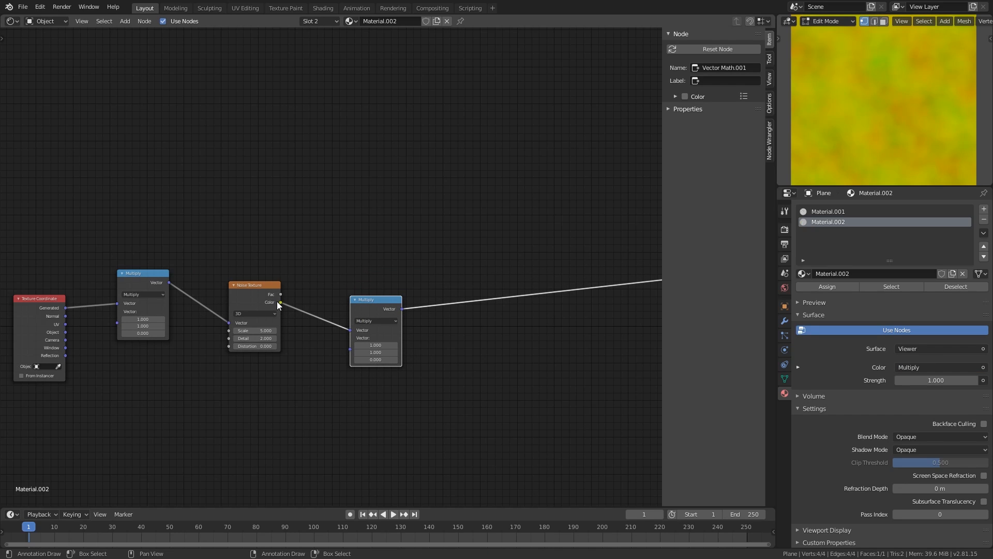
pyautogui.moveTo(352, 334); pyautogui.dragTo(322, 359)
pyautogui.moveTo(268, 299); pyautogui.dragTo(261, 299)
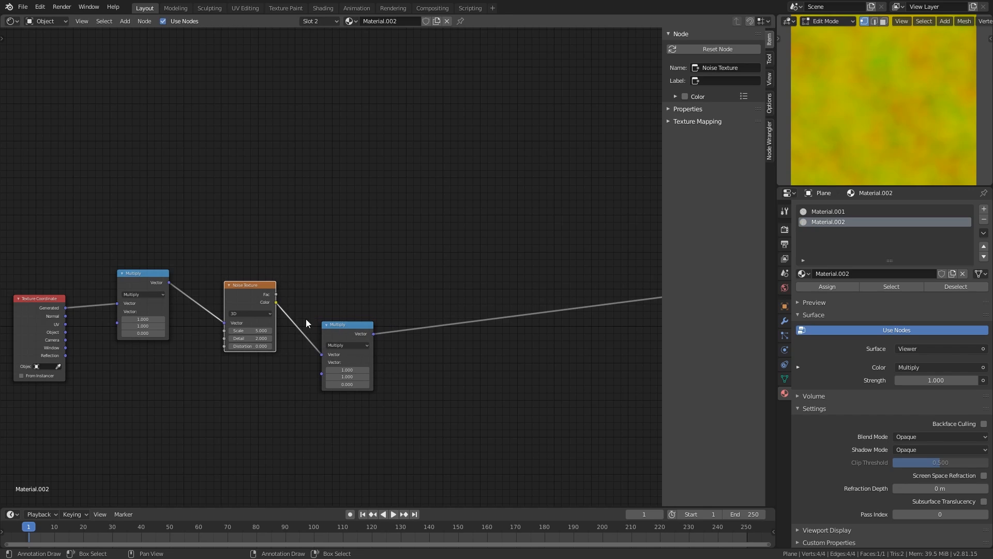
pyautogui.click(354, 331)
pyautogui.moveTo(355, 330); pyautogui.dragTo(295, 344)
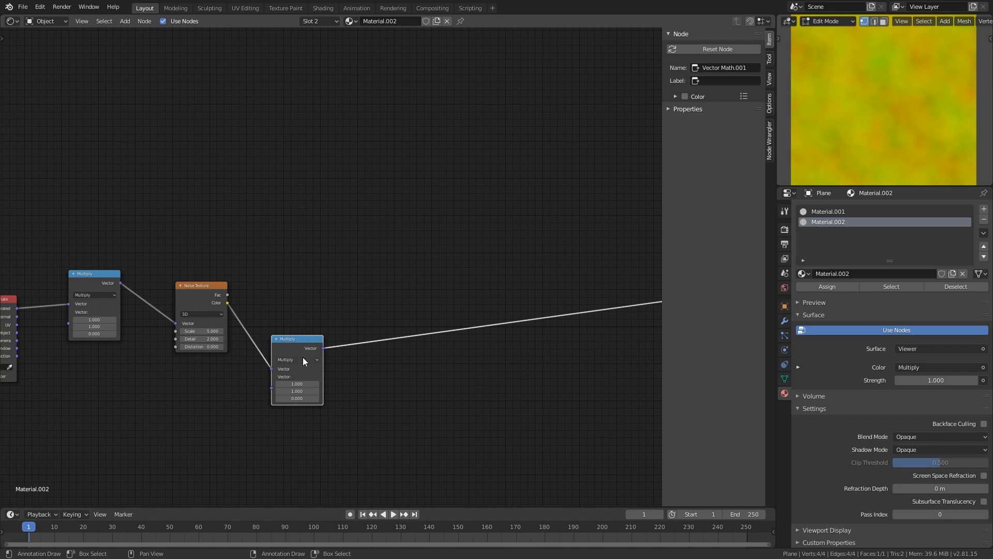
pyautogui.hotkey('ctrl', 'x')
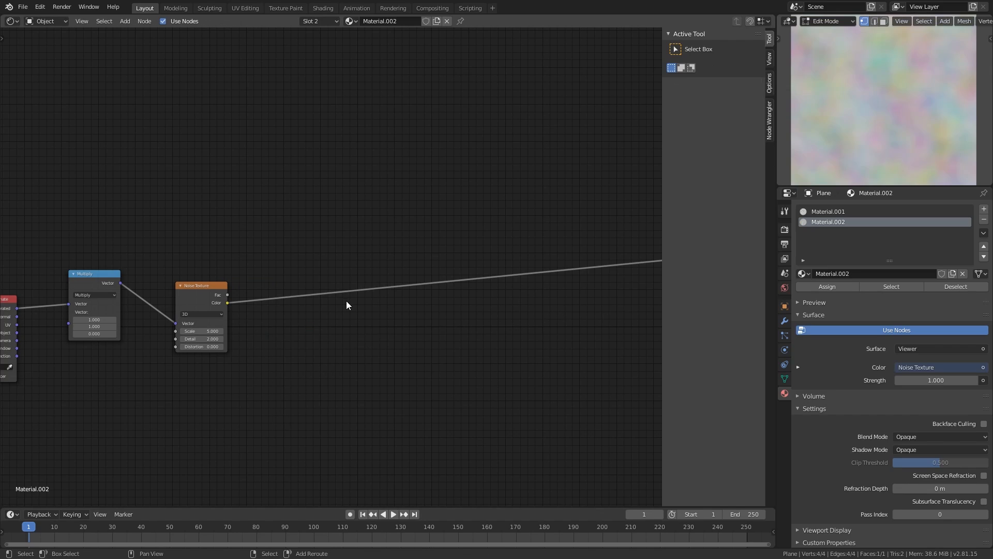
# Step: Insert a MixRGB node after the Noise Texture and set its blend mode to Multiply
pyautogui.hotkey('shift', 'a')
pyautogui.moveTo(346, 301)
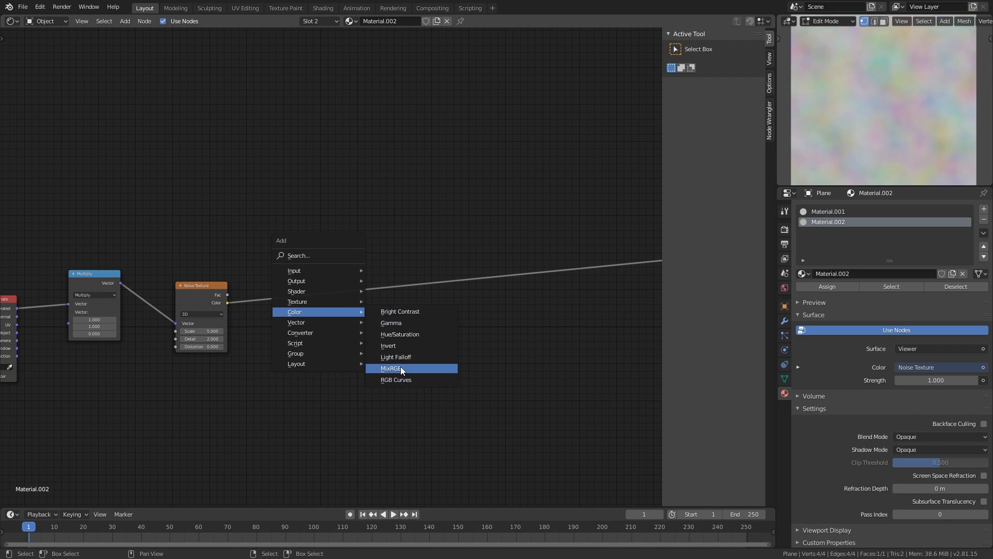
pyautogui.click(401, 366)
pyautogui.click(342, 307)
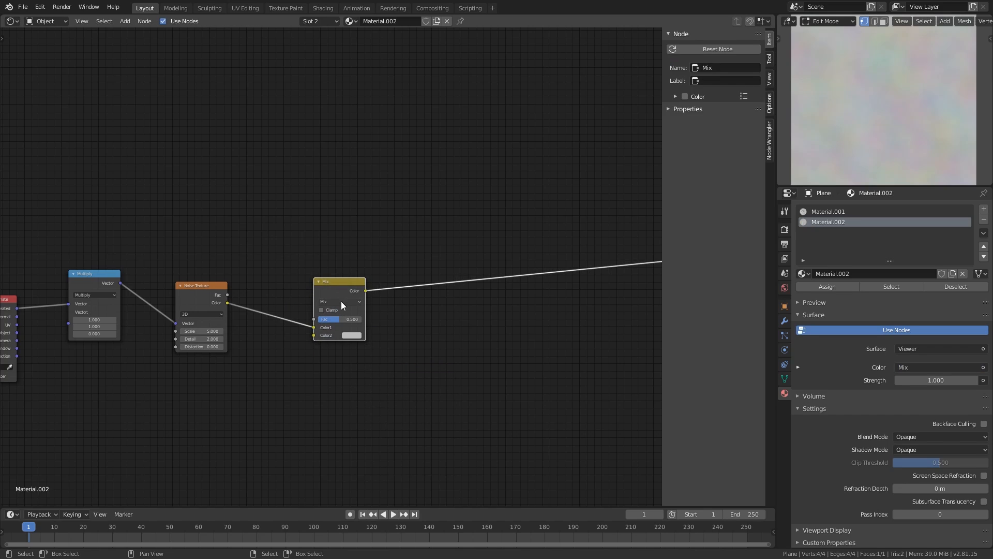
pyautogui.click(341, 301)
pyautogui.click(333, 328)
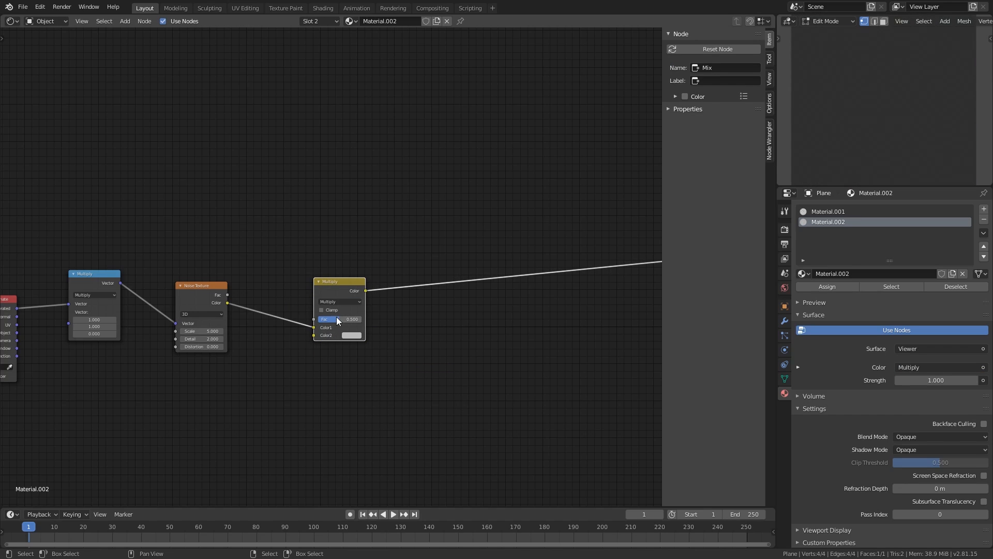
# Step: Set the color mix node's Color2 to bright yellow with blue at 0.000 and its Fac to 1.000
pyautogui.click(351, 335)
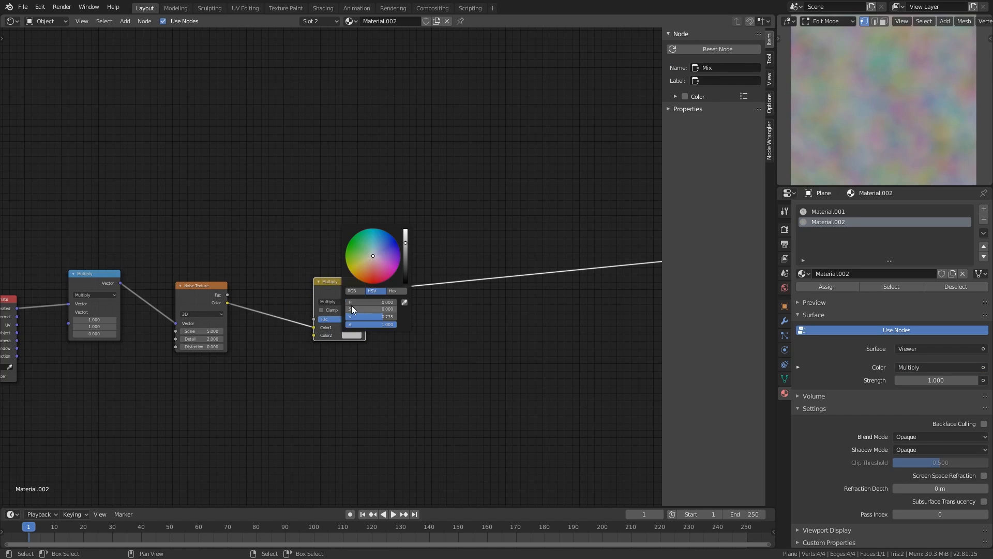
pyautogui.moveTo(368, 316); pyautogui.dragTo(346, 317)
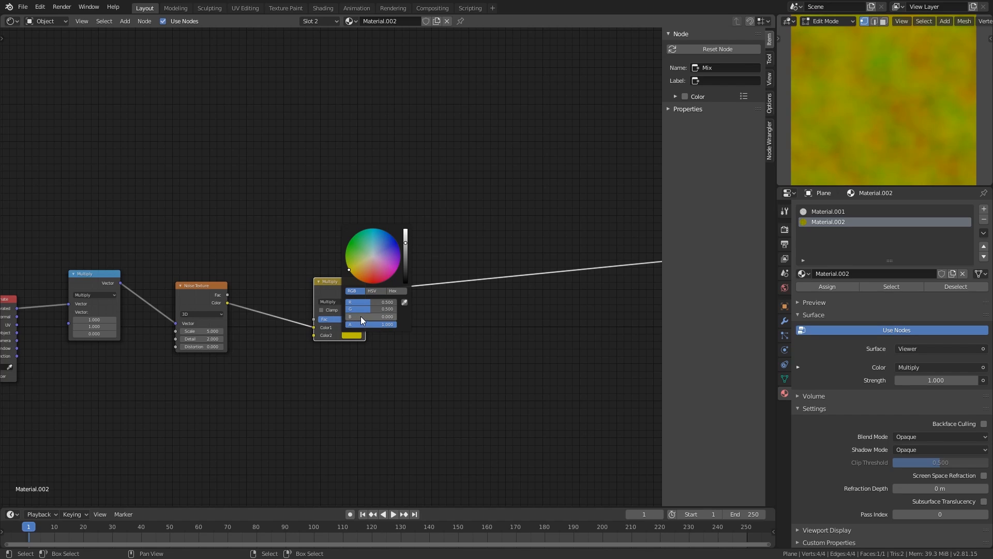
pyautogui.moveTo(374, 302); pyautogui.dragTo(374, 306)
pyautogui.write('1')
pyautogui.press('Return')
pyautogui.press('g')
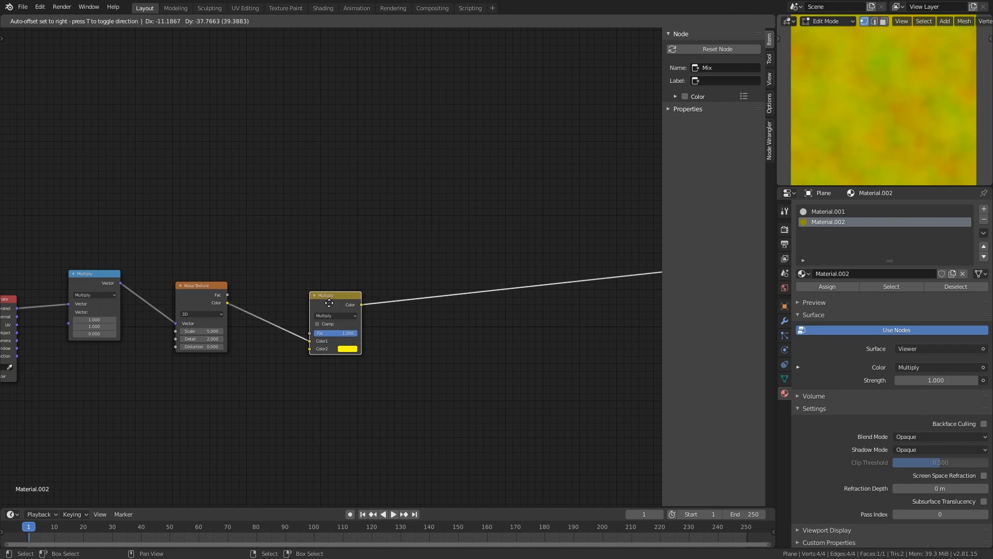
pyautogui.click(538, 308)
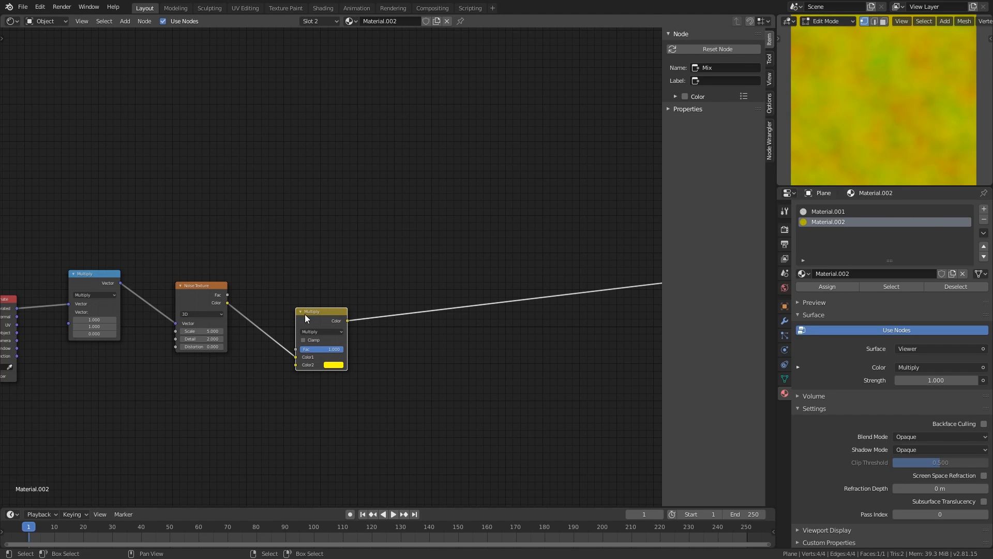
# Step: Replace the color mix node after the Noise Texture with a Vector Math node set to Multiply
pyautogui.keyDown('alt'); pyautogui.moveTo(314, 318); pyautogui.dragTo(337, 271); pyautogui.keyUp('alt')
pyautogui.press('x')
pyautogui.hotkey('shift', 'a')
pyautogui.moveTo(336, 340)
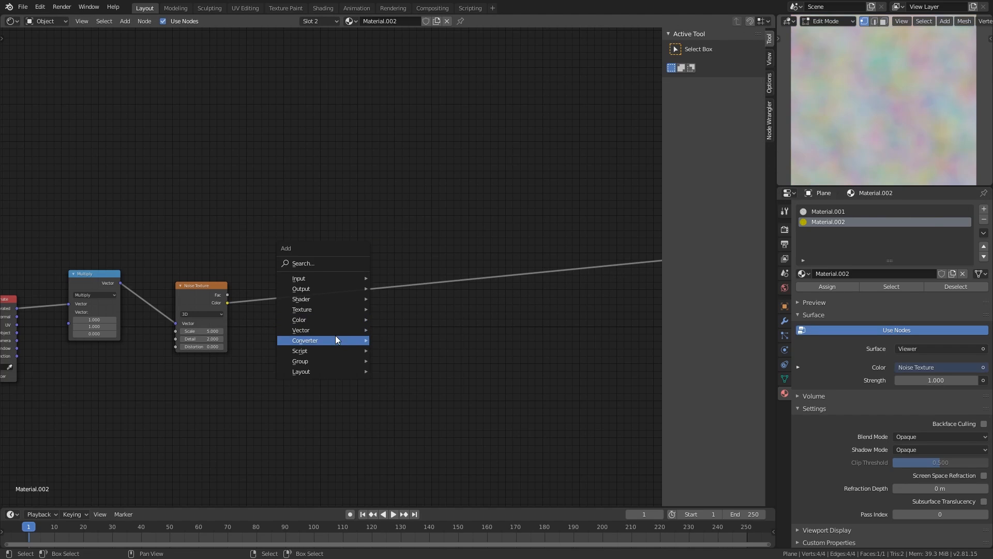
pyautogui.click(407, 490)
pyautogui.click(281, 296)
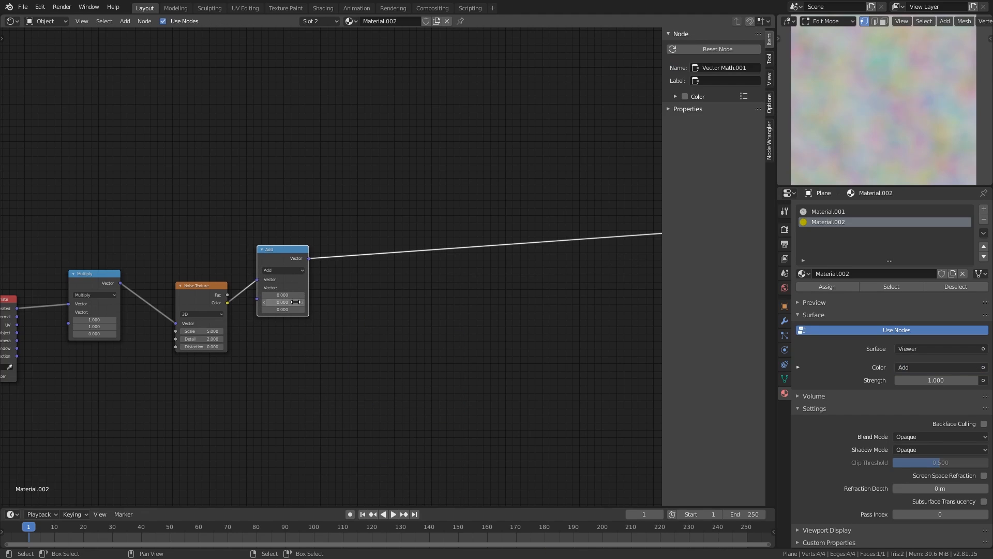
pyautogui.click(282, 270)
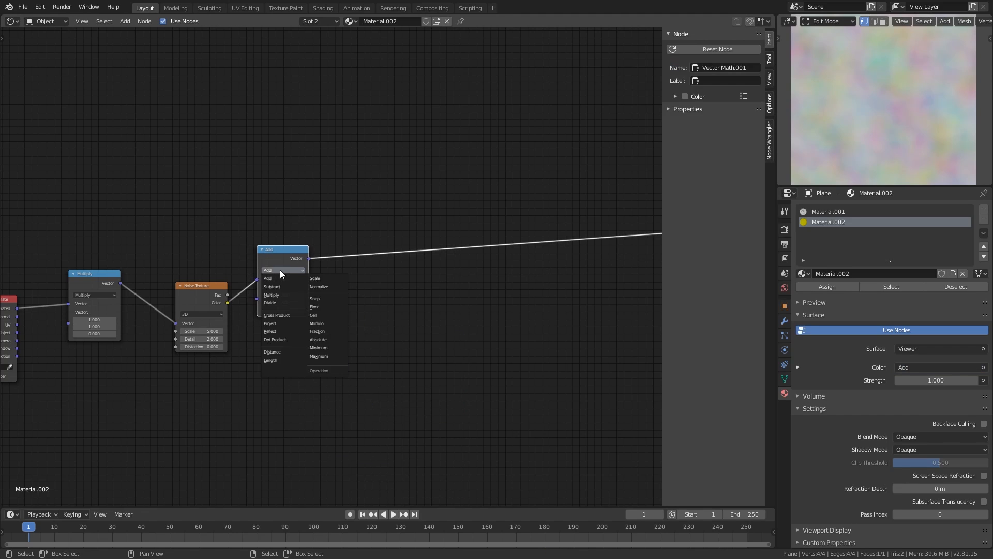
pyautogui.click(279, 296)
# Step: Set the new Multiply node's vector to 1.000, 1.000, 0.000 and arrange it below and beside the Noise Texture
pyautogui.moveTo(284, 256); pyautogui.dragTo(322, 309)
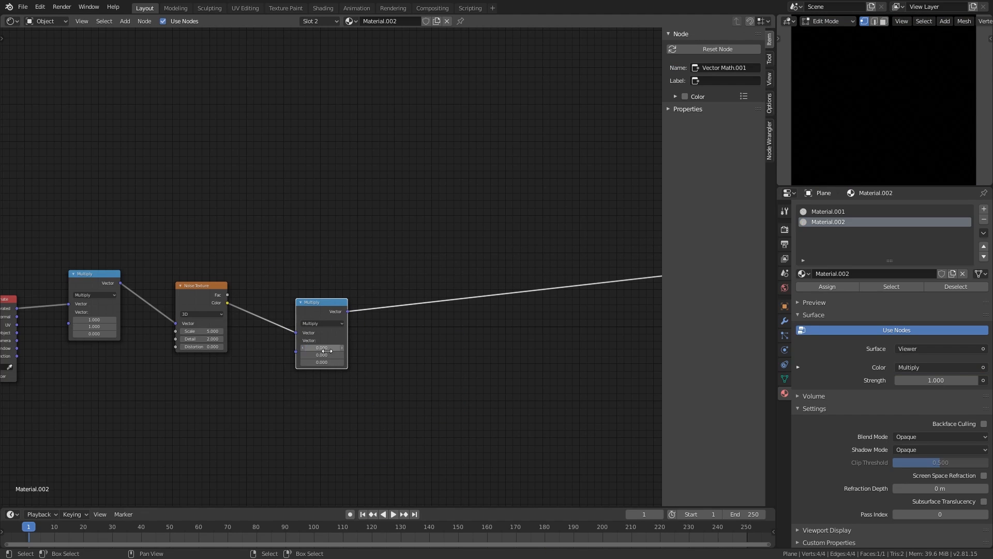
pyautogui.moveTo(329, 354); pyautogui.dragTo(330, 348)
pyautogui.press('Return')
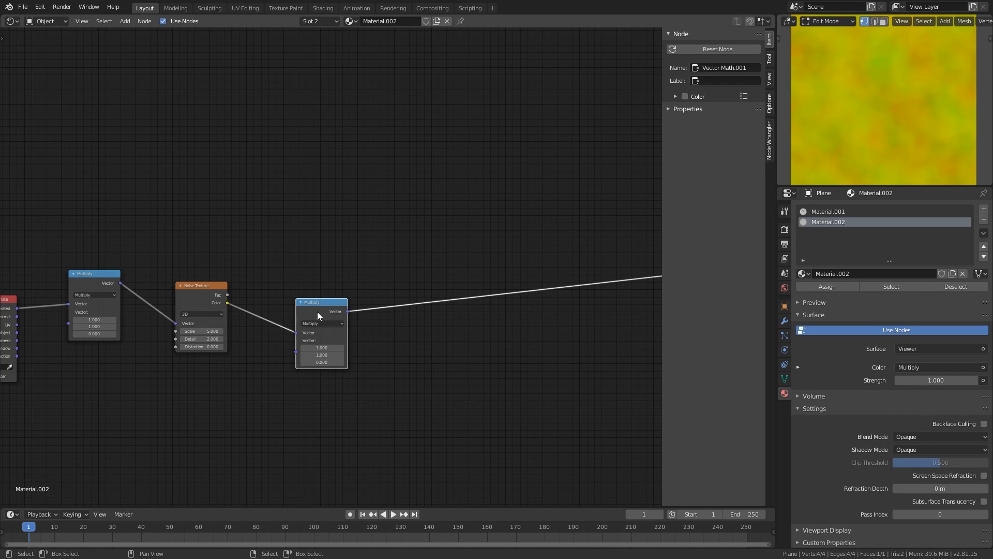
pyautogui.moveTo(318, 315); pyautogui.dragTo(297, 351)
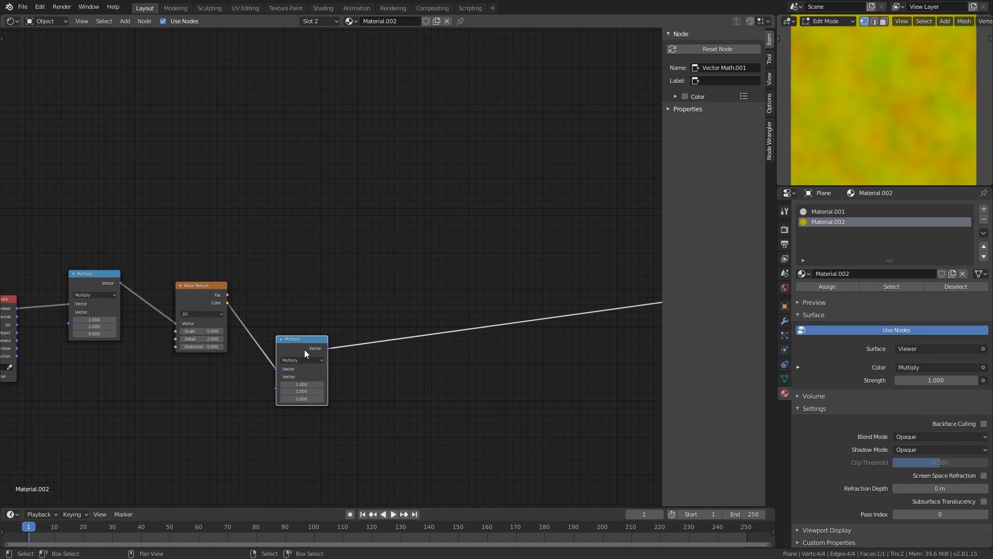
pyautogui.moveTo(304, 349); pyautogui.dragTo(304, 354)
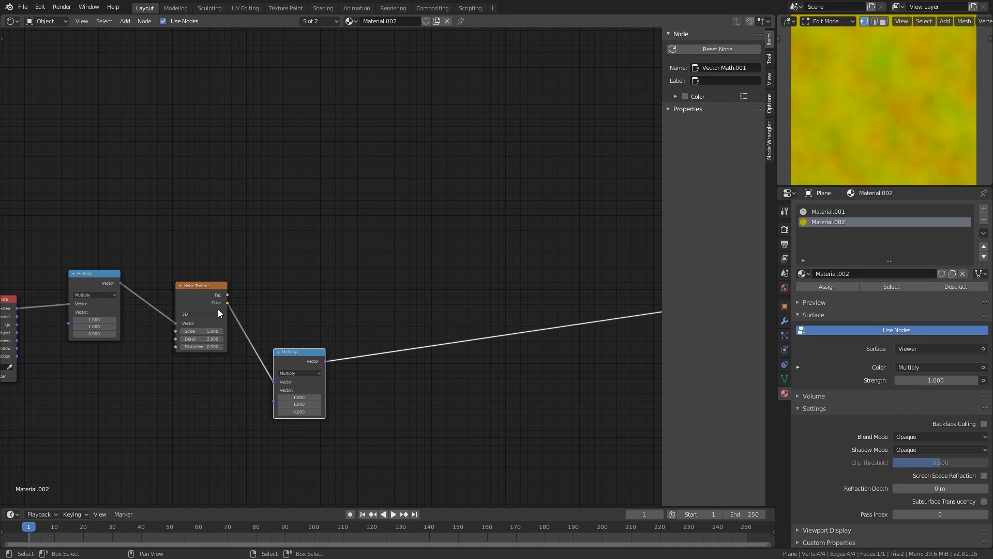
pyautogui.moveTo(217, 309); pyautogui.dragTo(205, 307)
pyautogui.moveTo(305, 357); pyautogui.dragTo(301, 354)
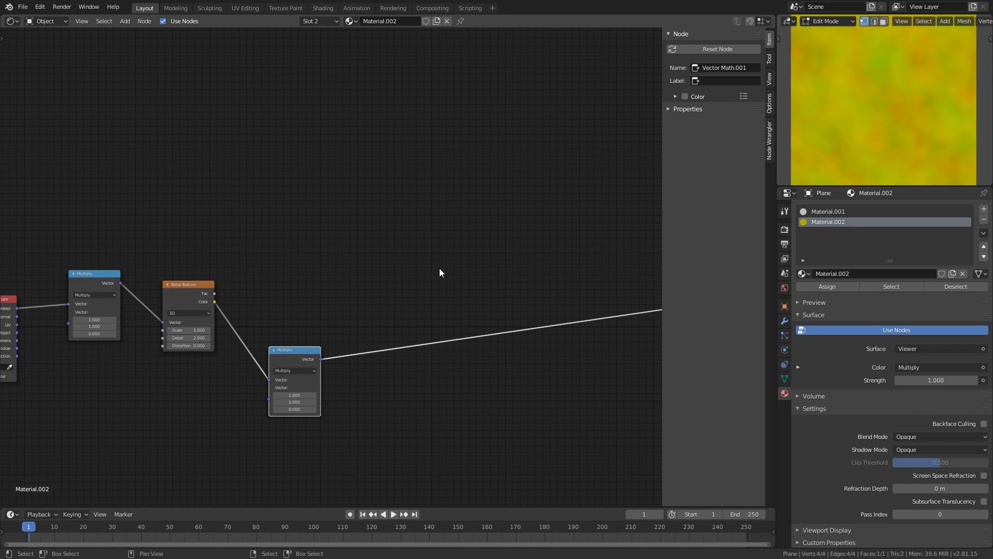
# Step: Add a Vector Math node in Add mode and feed the first Multiply node's vector into its first input
pyautogui.hotkey('shift', 'a')
pyautogui.moveTo(435, 237)
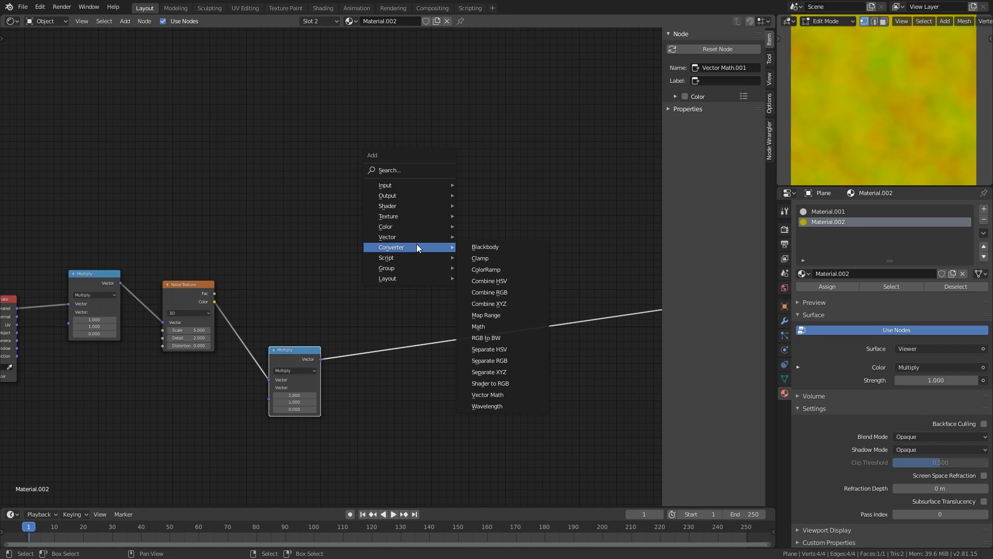
pyautogui.click(500, 395)
pyautogui.click(412, 181)
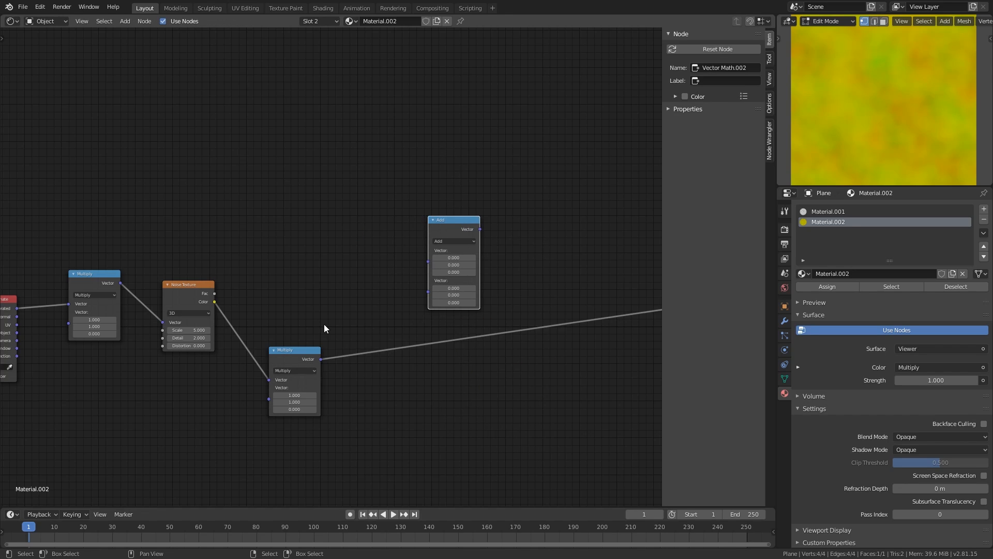
pyautogui.moveTo(121, 283); pyautogui.dragTo(429, 261)
pyautogui.moveTo(455, 226); pyautogui.dragTo(467, 253)
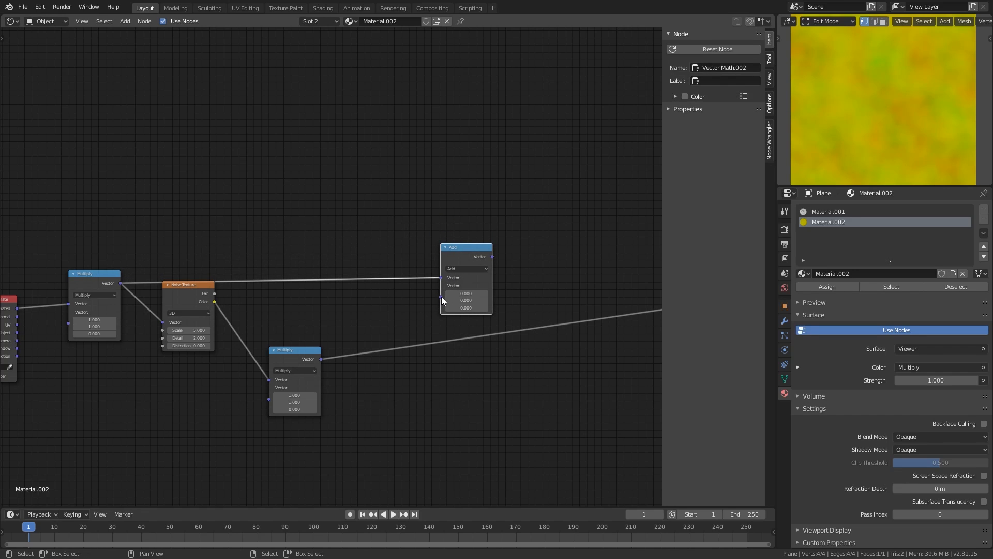
# Step: Connect the noise Multiply node's output to the Add node's second vector input and preview the Add node
pyautogui.moveTo(441, 297); pyautogui.dragTo(320, 358)
pyautogui.moveTo(475, 265); pyautogui.dragTo(473, 255)
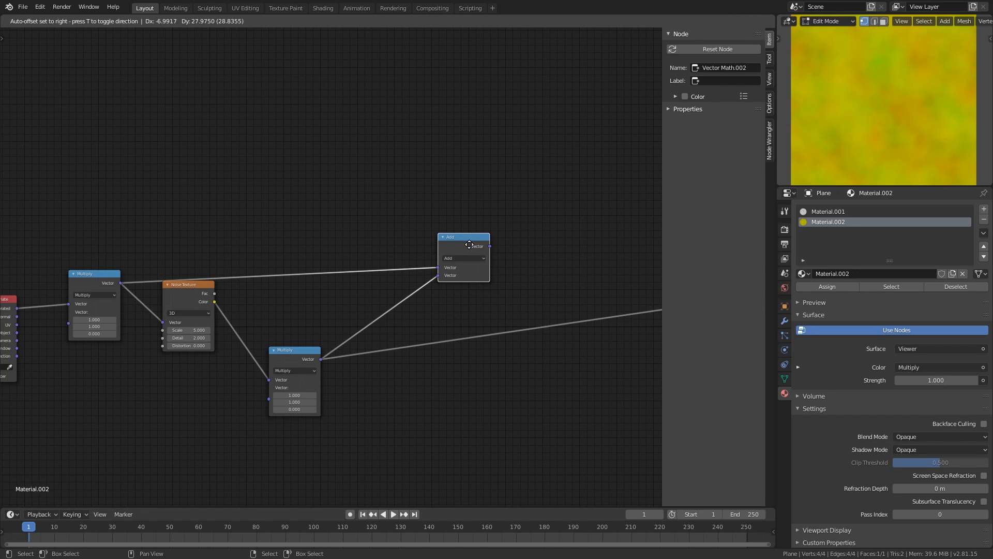
pyautogui.keyDown('ctrl'); pyautogui.keyDown('shift'); pyautogui.click(472, 250); pyautogui.keyUp('shift'); pyautogui.keyUp('ctrl')
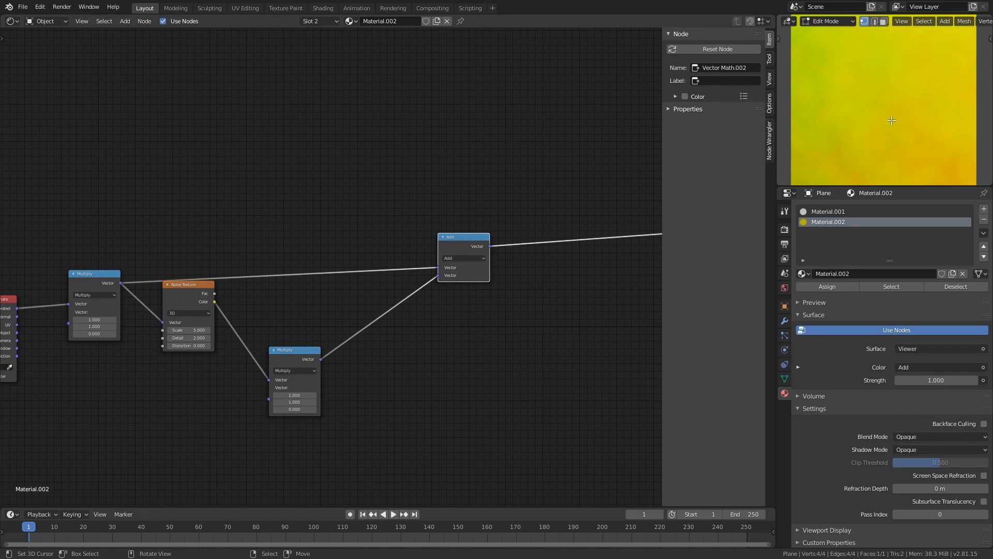
pyautogui.moveTo(477, 236); pyautogui.dragTo(451, 246)
# Step: Insert a Checker Texture node on the link after the Add node
pyautogui.moveTo(562, 241); pyautogui.dragTo(438, 255, button='middle')
pyautogui.hotkey('shift', 'a')
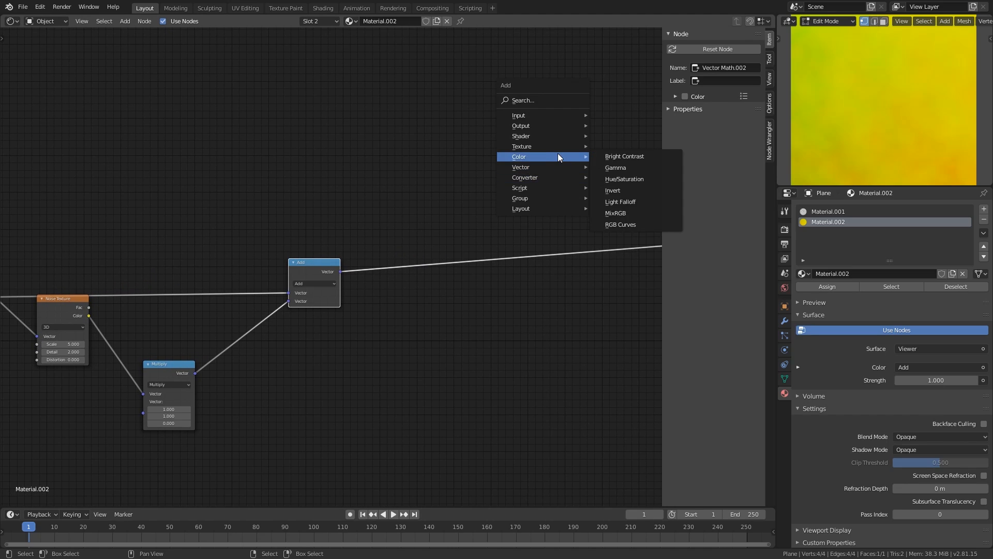
pyautogui.moveTo(558, 148)
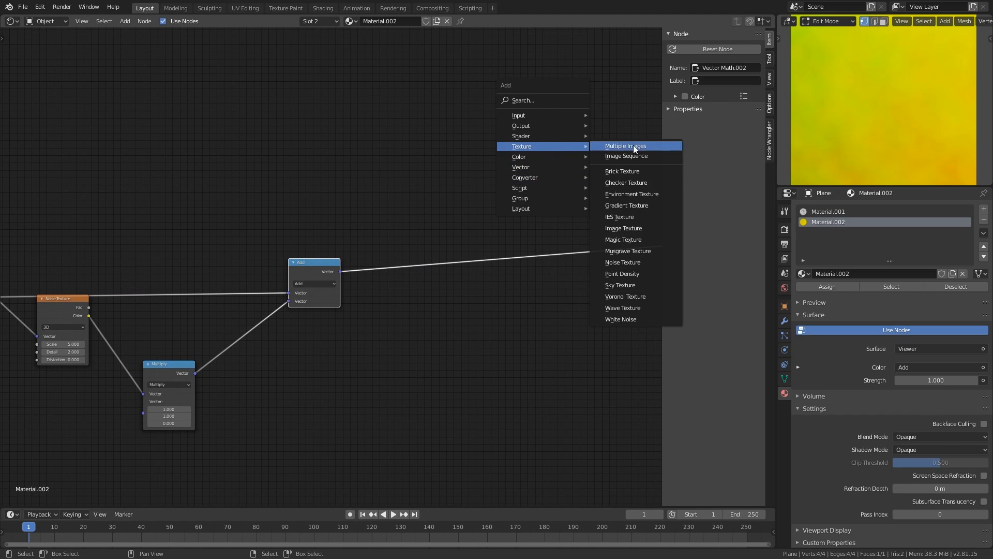
pyautogui.click(625, 181)
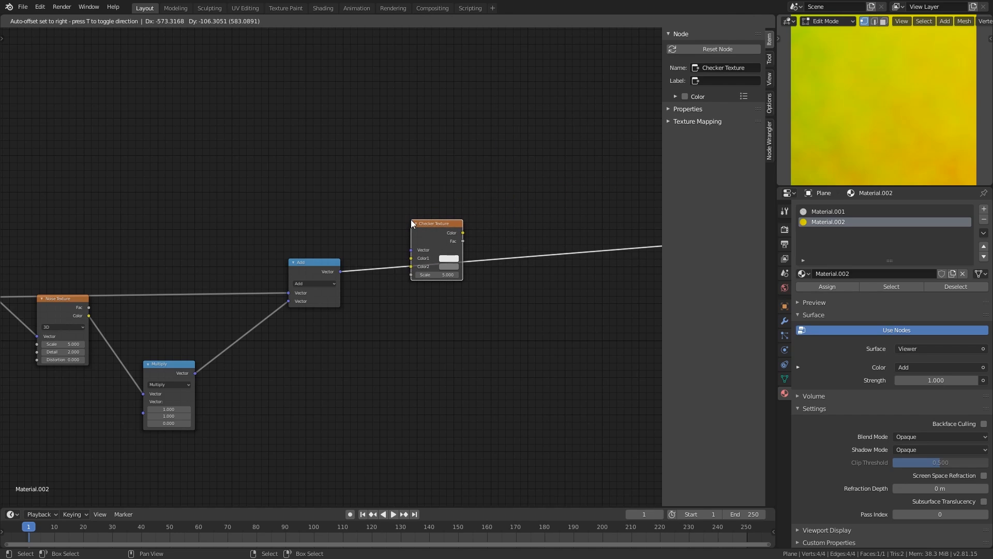
pyautogui.click(410, 219)
pyautogui.moveTo(437, 235); pyautogui.dragTo(431, 264)
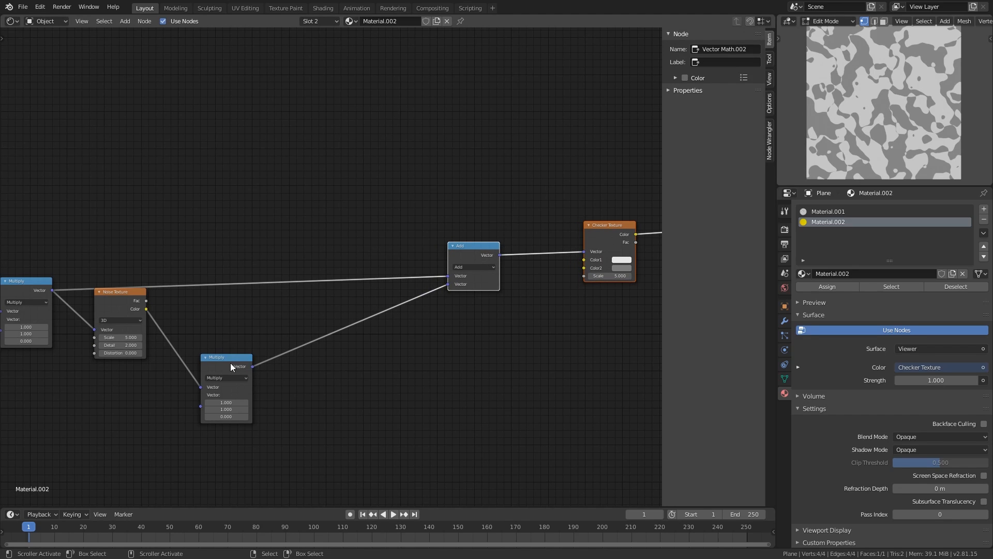
# Step: Duplicate the noise Multiply node onto the link before the Add node and set its X and Y multipliers to 0.050
pyautogui.moveTo(230, 362); pyautogui.dragTo(241, 344)
pyautogui.hotkey('shift', 'd')
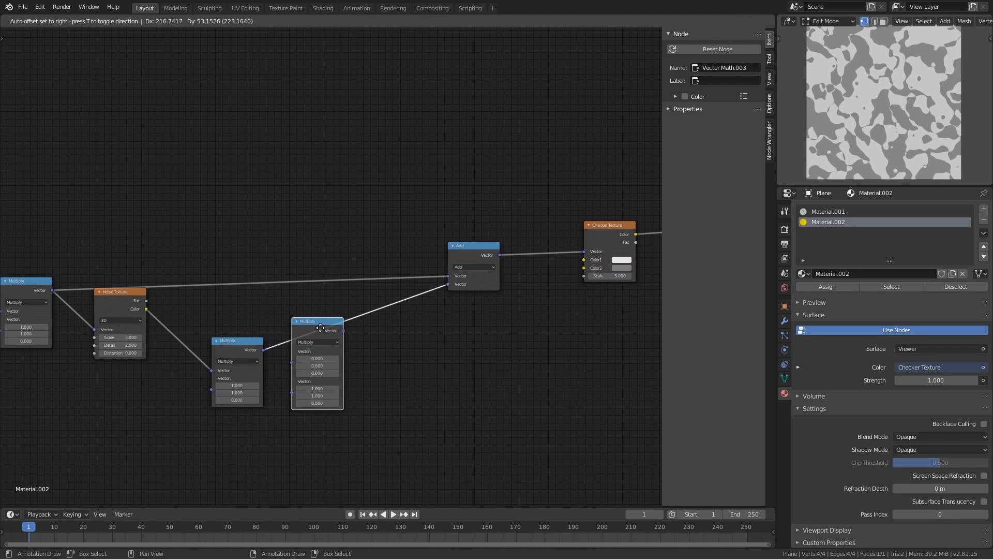
pyautogui.click(341, 370)
pyautogui.moveTo(330, 362); pyautogui.dragTo(331, 368)
pyautogui.write('.0')
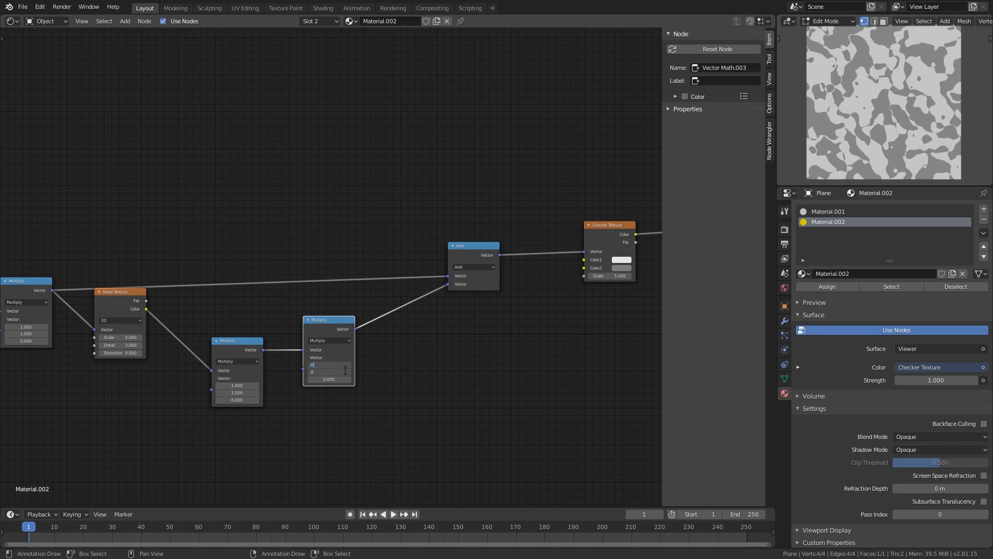
pyautogui.write('5')
pyautogui.press('Return')
pyautogui.scroll(3, 869, 129)
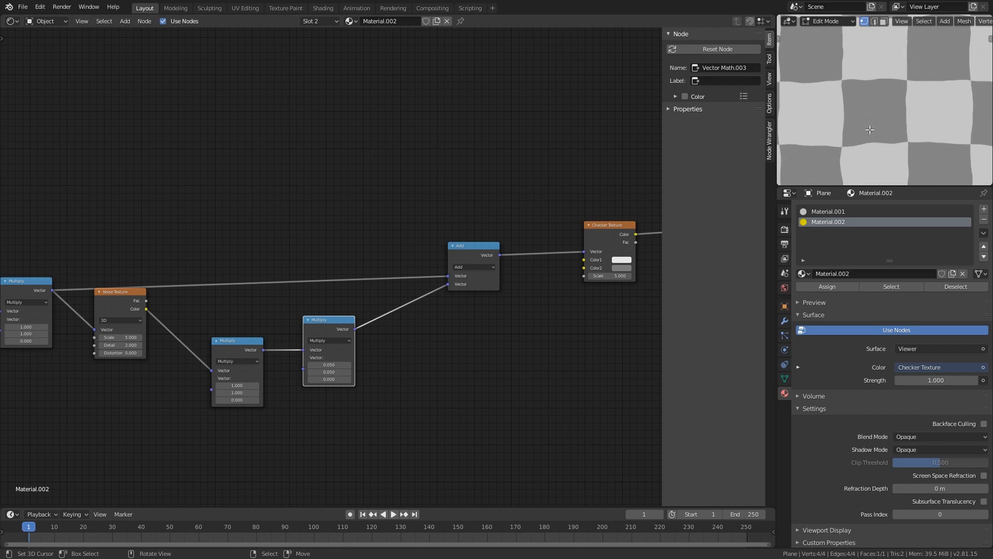
pyautogui.scroll(2, 869, 129)
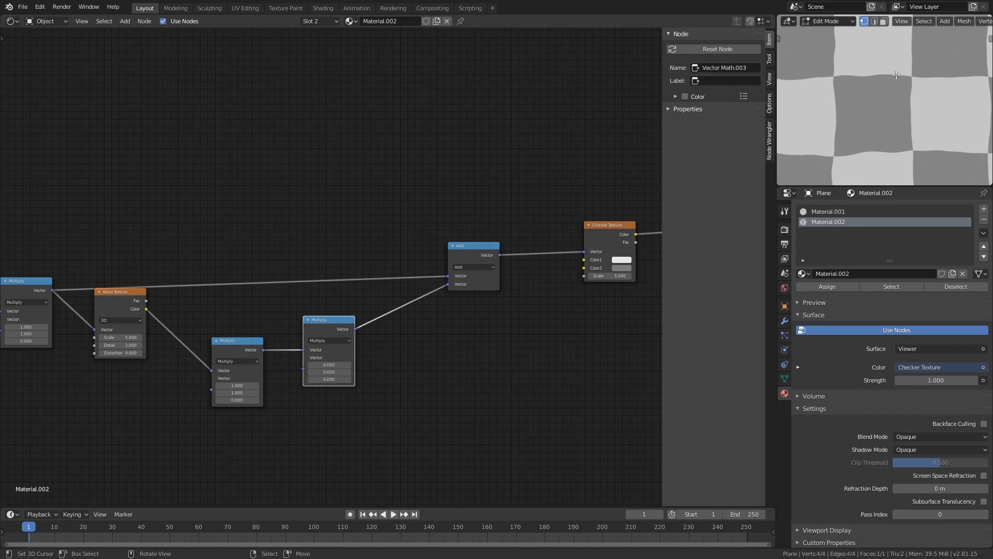
pyautogui.scroll(-3, 907, 75)
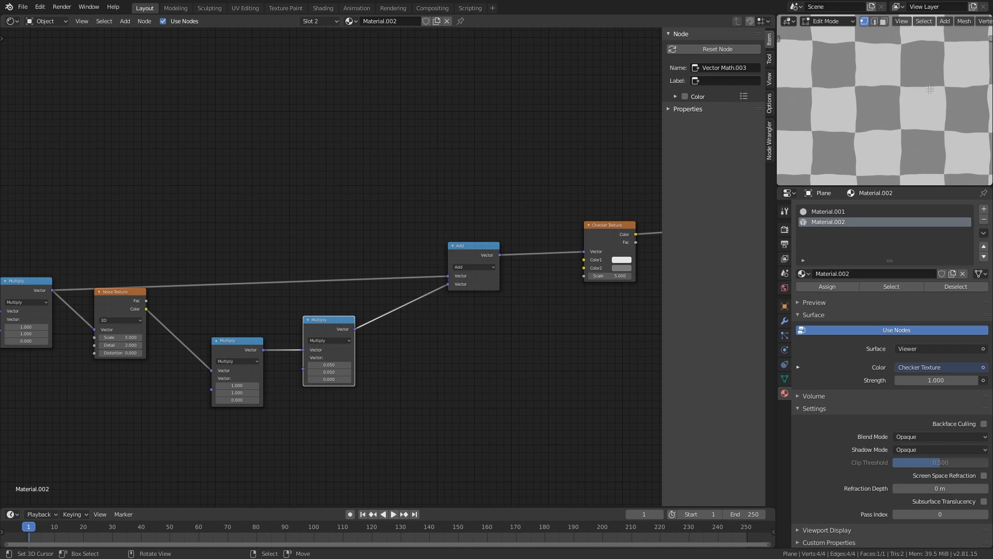
pyautogui.scroll(-2, 813, 166)
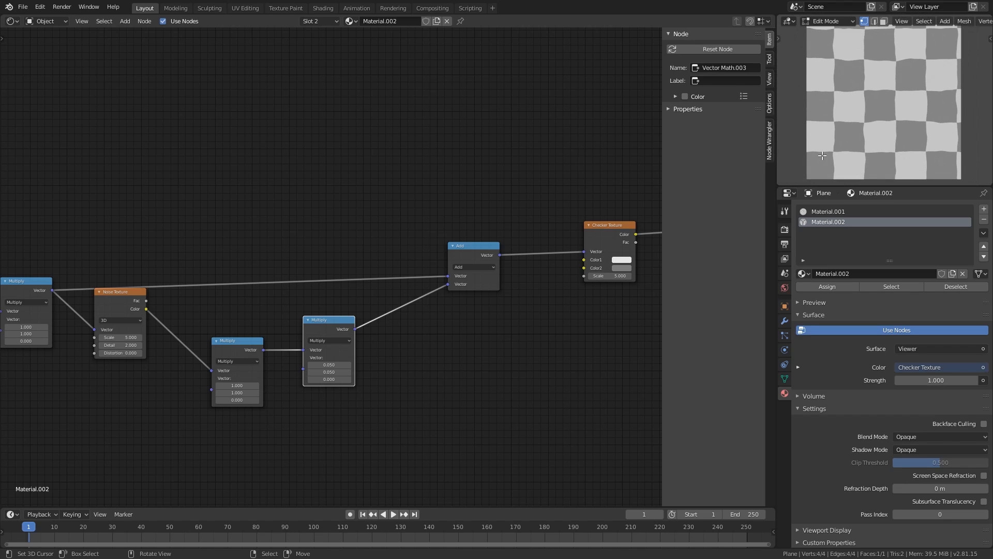
# Step: Add a Value input node and connect it to the second vector input of the Multiply node before Add
pyautogui.hotkey('shift', 'a')
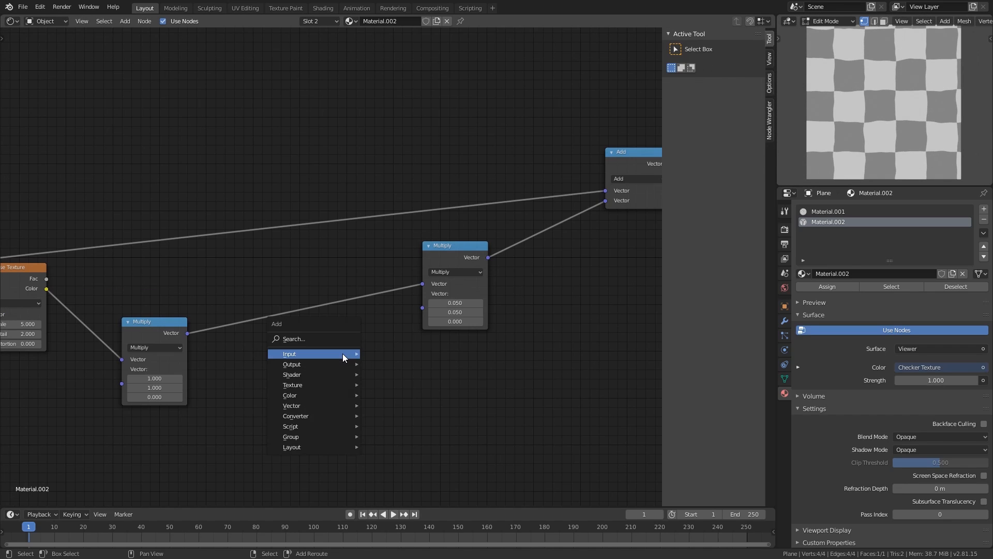
pyautogui.moveTo(324, 356)
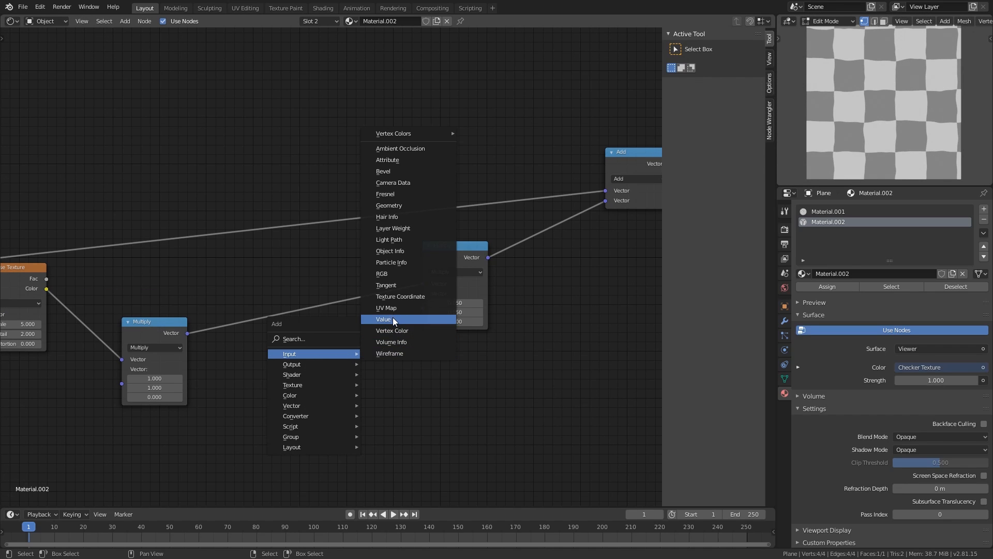
pyautogui.click(393, 318)
pyautogui.click(339, 350)
pyautogui.moveTo(419, 306); pyautogui.dragTo(421, 308)
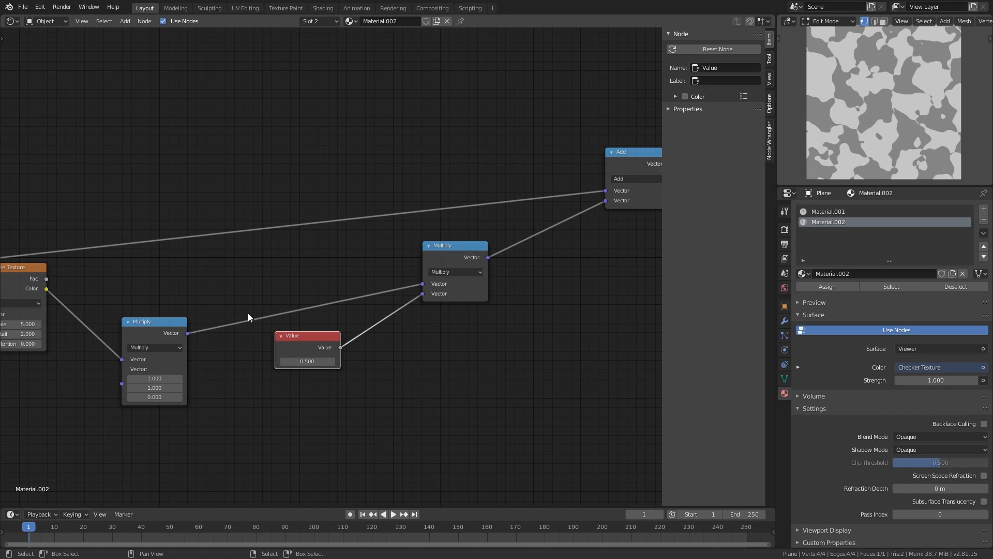
# Step: Adjust the Value node's distortion strength to 0.110
pyautogui.moveTo(316, 361)
pyautogui.mouseDown()
pyautogui.moveTo(257, 362)
pyautogui.moveTo(336, 361)
pyautogui.mouseUp()
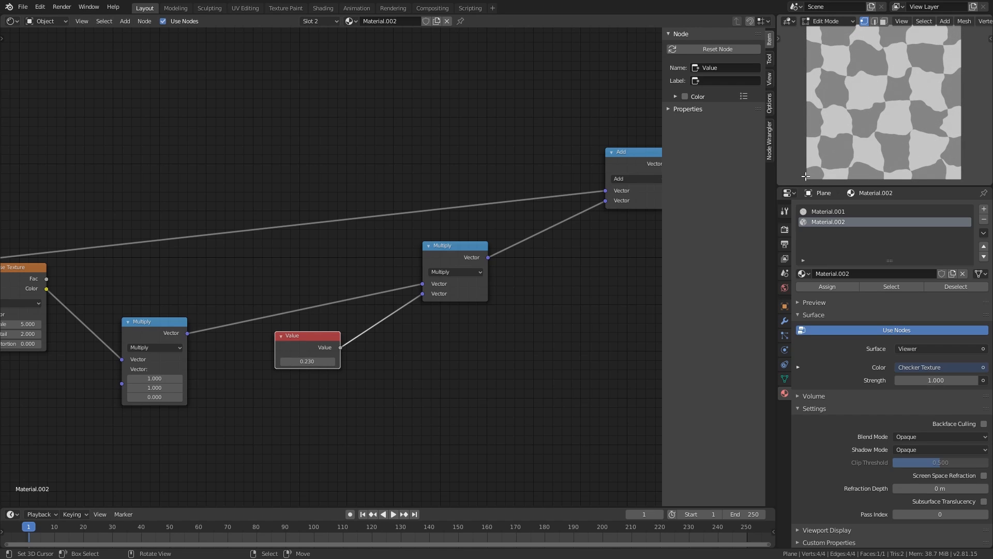
pyautogui.scroll(-1, 912, 92)
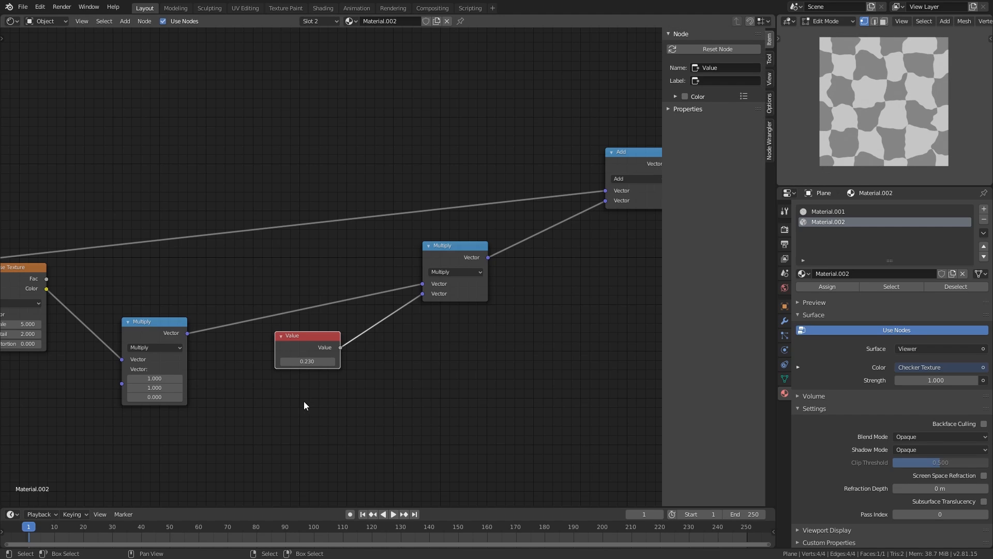
pyautogui.scroll(1, 383, 362)
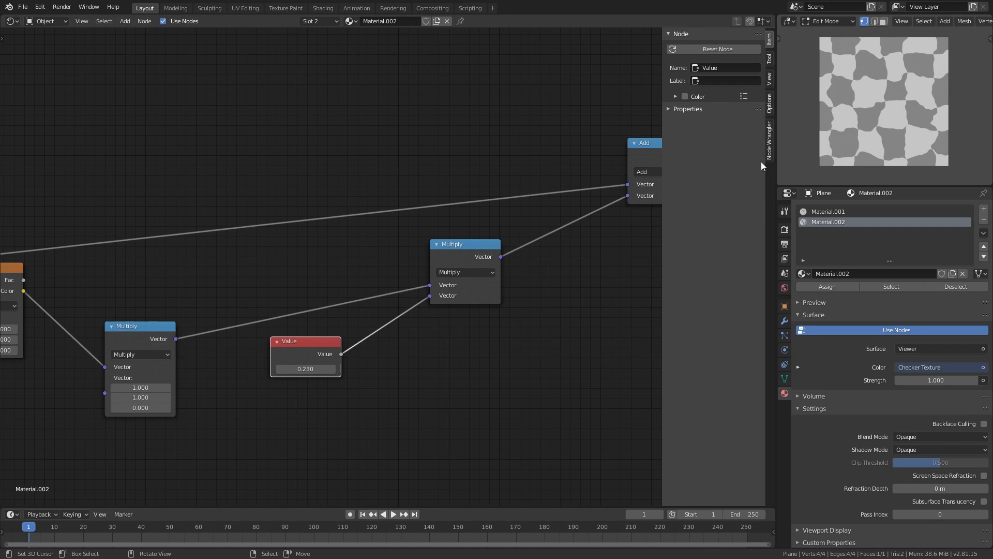
pyautogui.moveTo(305, 369)
pyautogui.mouseDown()
pyautogui.moveTo(269, 369)
pyautogui.moveTo(295, 369)
pyautogui.mouseUp()
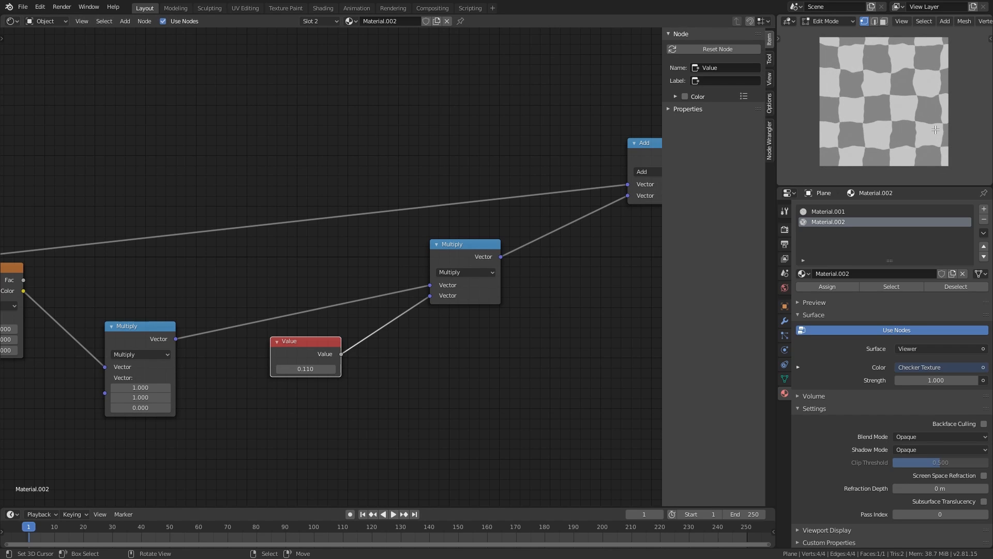
# Step: Move the Value node lower, reposition the Multiply node after the Noise Texture, and preview that Multiply node
pyautogui.moveTo(240, 375); pyautogui.dragTo(327, 371, button='middle')
pyautogui.moveTo(362, 342); pyautogui.dragTo(372, 390)
pyautogui.moveTo(247, 340); pyautogui.dragTo(240, 321)
pyautogui.scroll(2, 310, 323)
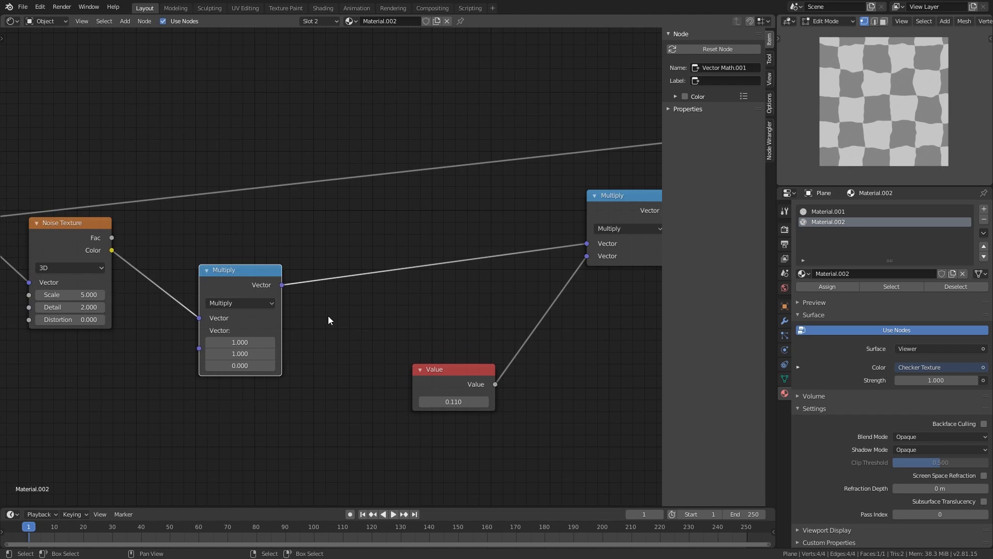
pyautogui.keyDown('ctrl'); pyautogui.keyDown('shift'); pyautogui.click(259, 281); pyautogui.keyUp('shift'); pyautogui.keyUp('ctrl')
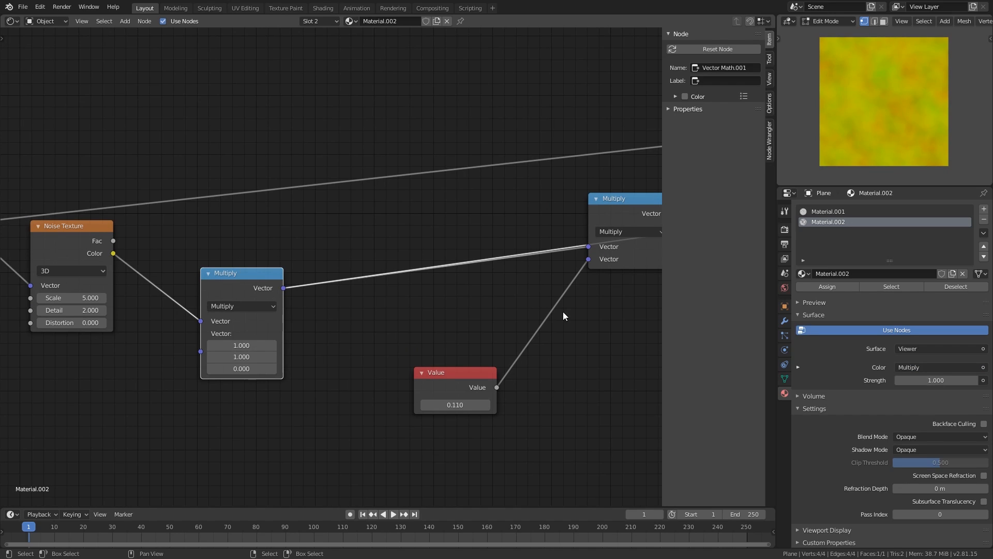
pyautogui.moveTo(480, 374); pyautogui.dragTo(465, 402)
# Step: Inspect the Y component of the noise Multiply node through a temporary Separate XYZ node, and delete that node
pyautogui.hotkey('shift', 'a')
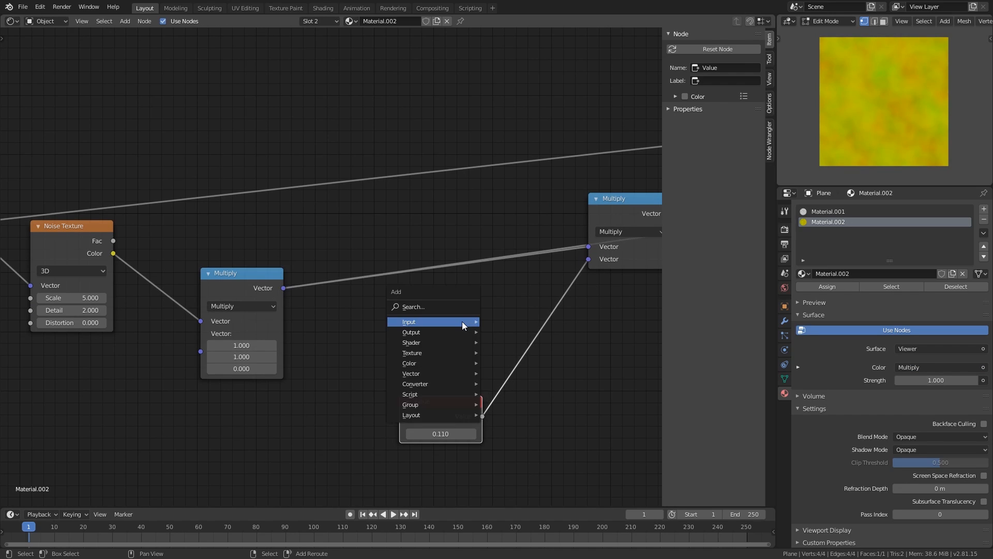
pyautogui.moveTo(445, 383)
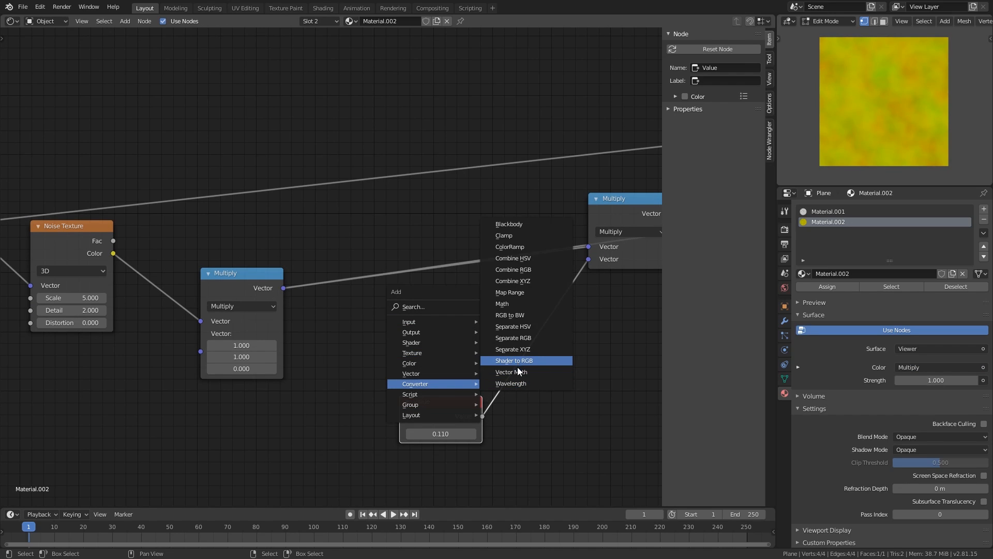
pyautogui.click(517, 349)
pyautogui.click(375, 219)
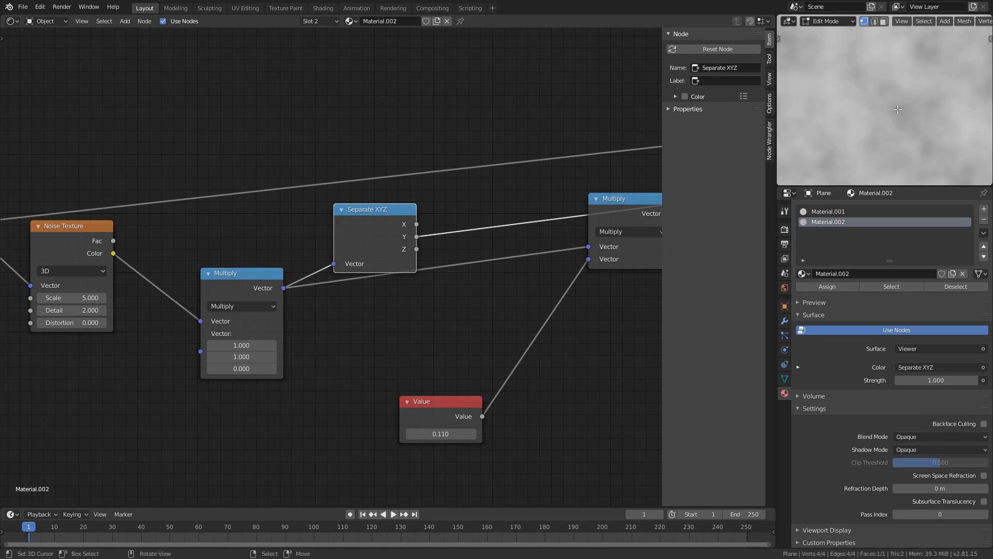
pyautogui.scroll(-2, 864, 118)
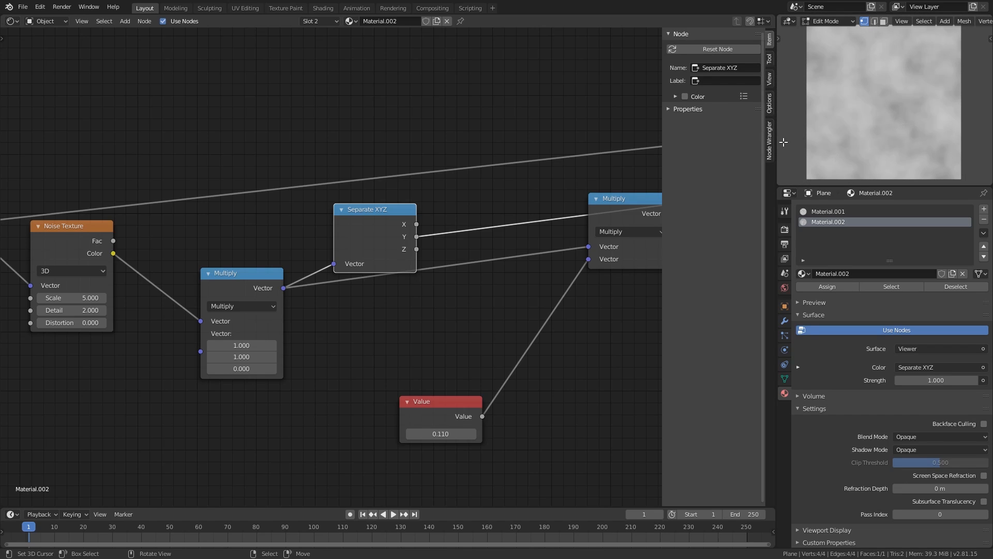
pyautogui.scroll(-2, 836, 148)
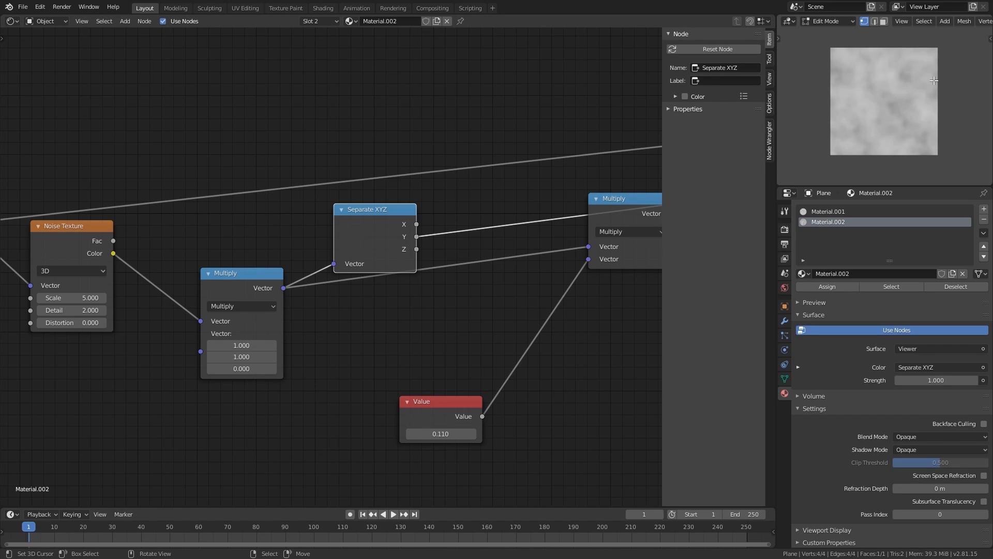
pyautogui.moveTo(387, 245); pyautogui.dragTo(385, 235)
pyautogui.scroll(2, 882, 124)
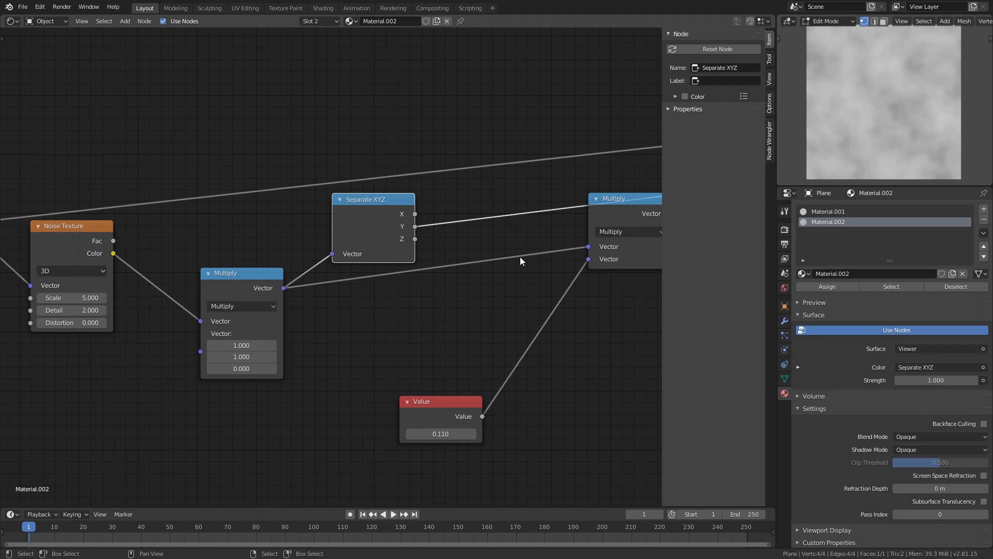
pyautogui.press('x')
# Step: Duplicate the second Multiply node onto the link between the two Multiply nodes and change its operation to Subtract
pyautogui.click(615, 202)
pyautogui.hotkey('shift', 'd')
pyautogui.click(415, 223)
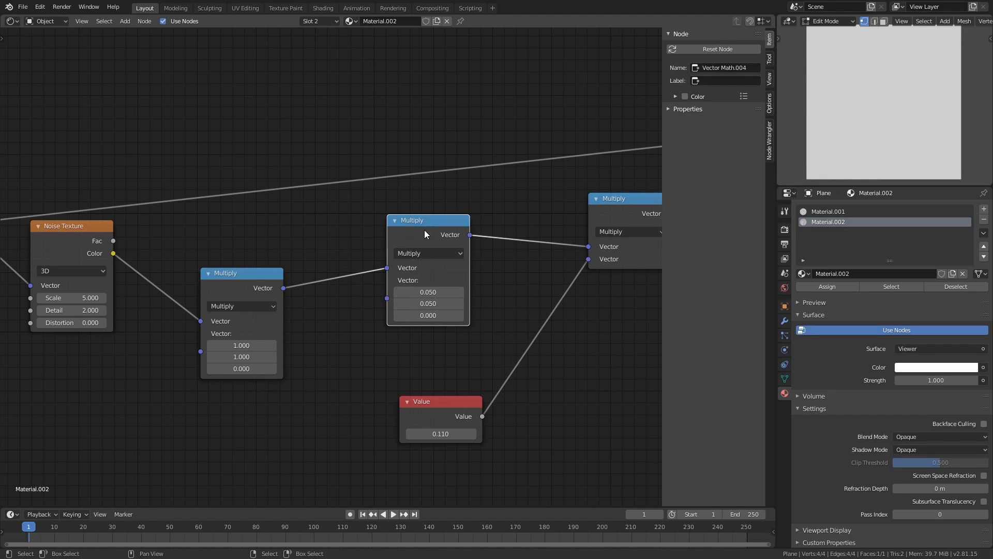
pyautogui.click(424, 253)
pyautogui.click(410, 269)
pyautogui.click(416, 253)
pyautogui.click(416, 279)
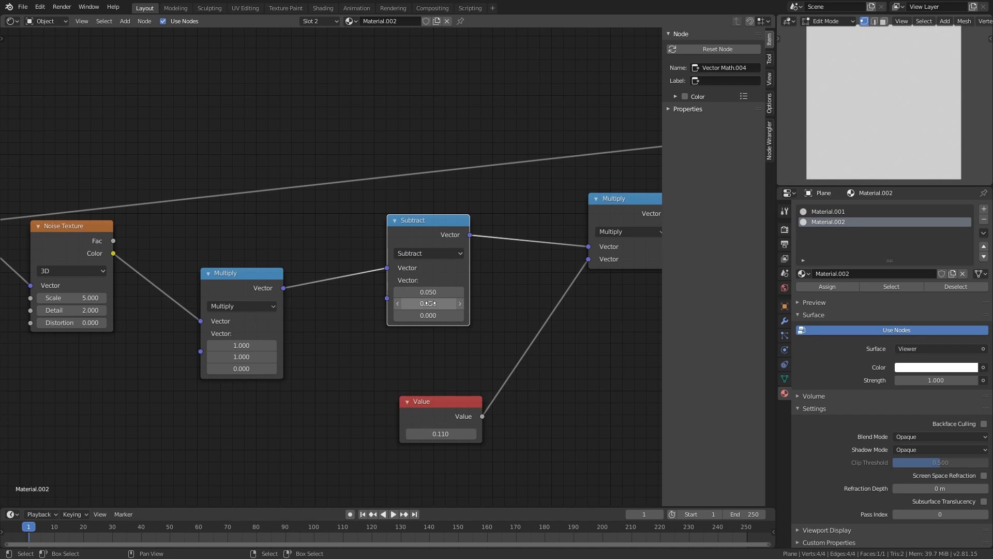
# Step: Set the Subtract node's X and Y to 0.500 and place it right beside the noise Multiply node
pyautogui.click(428, 292)
pyautogui.write('.5')
pyautogui.press('Return')
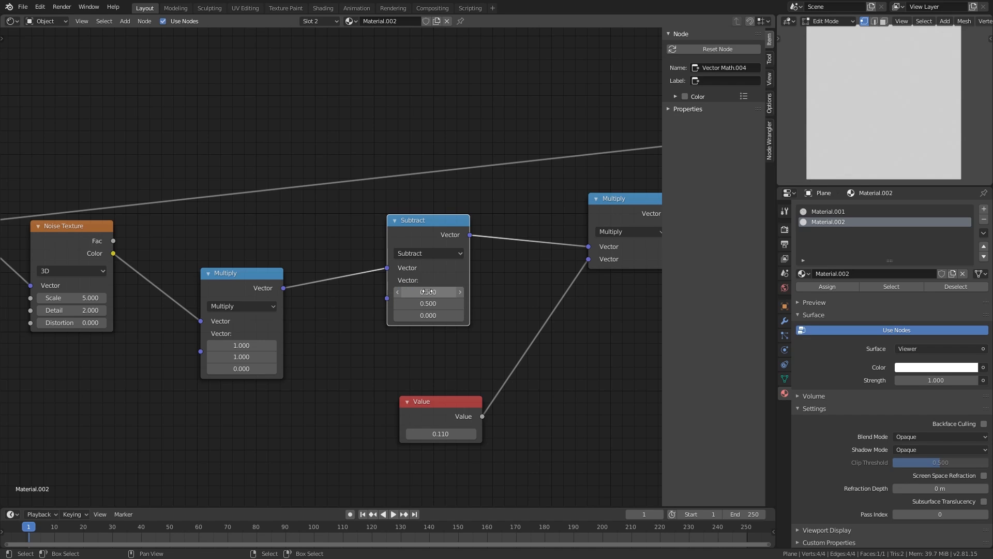
pyautogui.moveTo(437, 226); pyautogui.dragTo(350, 259)
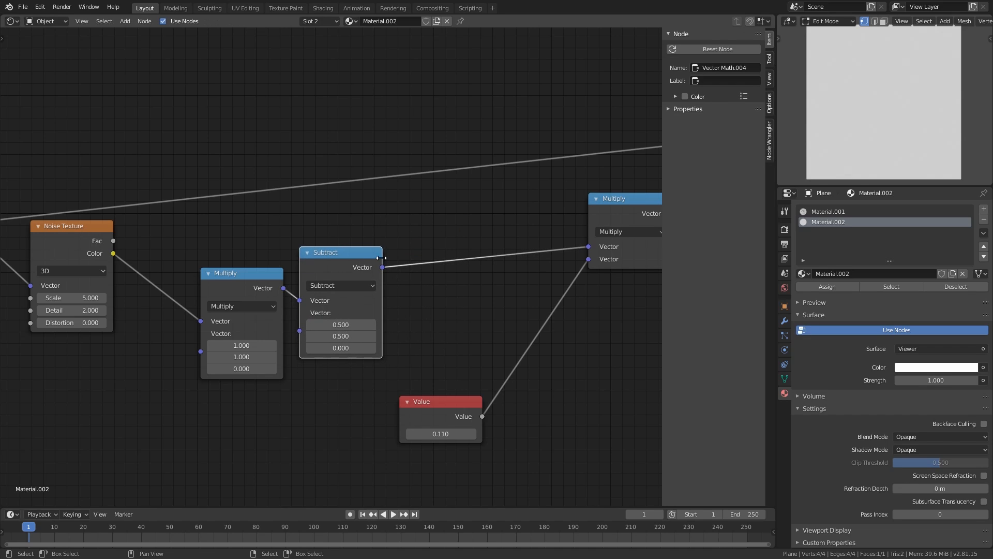
# Step: Inspect the Subtract node's X component through a temporary Separate XYZ node, and delete that node while keeping the links
pyautogui.moveTo(513, 241); pyautogui.dragTo(424, 231, button='middle')
pyautogui.hotkey('shift', 'a')
pyautogui.moveTo(424, 202)
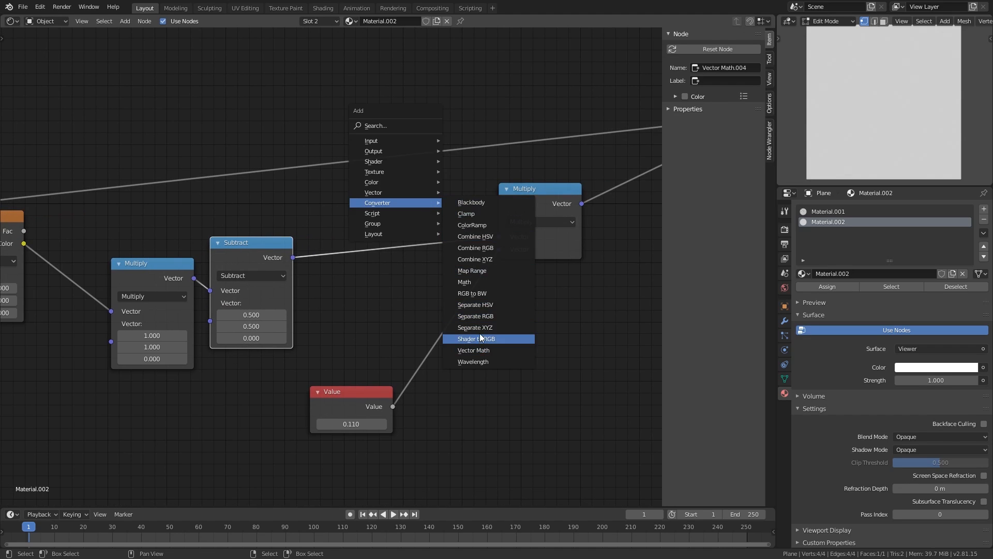
pyautogui.click(480, 329)
pyautogui.click(413, 208)
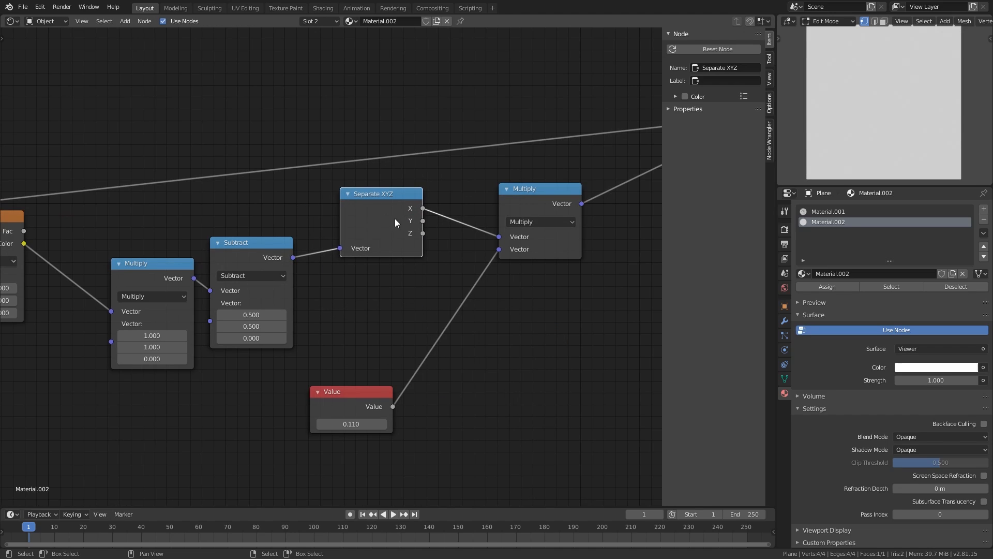
pyautogui.keyDown('ctrl'); pyautogui.keyDown('shift'); pyautogui.click(395, 221); pyautogui.keyUp('shift'); pyautogui.keyUp('ctrl')
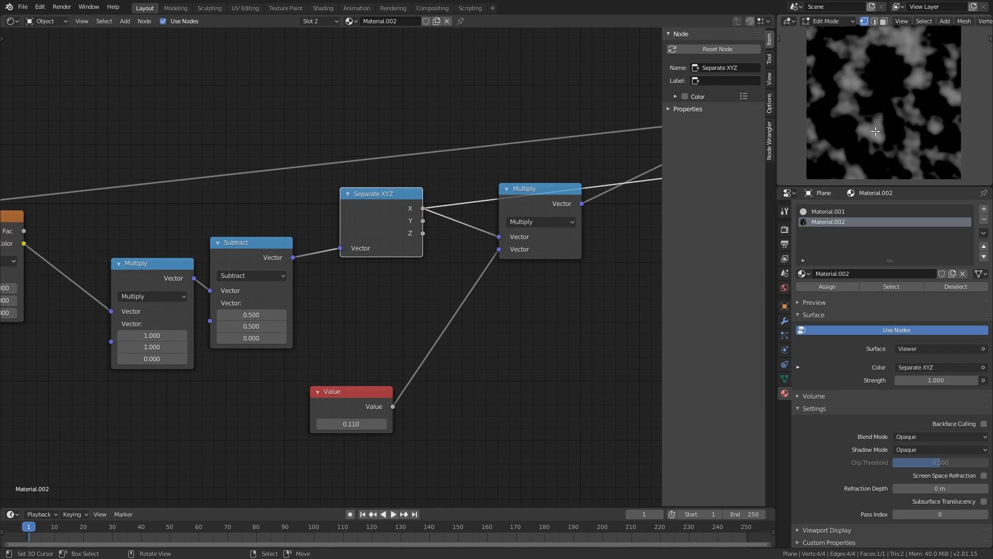
pyautogui.scroll(3, 873, 133)
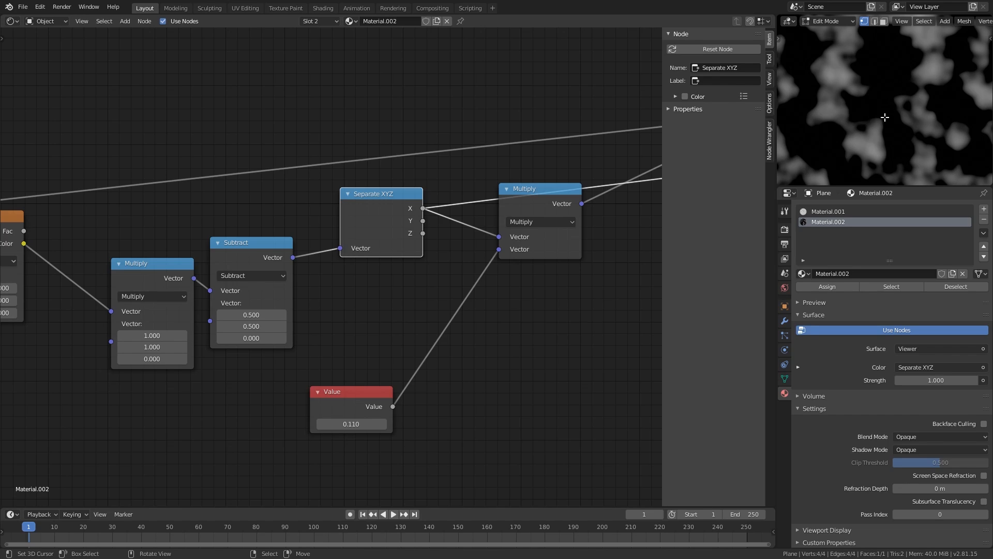
pyautogui.scroll(-6, 893, 97)
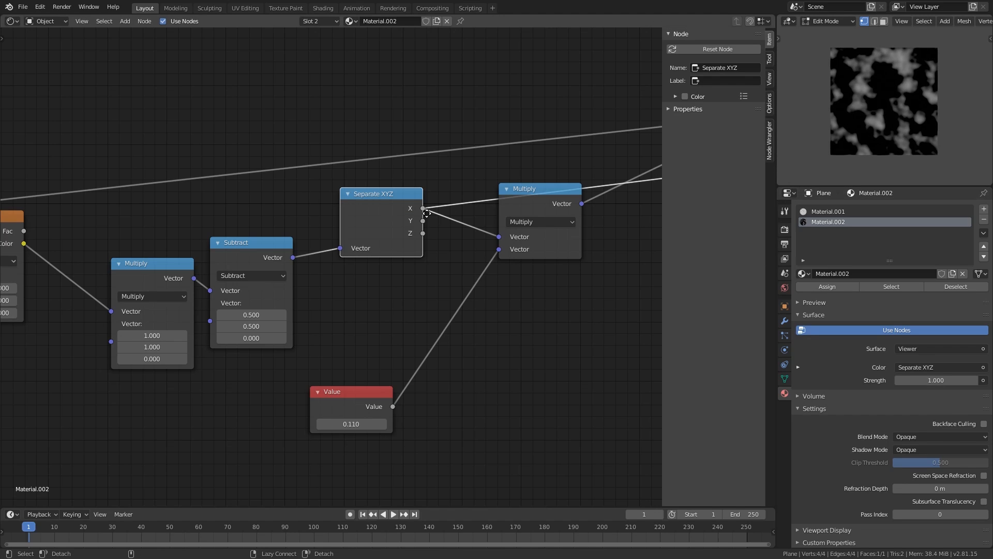
pyautogui.hotkey('ctrl', 'x')
# Step: Reposition the second Multiply node and the Value node, and preview the Checker Texture
pyautogui.moveTo(554, 196); pyautogui.dragTo(535, 208)
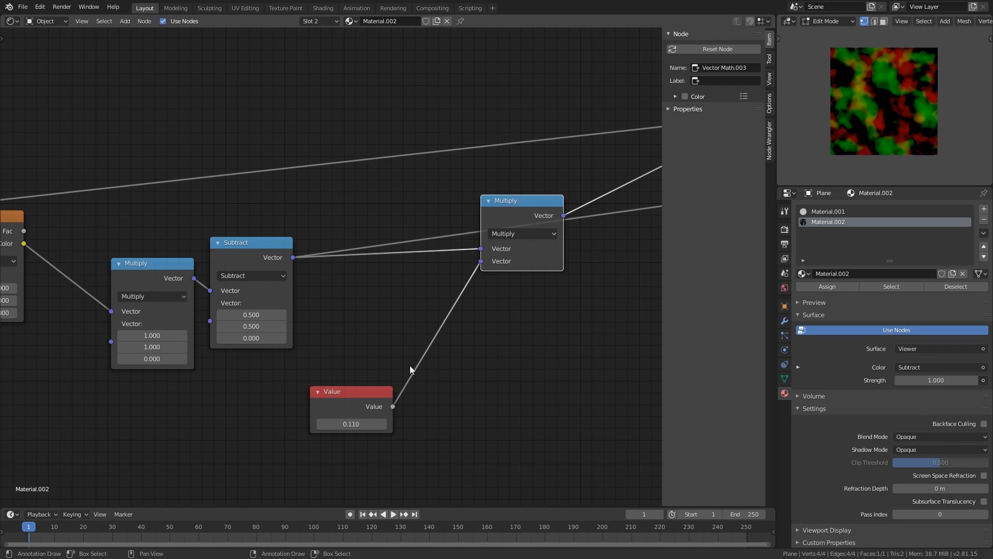
pyautogui.moveTo(384, 404); pyautogui.dragTo(350, 404)
pyautogui.scroll(-1, 572, 223)
pyautogui.moveTo(573, 219); pyautogui.dragTo(316, 285, button='middle')
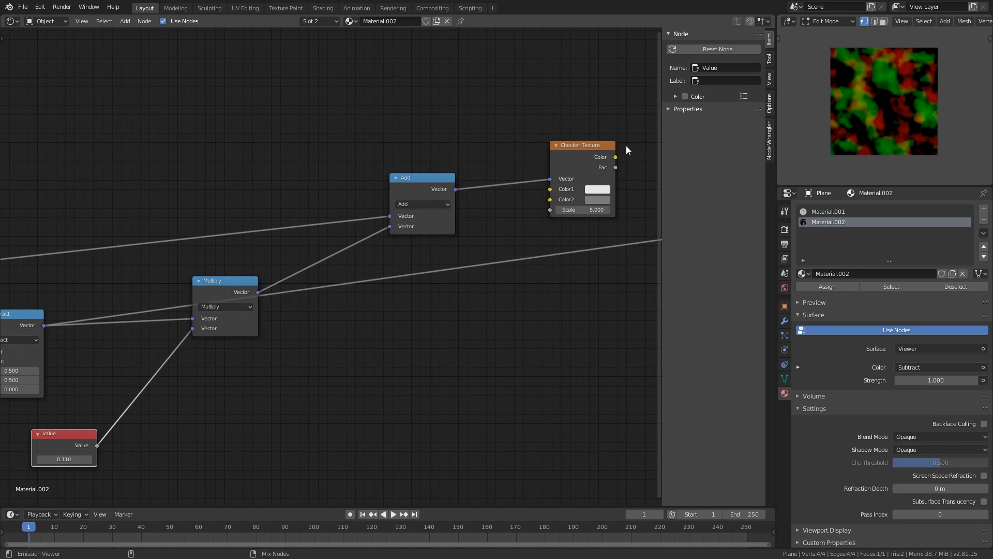
pyautogui.keyDown('ctrl'); pyautogui.keyDown('shift'); pyautogui.click(586, 156); pyautogui.keyUp('shift'); pyautogui.keyUp('ctrl')
# Step: Set the Value node to 0.190 to distort the checker pattern more strongly
pyautogui.moveTo(376, 281); pyautogui.dragTo(430, 252, button='middle')
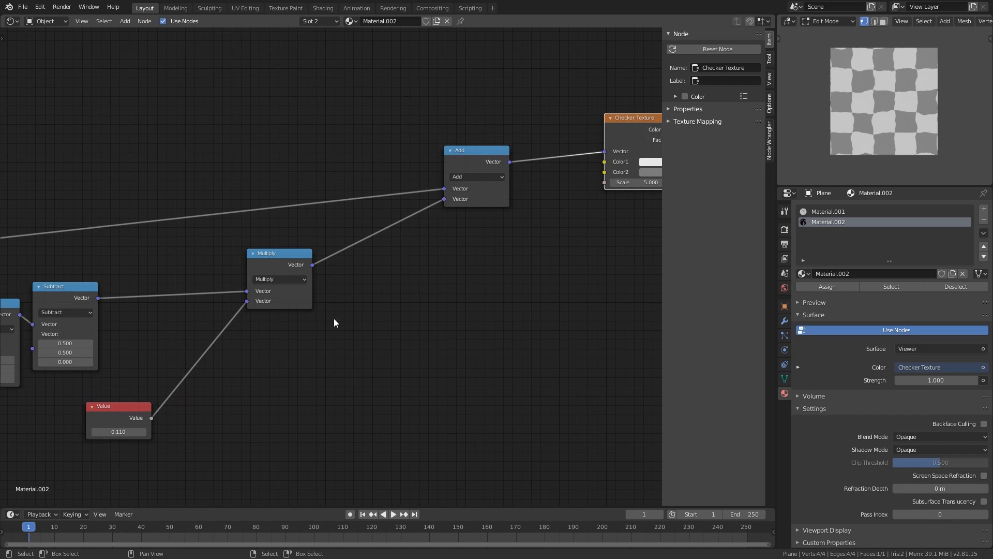
pyautogui.moveTo(206, 365); pyautogui.dragTo(269, 325, button='middle')
pyautogui.scroll(6, 202, 334)
pyautogui.moveTo(202, 338); pyautogui.dragTo(345, 268, button='middle')
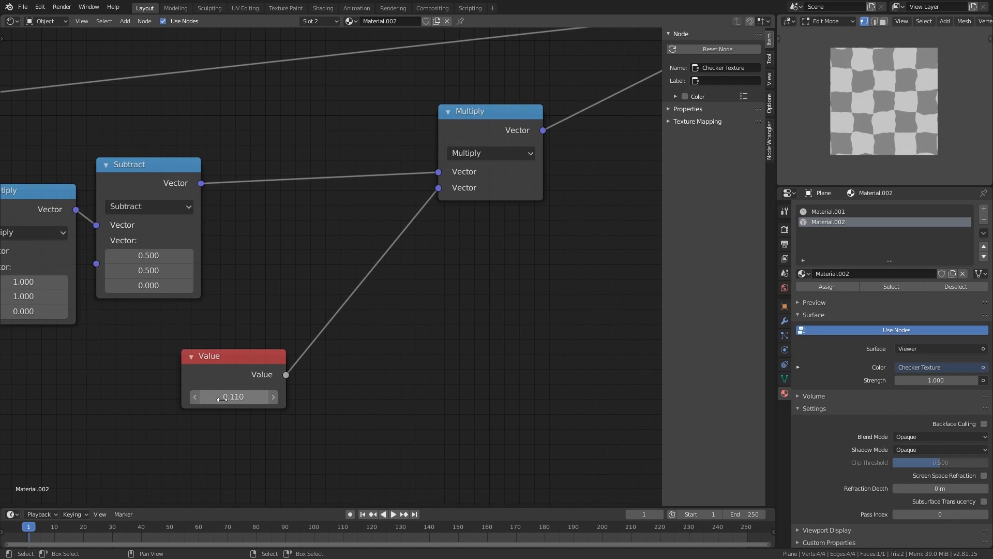
pyautogui.moveTo(228, 398); pyautogui.dragTo(139, 398)
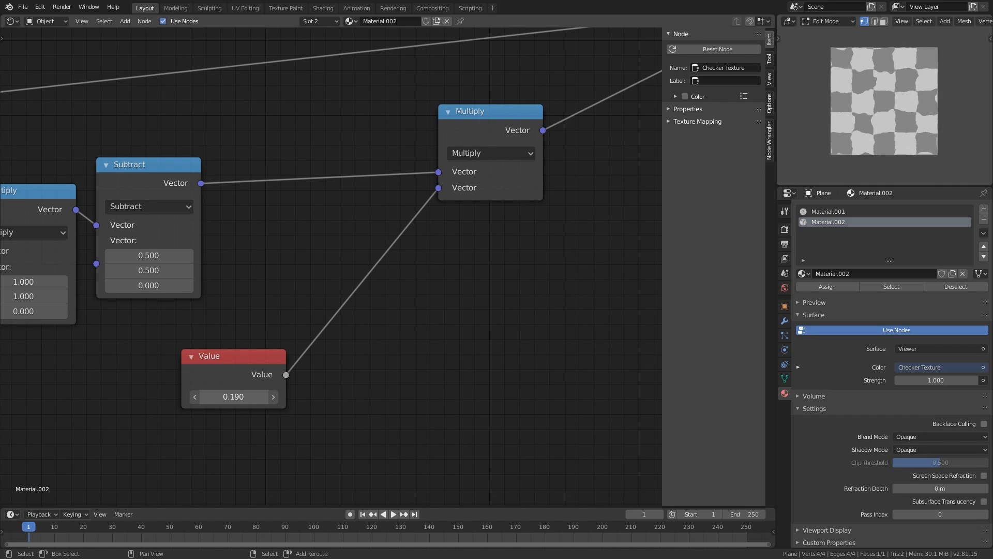
# Step: Raise the Value node to 3.060 and set the Noise Texture's Scale to 16.100
pyautogui.moveTo(77, 398); pyautogui.dragTo(202, 396)
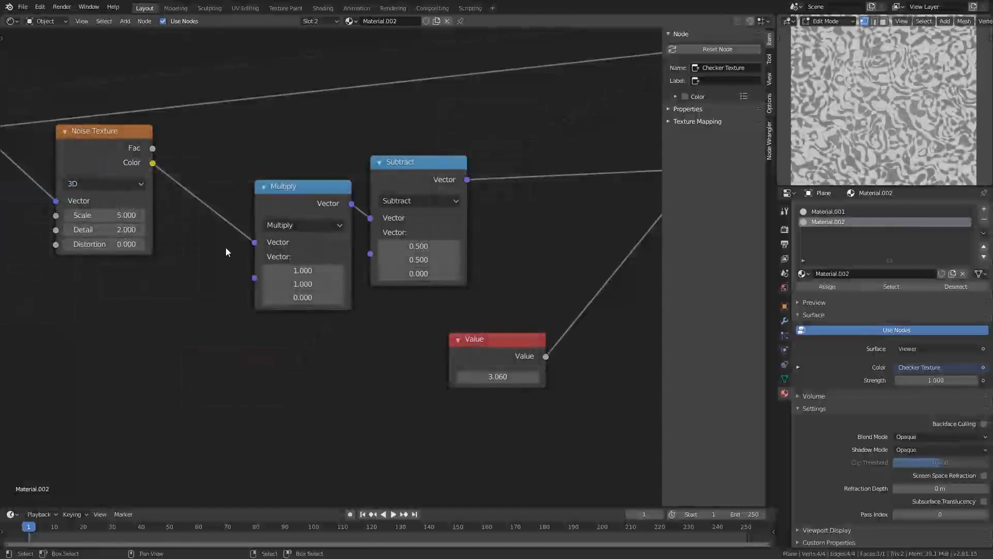
pyautogui.moveTo(226, 247); pyautogui.dragTo(401, 266, button='middle')
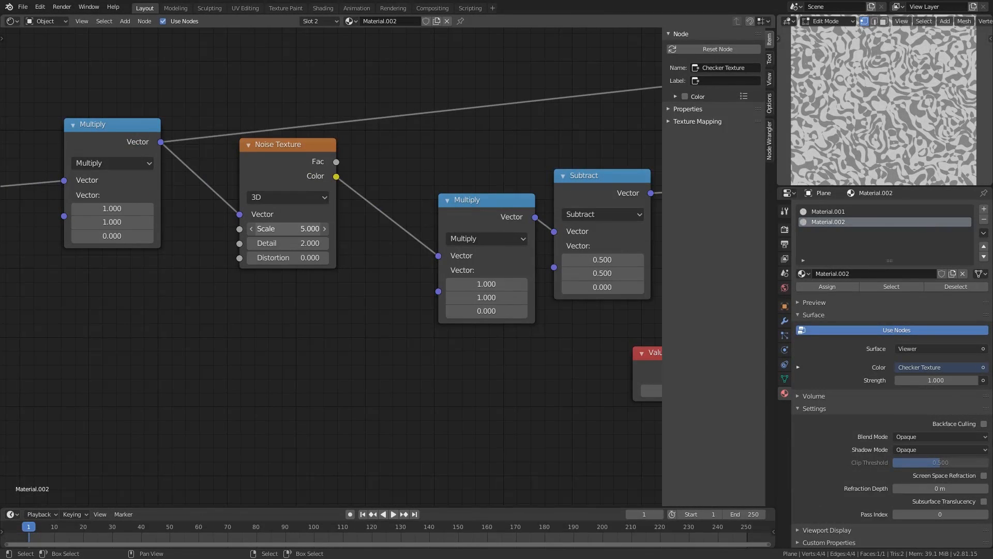
pyautogui.moveTo(288, 229); pyautogui.dragTo(565, 228)
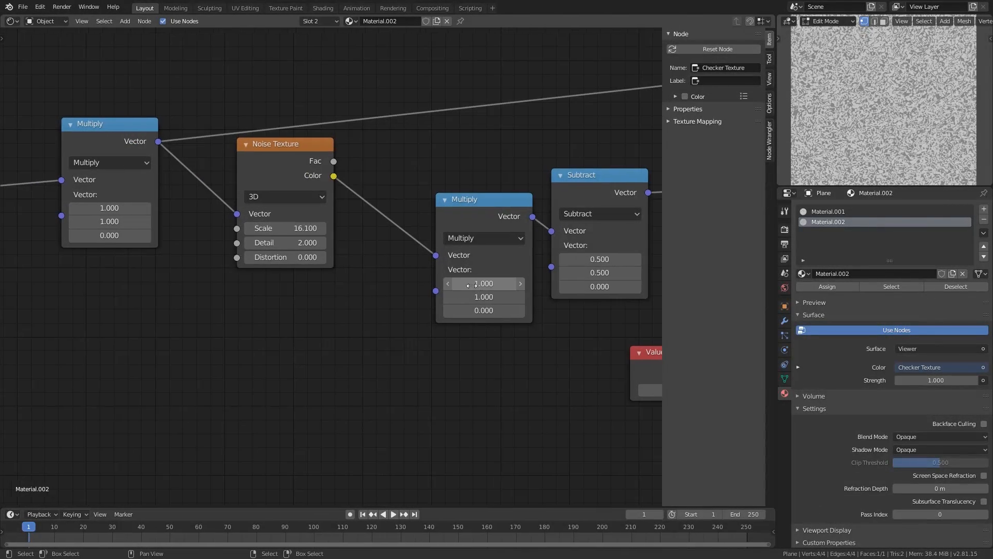
# Step: Reduce the distortion strength by setting the Value node to 0.340
pyautogui.scroll(-3, 472, 285)
pyautogui.moveTo(514, 297); pyautogui.dragTo(281, 261, button='middle')
pyautogui.moveTo(400, 261); pyautogui.dragTo(350, 253, button='middle')
pyautogui.scroll(4, 346, 255)
pyautogui.moveTo(366, 344); pyautogui.dragTo(289, 344)
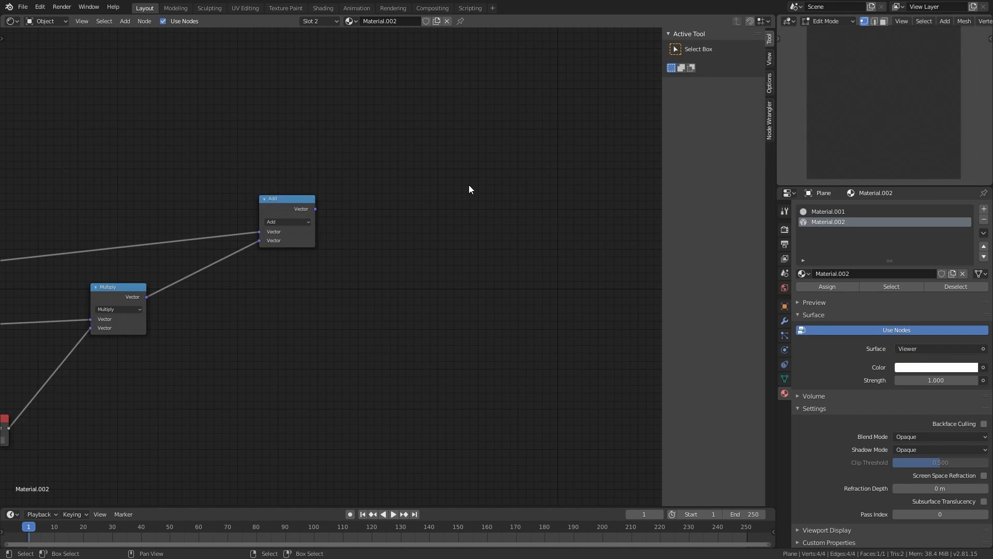
# Step: Replace the Checker Texture with a Voronoi Texture fed by the Add node's vector, and preview its distance output
pyautogui.hotkey('shift', 'a')
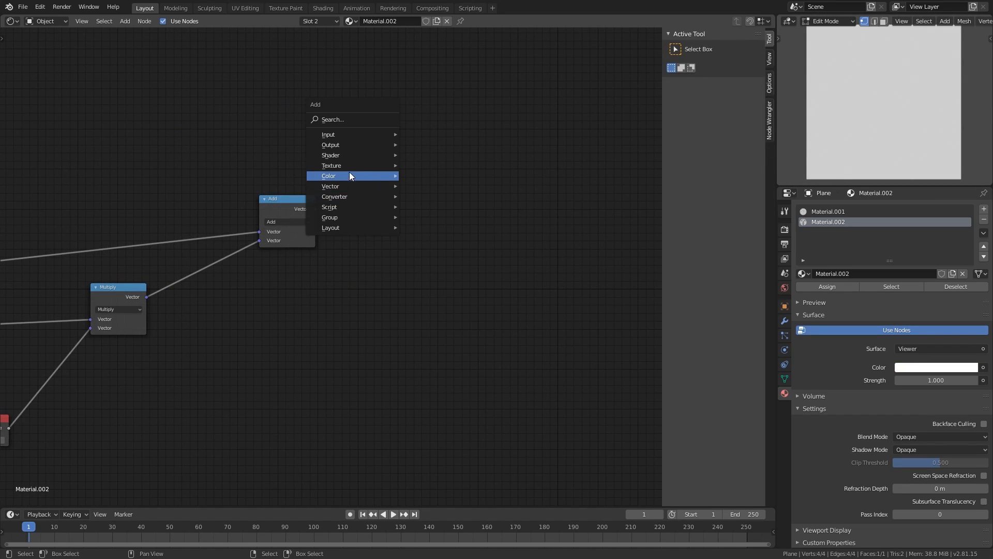
pyautogui.moveTo(377, 164)
pyautogui.click(437, 317)
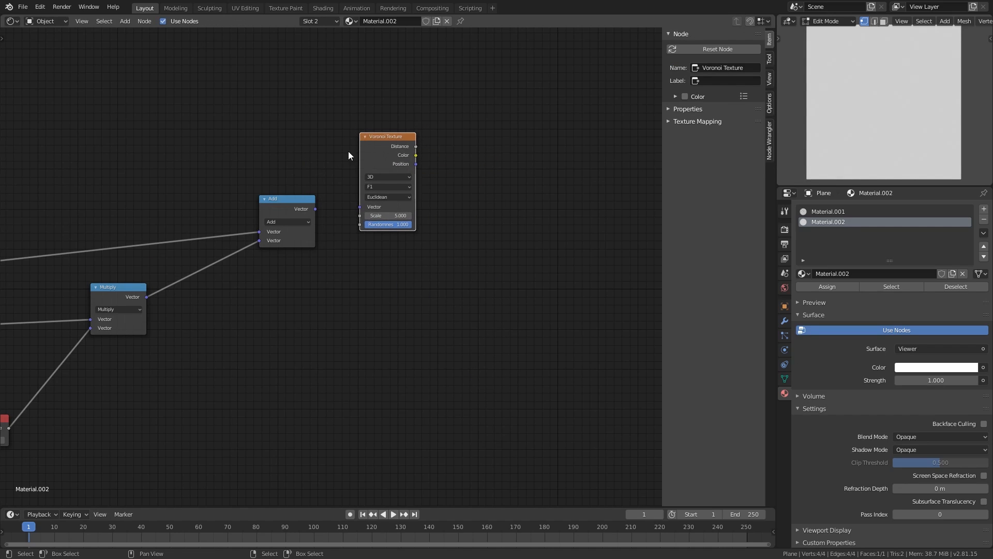
pyautogui.moveTo(315, 208); pyautogui.dragTo(361, 207)
pyautogui.keyDown('ctrl'); pyautogui.keyDown('shift'); pyautogui.click(385, 145); pyautogui.keyUp('shift'); pyautogui.keyUp('ctrl')
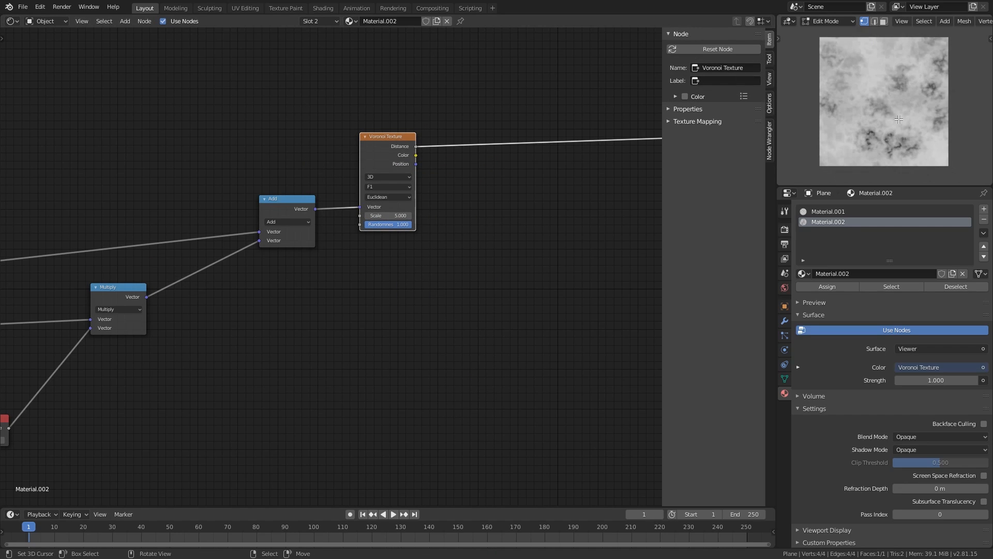
# Step: Shift the Value node slightly and set it to 0.060 to weaken the distortion of the Voronoi Texture
pyautogui.scroll(3, 879, 101)
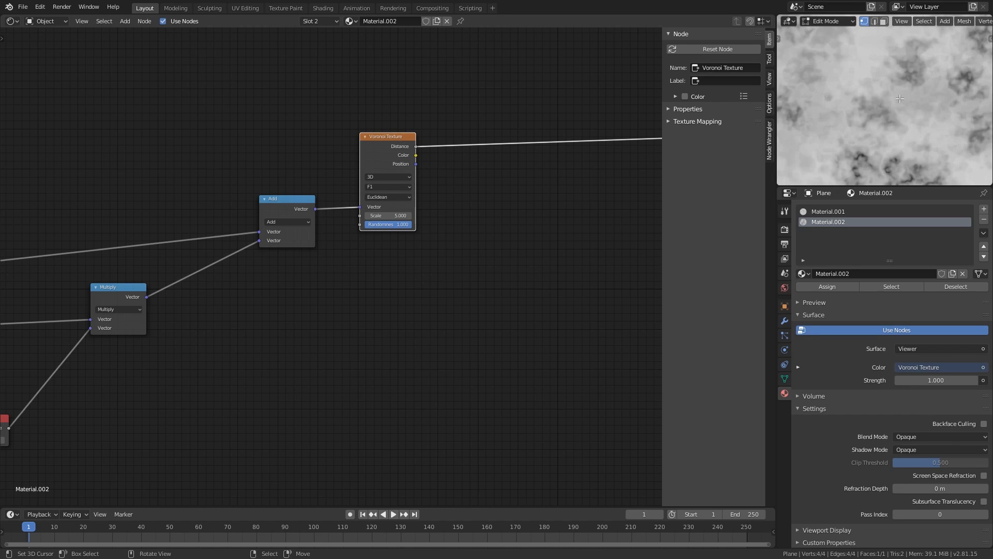
pyautogui.moveTo(325, 305); pyautogui.dragTo(490, 194, button='middle')
pyautogui.moveTo(277, 245); pyautogui.dragTo(387, 232, button='middle')
pyautogui.scroll(-2, 387, 232)
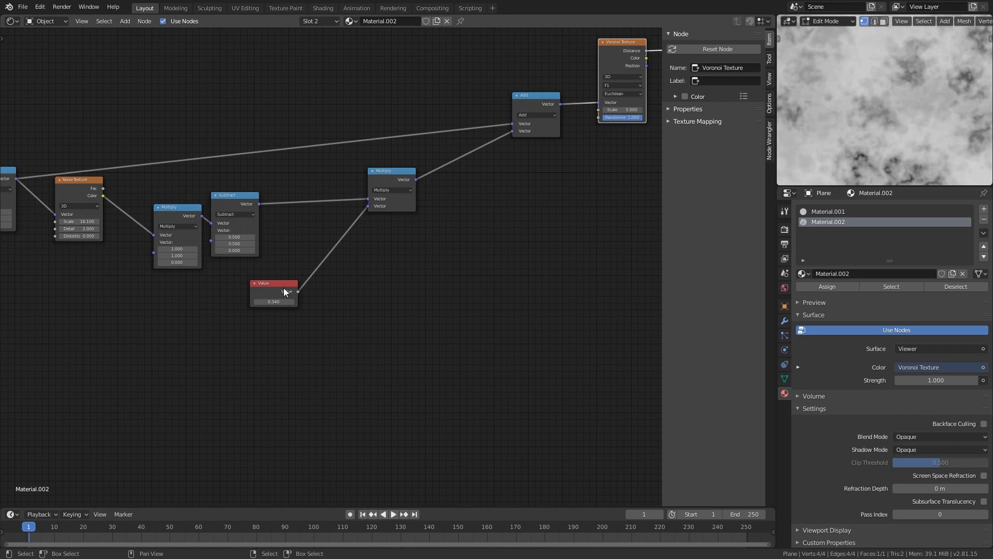
pyautogui.moveTo(283, 291); pyautogui.dragTo(268, 294)
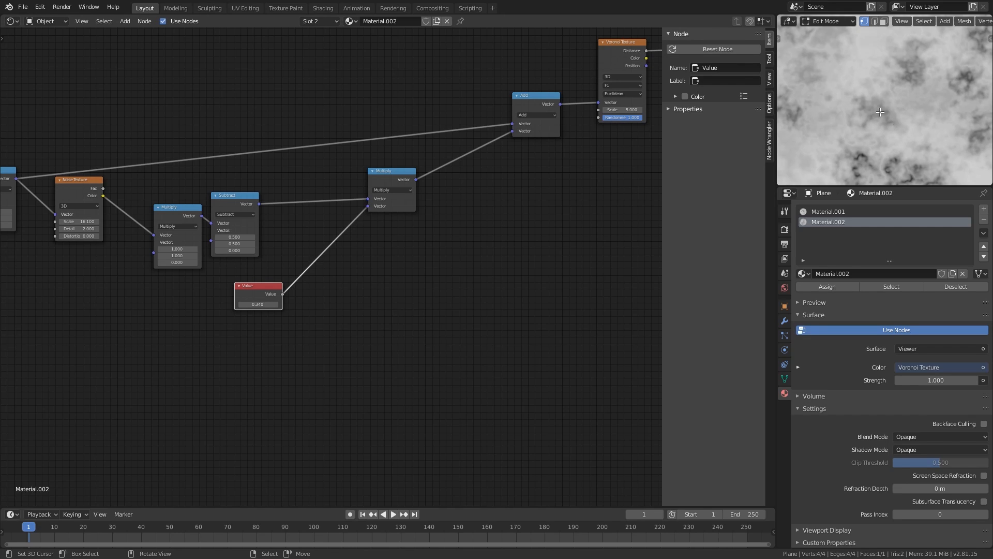
pyautogui.click(616, 103)
pyautogui.moveTo(618, 122); pyautogui.dragTo(386, 233, button='middle')
pyautogui.scroll(-2, 385, 233)
pyautogui.moveTo(98, 368); pyautogui.dragTo(328, 299, button='middle')
pyautogui.scroll(3, 327, 299)
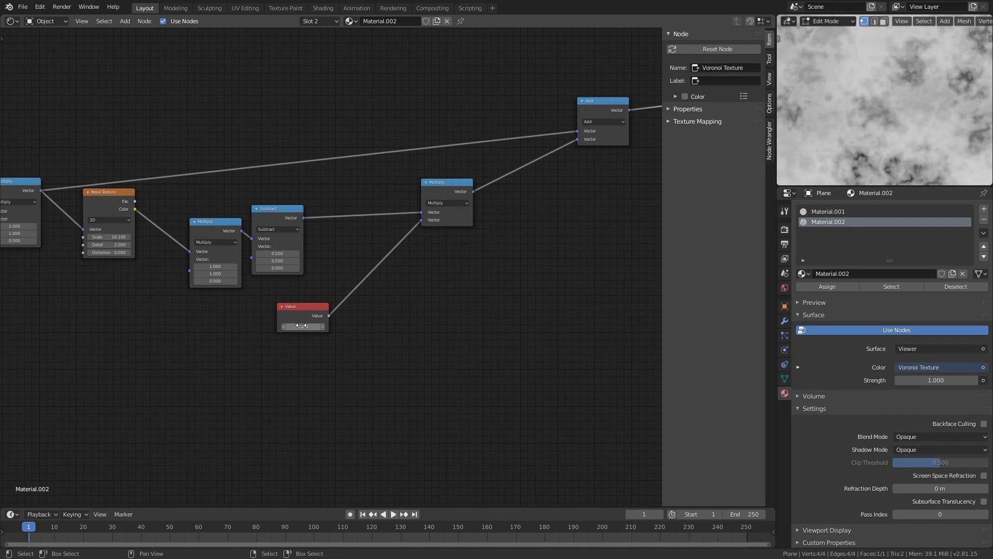
pyautogui.moveTo(301, 326); pyautogui.dragTo(303, 326)
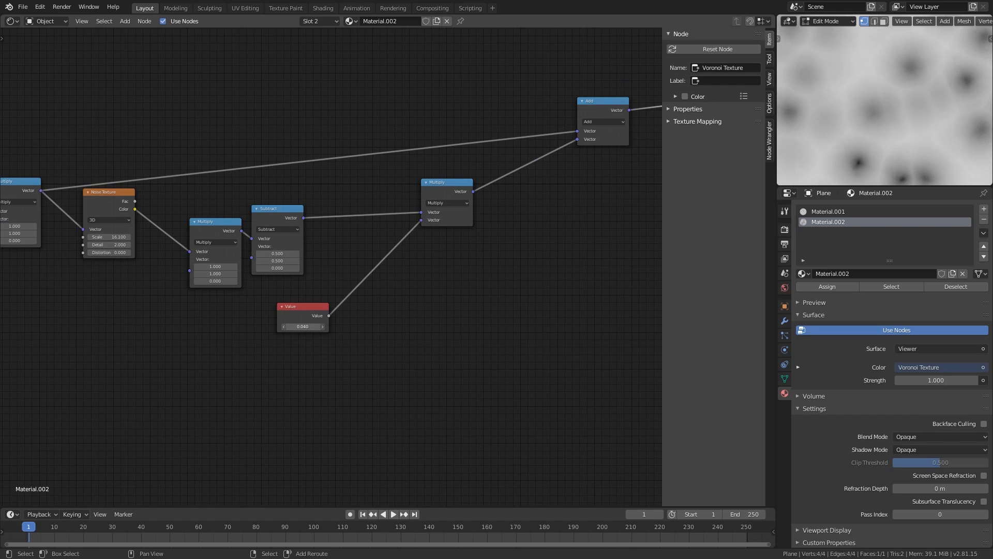
# Step: Examine the Voronoi preview and trace the distortion node chain back to the Texture Coordinate node
pyautogui.scroll(-4, 883, 105)
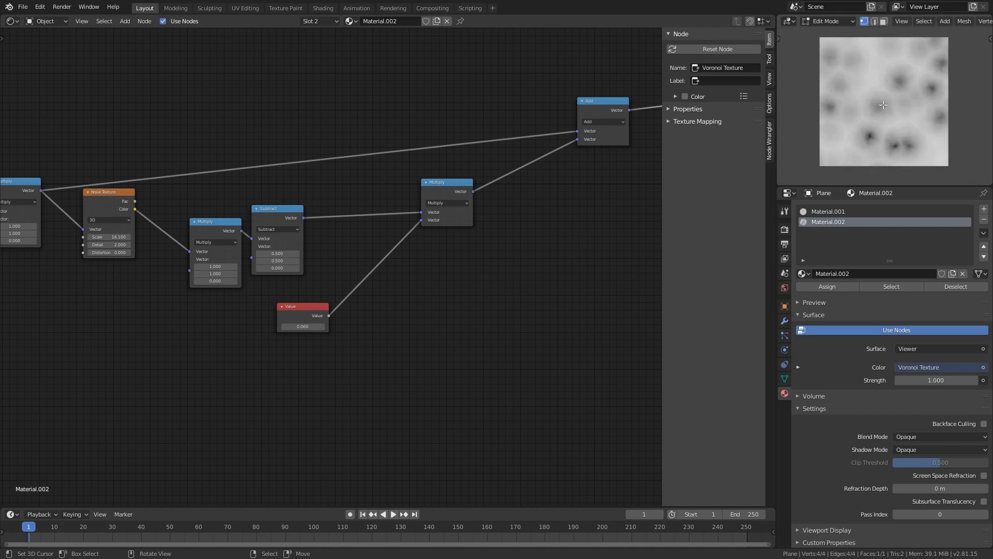
pyautogui.scroll(5, 886, 129)
pyautogui.moveTo(557, 189); pyautogui.dragTo(360, 234, button='middle')
pyautogui.scroll(-1, 556, 185)
pyautogui.moveTo(559, 185); pyautogui.dragTo(301, 288, button='middle')
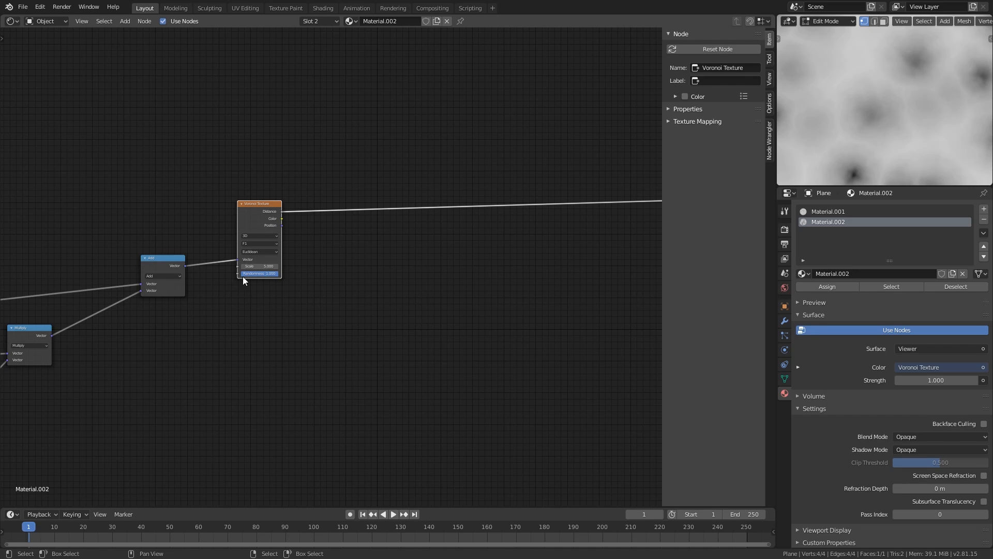
pyautogui.moveTo(243, 276); pyautogui.dragTo(493, 140, button='middle')
pyautogui.scroll(-1, 479, 170)
pyautogui.moveTo(111, 245); pyautogui.dragTo(244, 248, button='middle')
pyautogui.scroll(2, 229, 188)
pyautogui.moveTo(229, 187); pyautogui.dragTo(332, 196, button='middle')
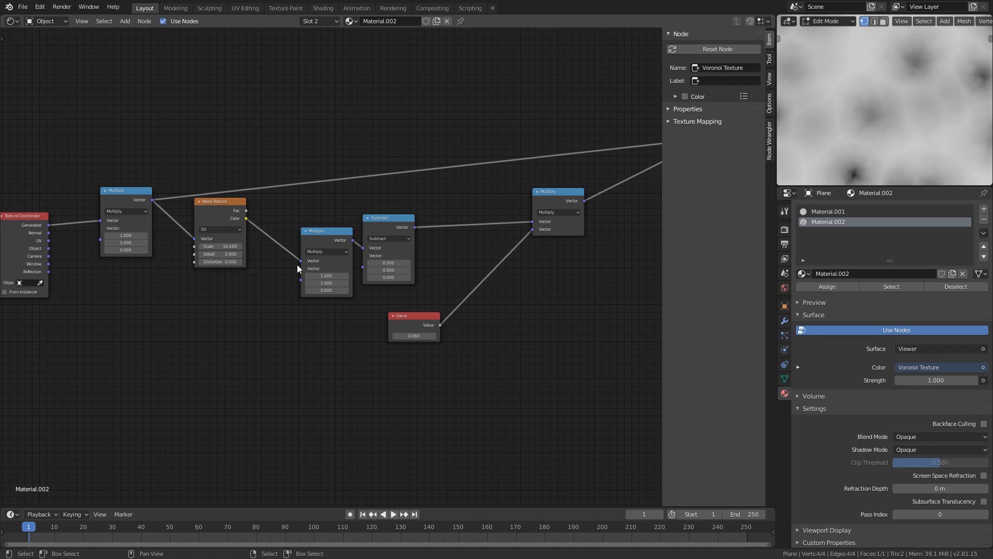
# Step: Delete the Multiply node after the Noise Texture while keeping the links, and move the Subtract node beside the Noise Texture
pyautogui.moveTo(314, 237); pyautogui.dragTo(295, 309)
pyautogui.press('x')
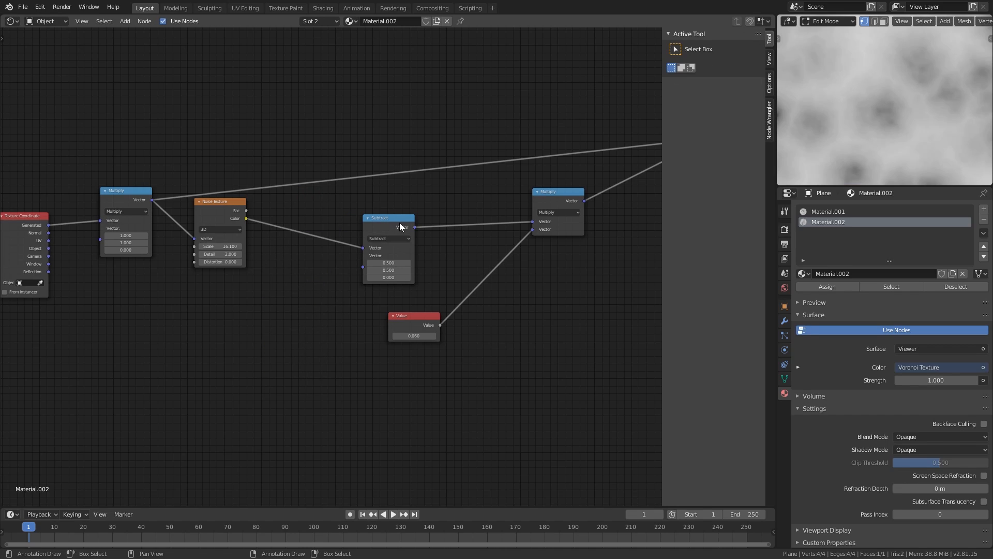
pyautogui.moveTo(400, 226); pyautogui.dragTo(324, 227)
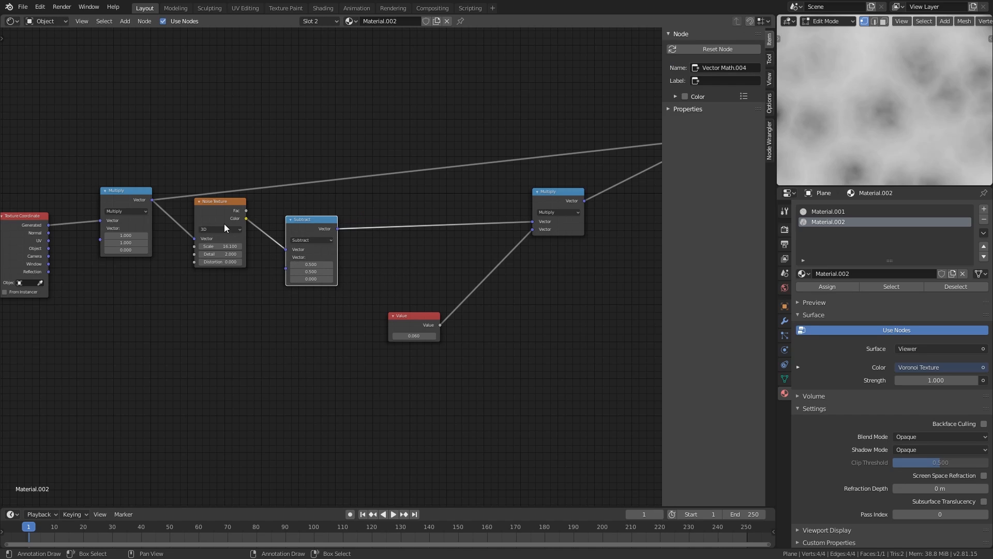
# Step: Tidy the chain by placing the Value node close to the remaining scaling Multiply node and nudging the Multiply and Add nodes
pyautogui.moveTo(384, 221); pyautogui.dragTo(230, 222, button='middle')
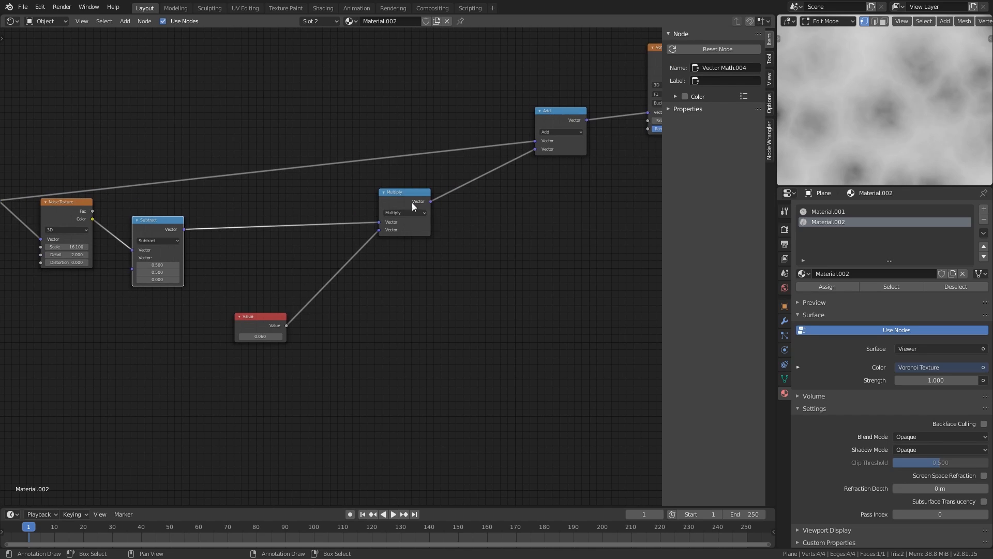
pyautogui.moveTo(413, 203); pyautogui.dragTo(408, 207)
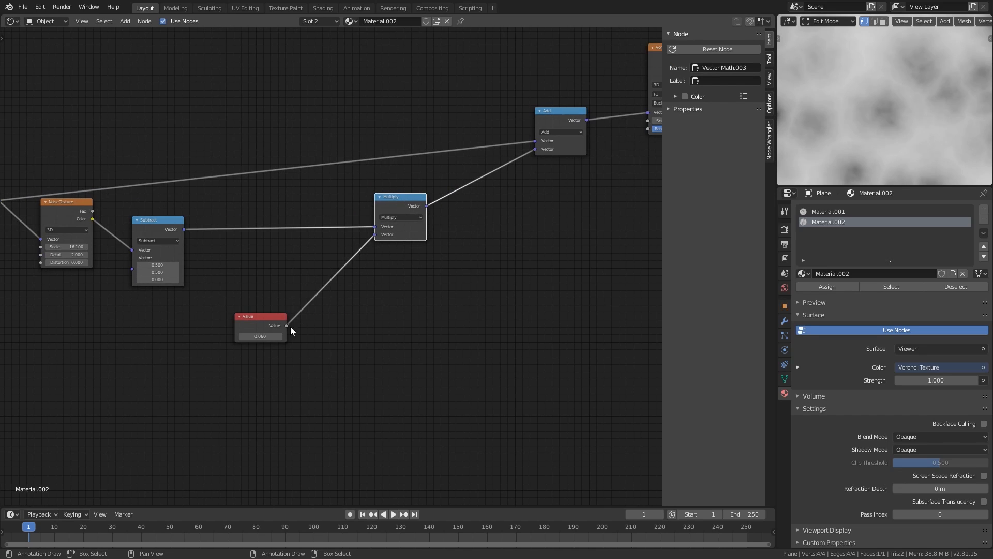
pyautogui.moveTo(282, 315); pyautogui.dragTo(320, 243)
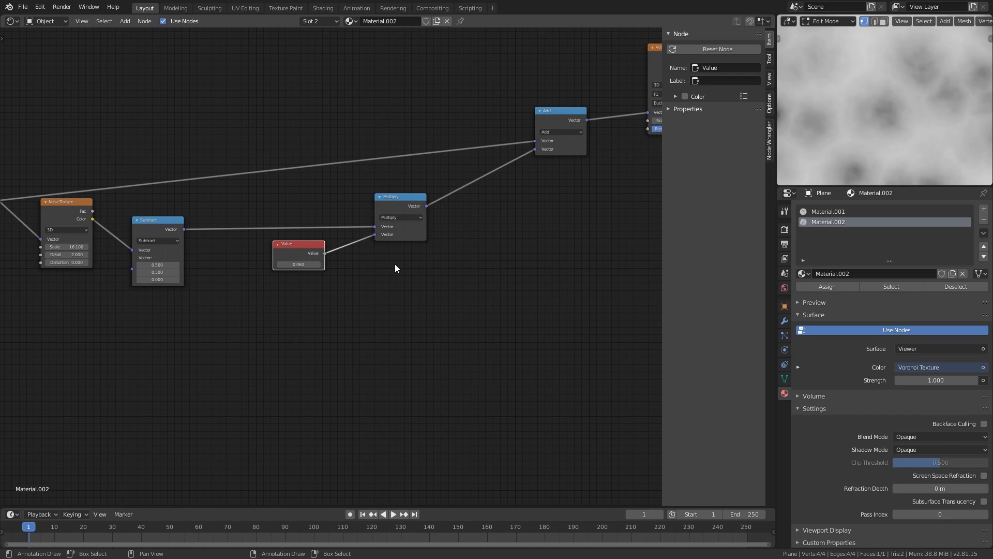
pyautogui.moveTo(454, 116); pyautogui.dragTo(420, 155, button='middle')
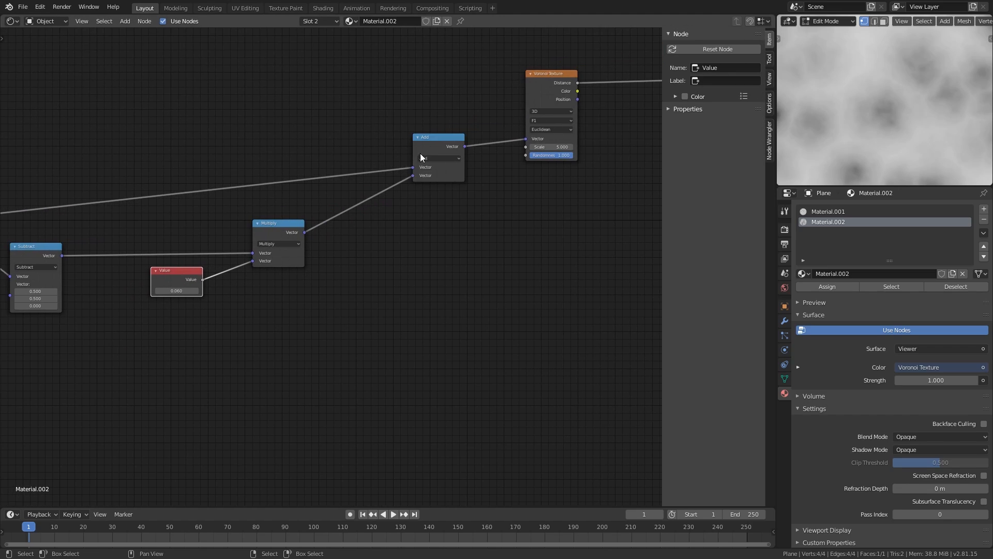
pyautogui.moveTo(436, 148); pyautogui.dragTo(420, 137)
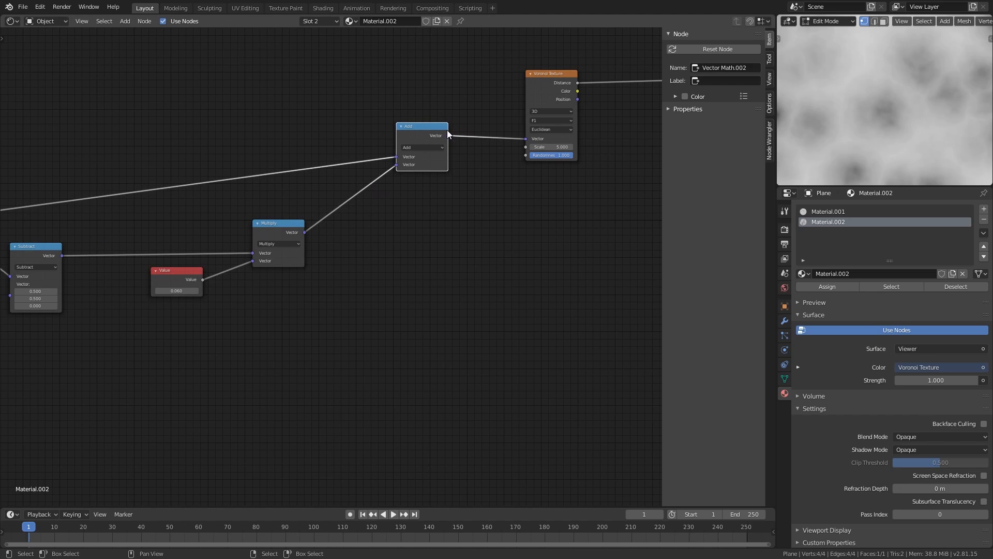
# Step: Review the cleaned-up chain, line the Voronoi Texture up with the Add node's output, and check the whole plane in the preview
pyautogui.moveTo(170, 144); pyautogui.dragTo(348, 138, button='middle')
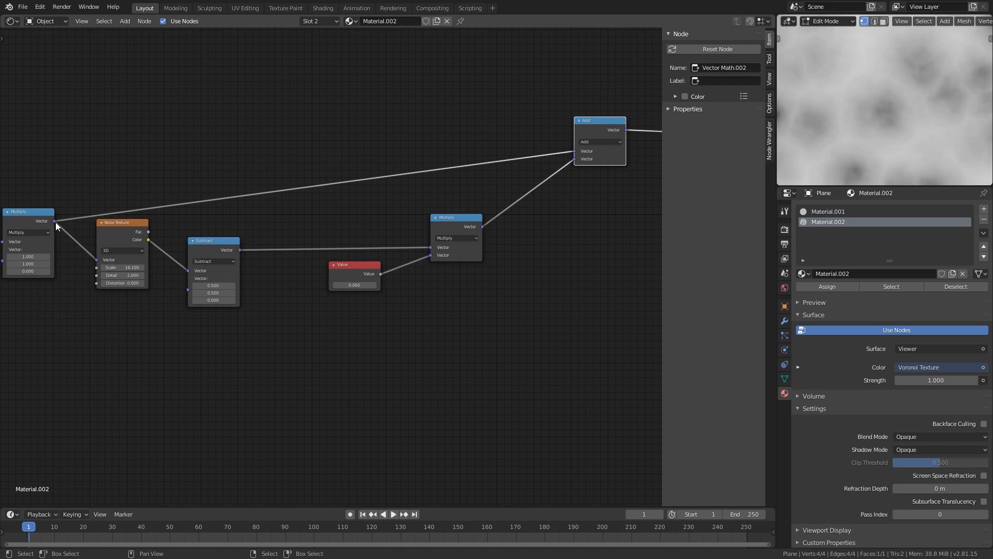
pyautogui.moveTo(574, 145); pyautogui.dragTo(274, 197, button='middle')
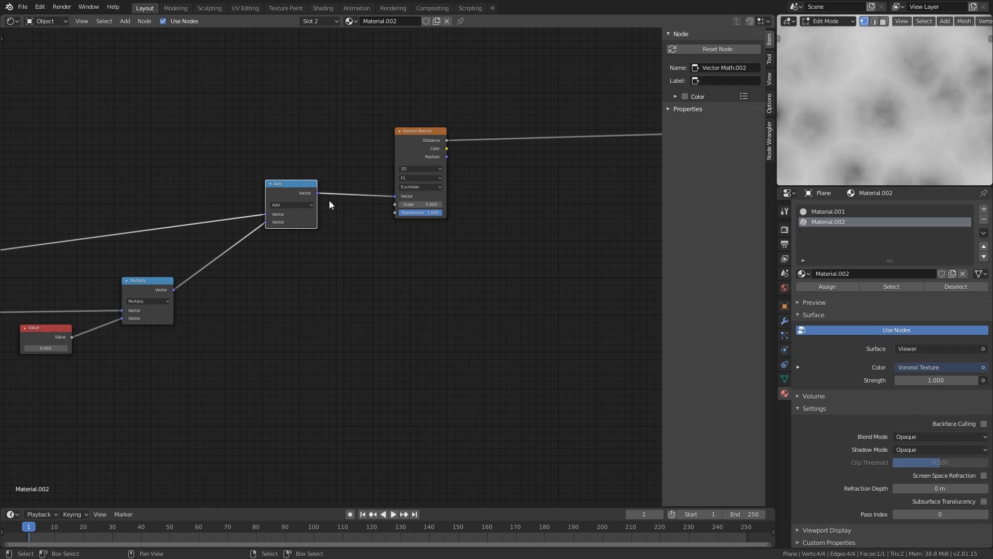
pyautogui.moveTo(303, 178); pyautogui.dragTo(246, 188, button='middle')
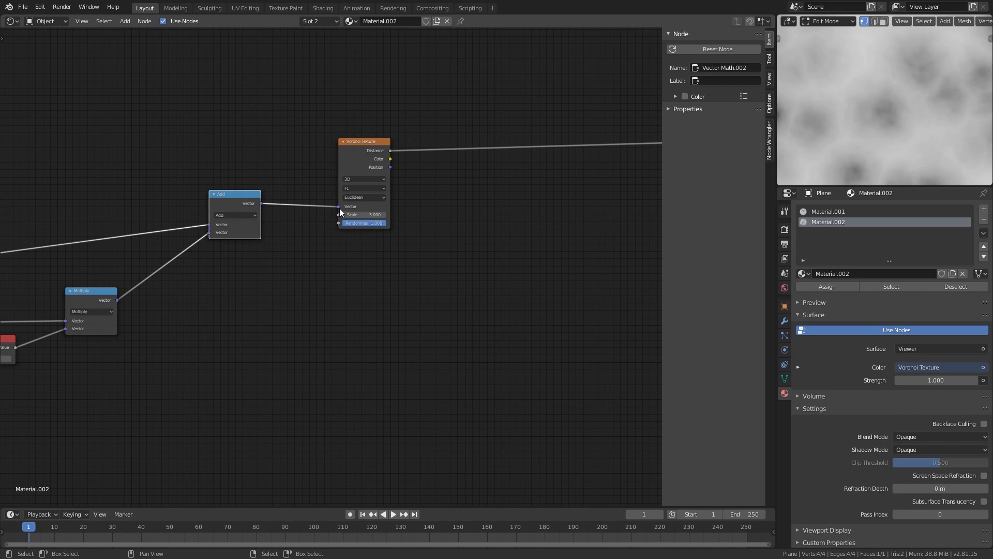
pyautogui.moveTo(378, 176); pyautogui.dragTo(391, 172)
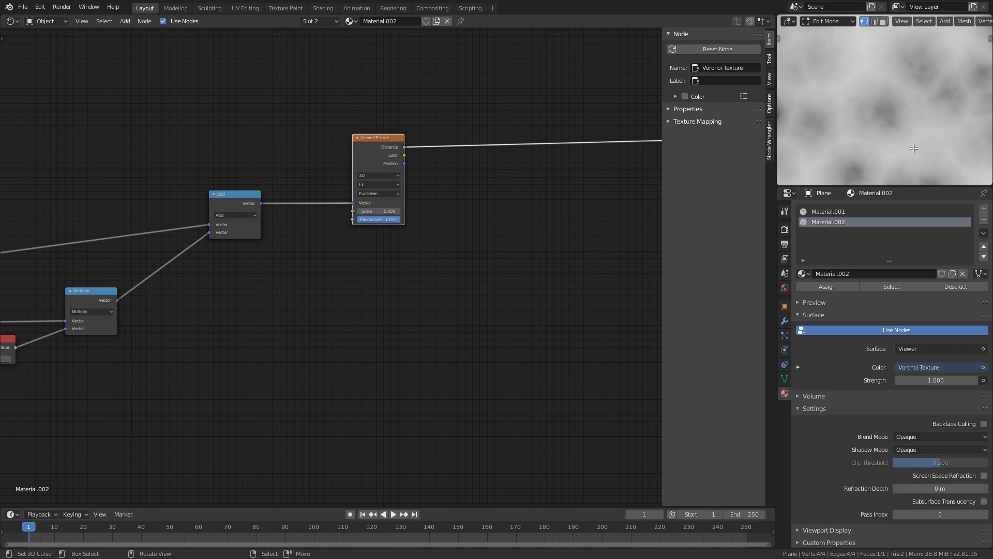
pyautogui.scroll(-3, 909, 147)
pyautogui.scroll(1, 910, 147)
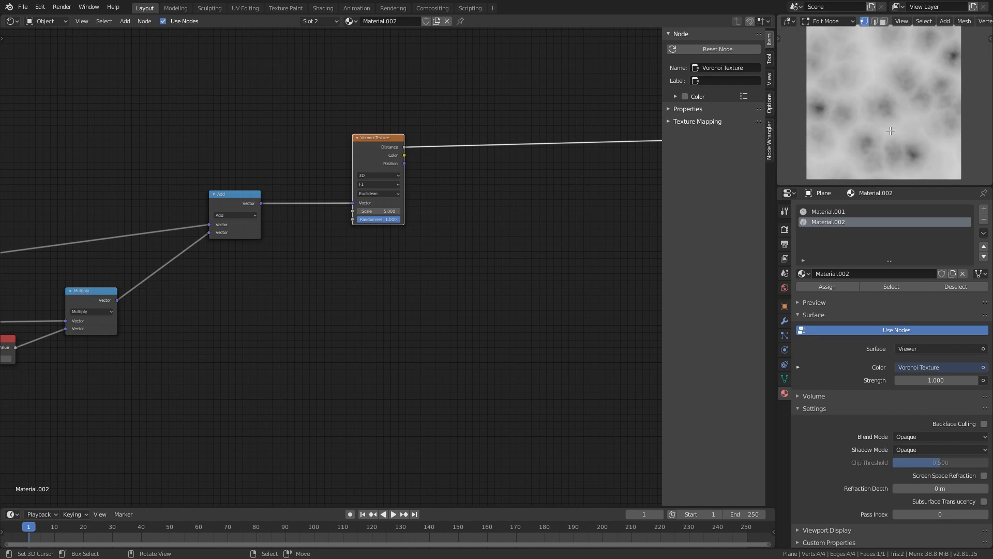